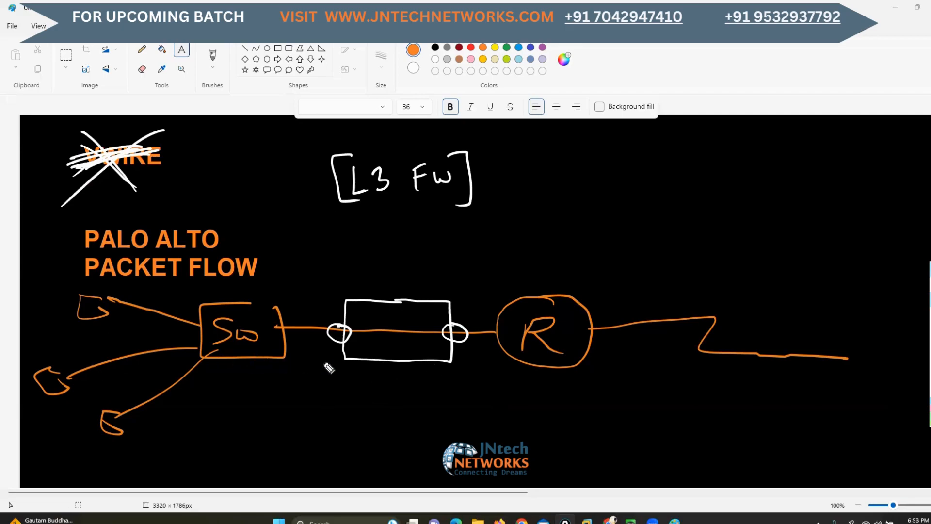
# Loop the switch-side network and the firewall's router-side link in green, and undo both loops
pyautogui.moveTo(339, 301)
pyautogui.mouseDown()
pyautogui.moveTo(311, 264)
pyautogui.moveTo(5, 301)
pyautogui.moveTo(262, 447)
pyautogui.moveTo(333, 351)
pyautogui.moveTo(340, 302)
pyautogui.mouseUp()
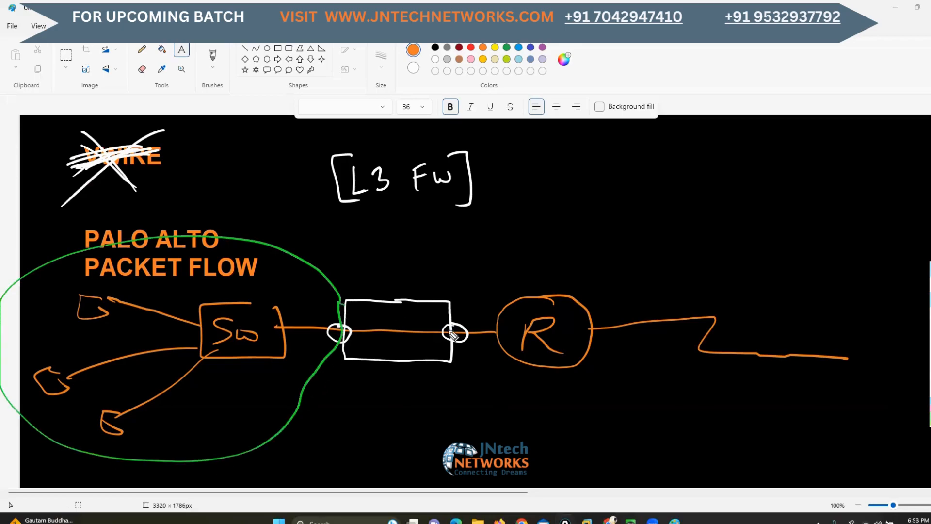
pyautogui.moveTo(450, 334)
pyautogui.mouseDown()
pyautogui.moveTo(457, 297)
pyautogui.moveTo(528, 394)
pyautogui.moveTo(450, 337)
pyautogui.mouseUp()
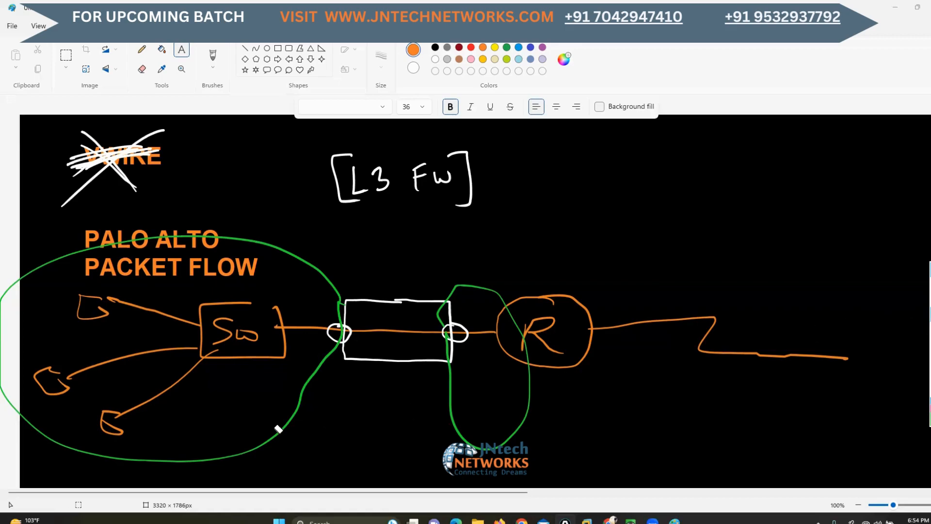
pyautogui.hotkey('ctrl', 'z')
pyautogui.hotkey('ctrl', 'z')
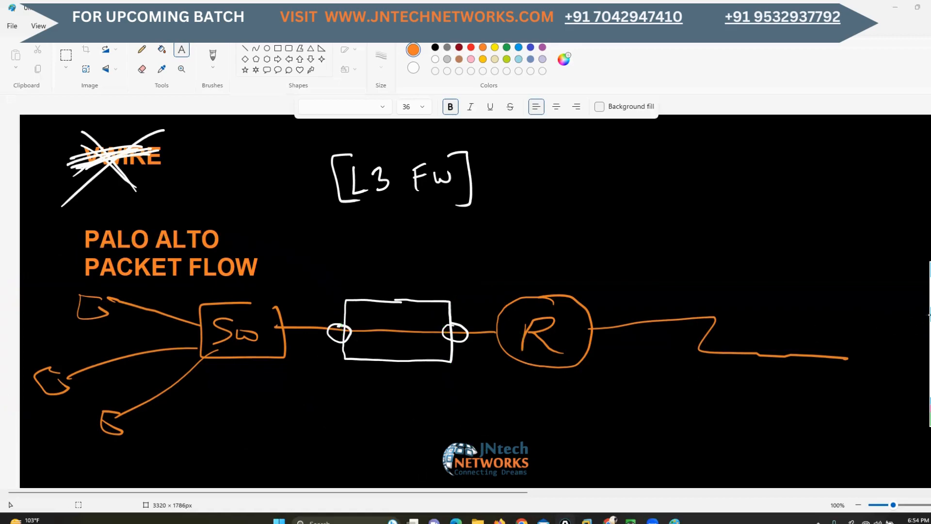
# Change the L3 FW heading to L2 FW in green, and label the firewall's two interfaces LAN and WAN
pyautogui.moveTo(386, 181)
pyautogui.mouseDown()
pyautogui.moveTo(378, 189)
pyautogui.moveTo(400, 191)
pyautogui.mouseUp()
pyautogui.click(907, 301)
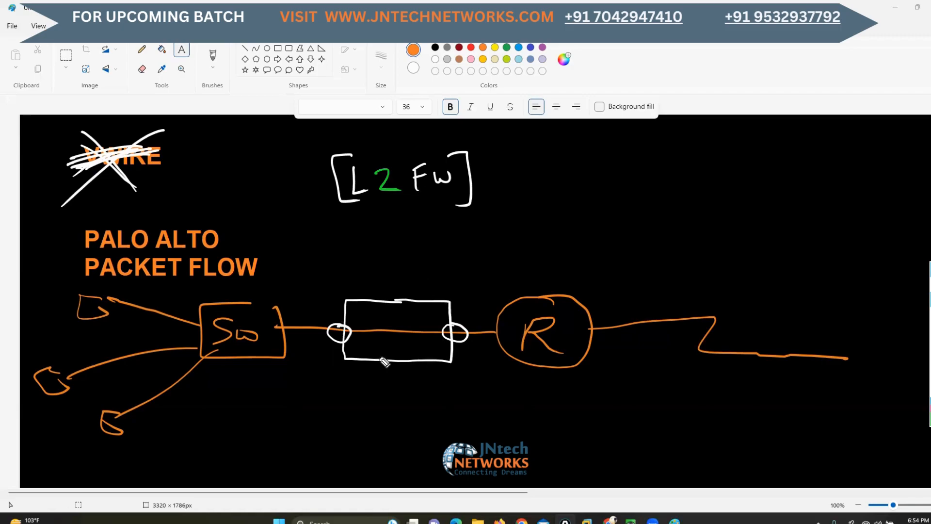
pyautogui.moveTo(333, 345); pyautogui.dragTo(325, 358)
pyautogui.moveTo(459, 354); pyautogui.dragTo(468, 368)
pyautogui.moveTo(296, 370)
pyautogui.mouseDown()
pyautogui.moveTo(308, 386)
pyautogui.moveTo(352, 377)
pyautogui.mouseUp()
pyautogui.moveTo(447, 380)
pyautogui.mouseDown()
pyautogui.moveTo(483, 391)
pyautogui.moveTo(508, 382)
pyautogui.mouseUp()
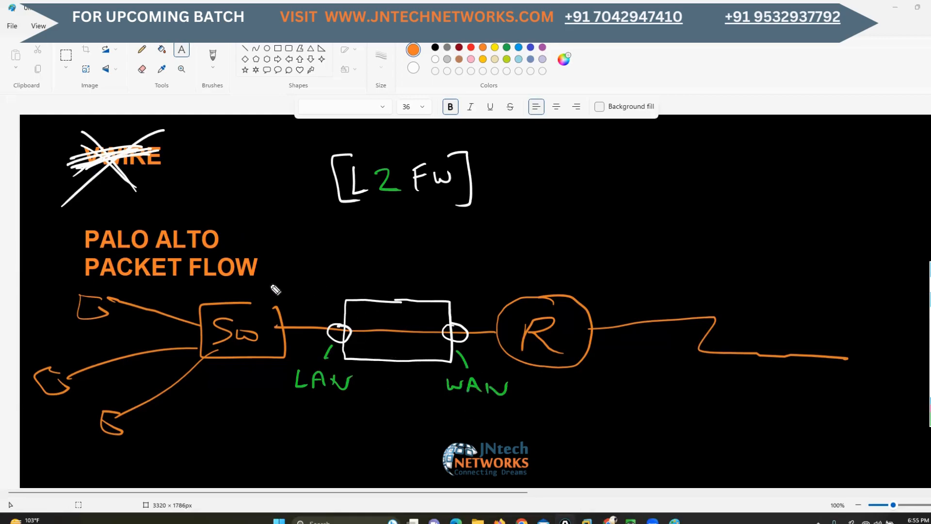
# Draw a green arrow from the switch to the router above the firewall, and write SP in square brackets above it
pyautogui.moveTo(270, 284)
pyautogui.mouseDown()
pyautogui.moveTo(525, 282)
pyautogui.moveTo(517, 298)
pyautogui.mouseUp()
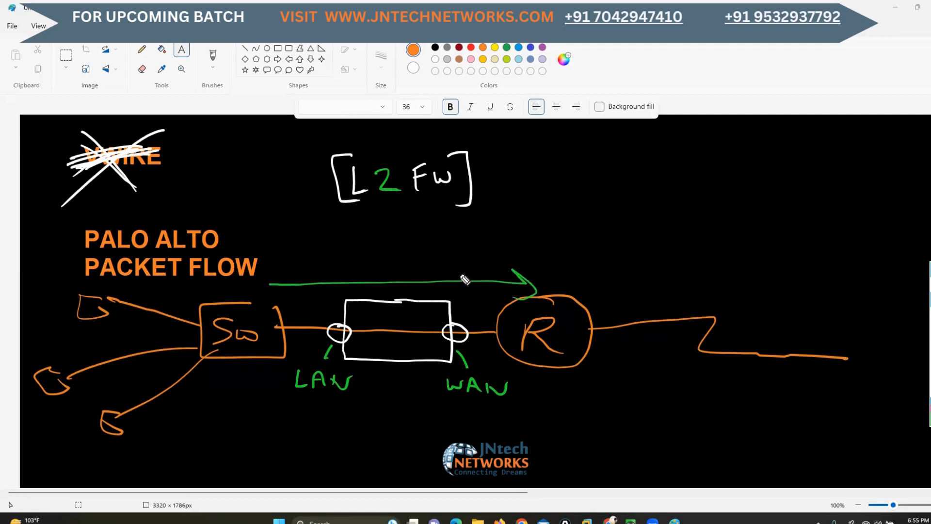
pyautogui.moveTo(504, 222)
pyautogui.mouseDown()
pyautogui.moveTo(484, 251)
pyautogui.moveTo(523, 254)
pyautogui.moveTo(525, 239)
pyautogui.mouseUp()
pyautogui.moveTo(535, 208)
pyautogui.mouseDown()
pyautogui.moveTo(560, 204)
pyautogui.moveTo(563, 261)
pyautogui.mouseUp()
pyautogui.moveTo(488, 210); pyautogui.dragTo(480, 267)
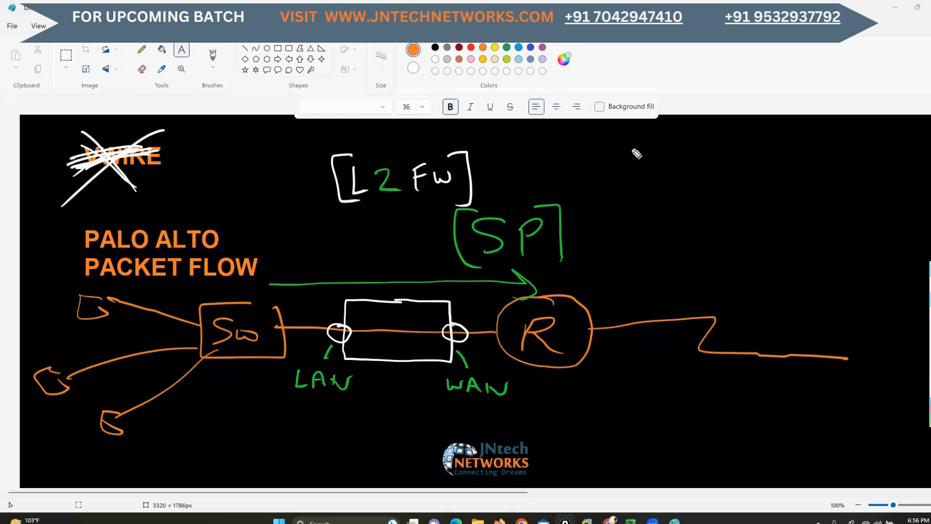
# Write three circled letters in a column beside the L2 FW heading, starting with R, and cross each one out
pyautogui.moveTo(641, 142)
pyautogui.mouseDown()
pyautogui.moveTo(640, 163)
pyautogui.moveTo(663, 167)
pyautogui.moveTo(630, 132)
pyautogui.mouseUp()
pyautogui.moveTo(686, 133); pyautogui.dragTo(636, 171)
pyautogui.moveTo(626, 135); pyautogui.dragTo(677, 180)
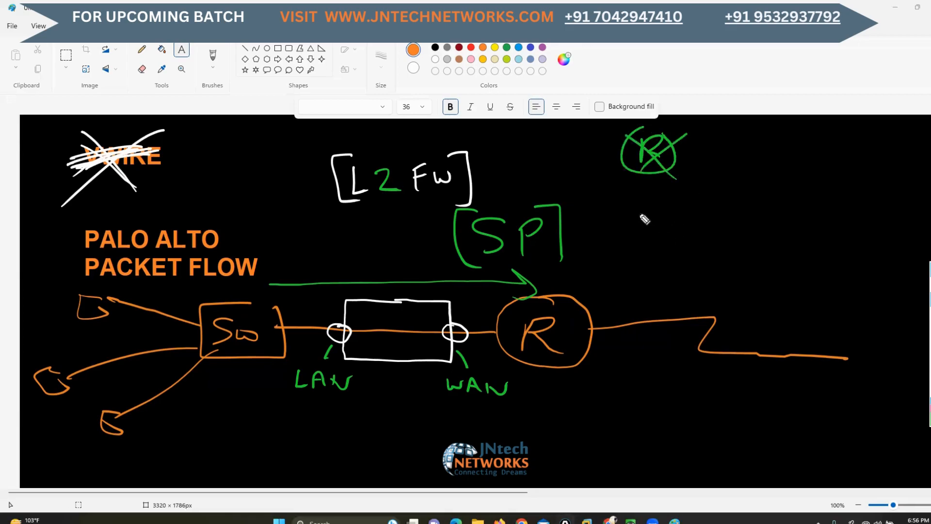
pyautogui.moveTo(640, 212); pyautogui.dragTo(661, 206)
pyautogui.moveTo(645, 198)
pyautogui.mouseDown()
pyautogui.moveTo(641, 231)
pyautogui.moveTo(670, 210)
pyautogui.mouseUp()
pyautogui.moveTo(690, 204); pyautogui.dragTo(651, 232)
pyautogui.moveTo(635, 207); pyautogui.dragTo(679, 235)
pyautogui.moveTo(639, 257)
pyautogui.mouseDown()
pyautogui.moveTo(636, 277)
pyautogui.moveTo(659, 251)
pyautogui.moveTo(629, 286)
pyautogui.moveTo(661, 276)
pyautogui.moveTo(645, 245)
pyautogui.mouseUp()
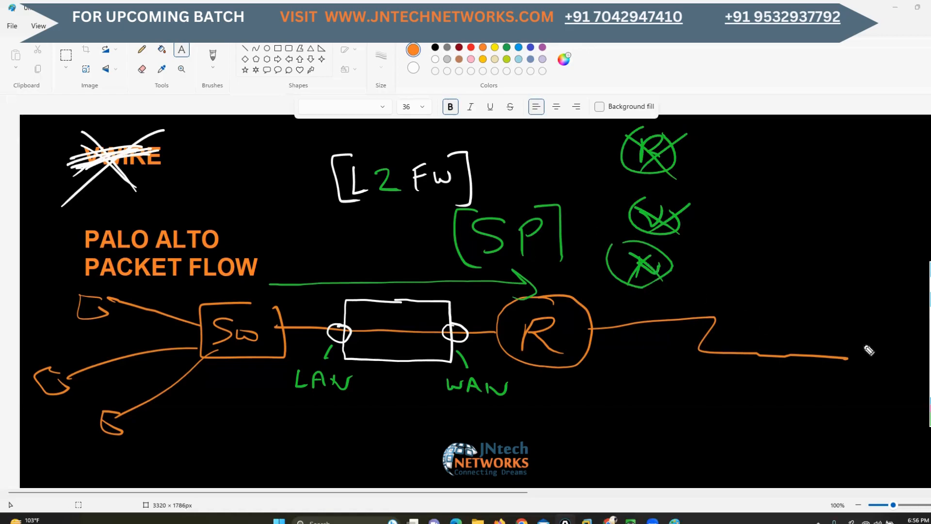
# Clear all freehand annotations from the canvas and put green square brackets around the VWIRE title
pyautogui.click(930, 358)
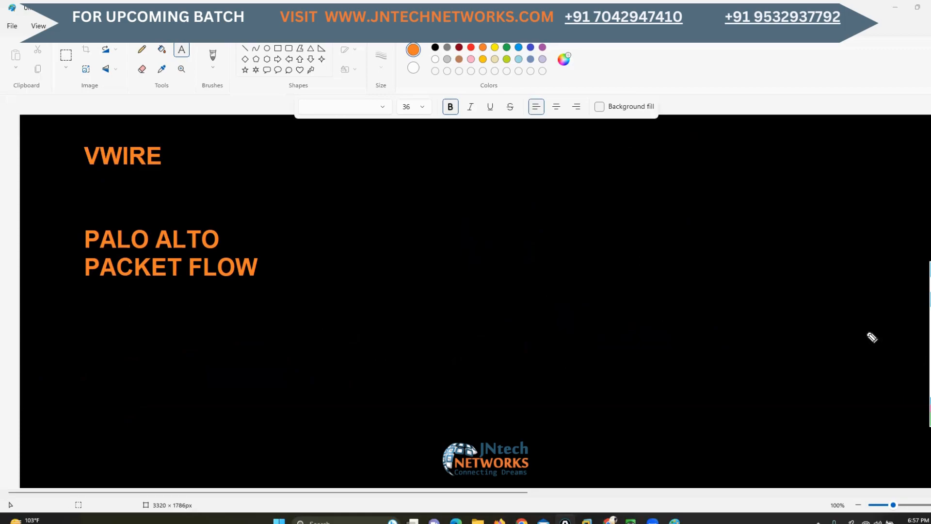
pyautogui.moveTo(145, 130)
pyautogui.mouseDown()
pyautogui.moveTo(177, 130)
pyautogui.moveTo(183, 179)
pyautogui.moveTo(160, 186)
pyautogui.mouseUp()
pyautogui.moveTo(83, 130); pyautogui.dragTo(66, 186)
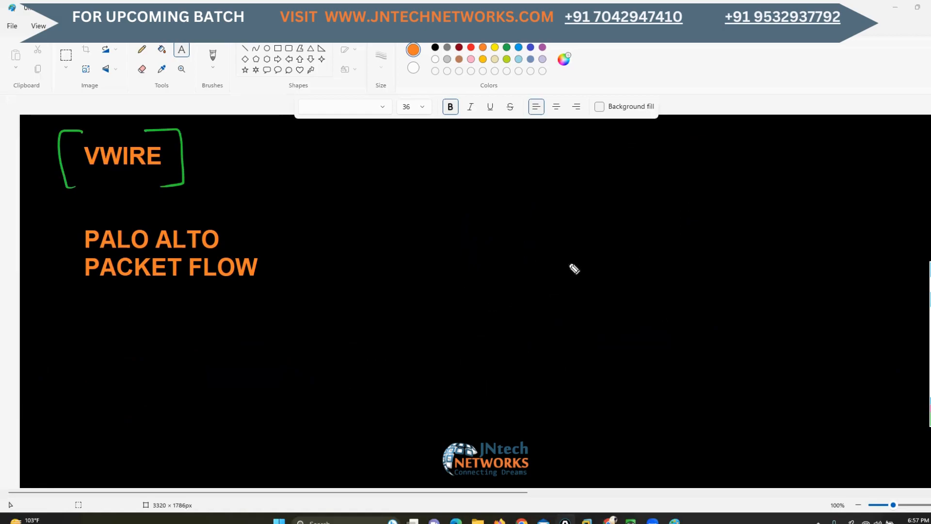
# Draw a green box labelled PA with four link lines fanning out to the right and one long line to the left
pyautogui.moveTo(573, 268)
pyautogui.mouseDown()
pyautogui.moveTo(466, 285)
pyautogui.moveTo(616, 332)
pyautogui.moveTo(628, 270)
pyautogui.moveTo(556, 265)
pyautogui.mouseUp()
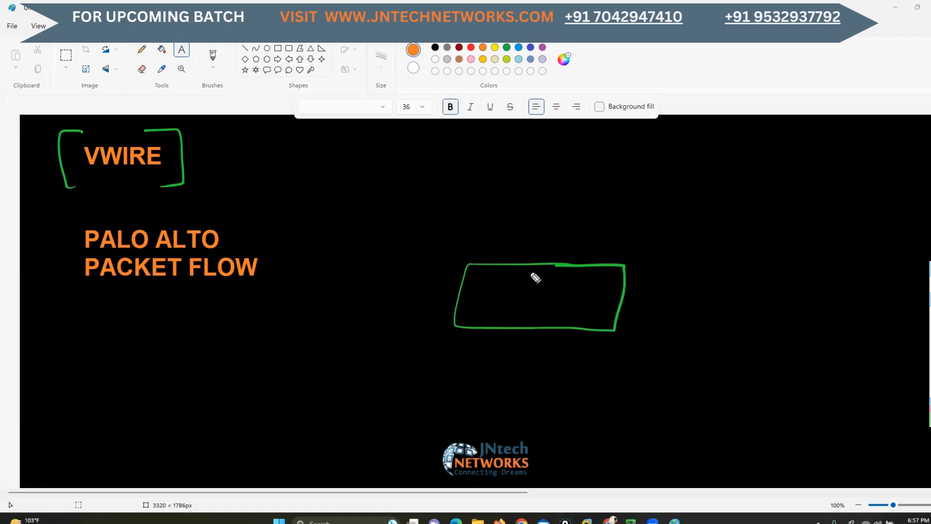
pyautogui.moveTo(506, 282)
pyautogui.mouseDown()
pyautogui.moveTo(507, 303)
pyautogui.moveTo(505, 291)
pyautogui.moveTo(562, 313)
pyautogui.moveTo(563, 301)
pyautogui.mouseUp()
pyautogui.moveTo(689, 143); pyautogui.dragTo(561, 264)
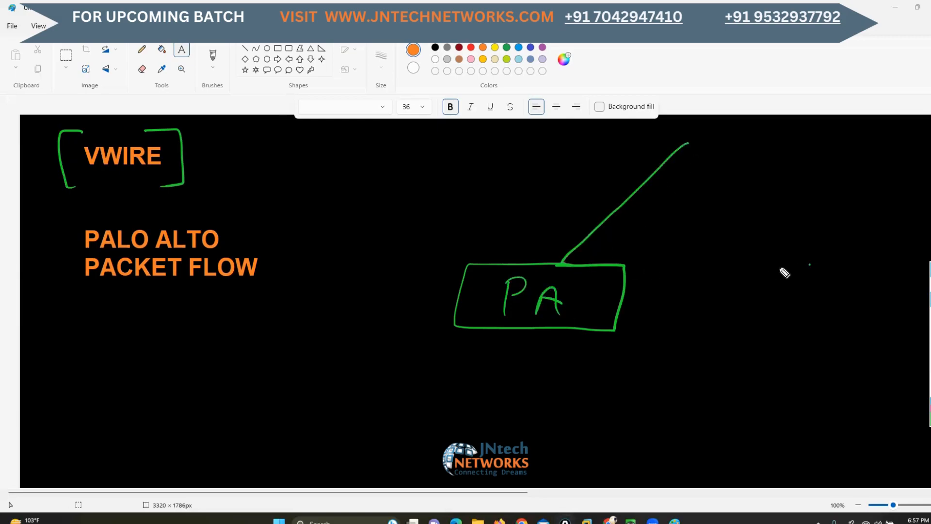
pyautogui.moveTo(809, 264)
pyautogui.mouseDown()
pyautogui.moveTo(619, 287)
pyautogui.moveTo(788, 399)
pyautogui.mouseUp()
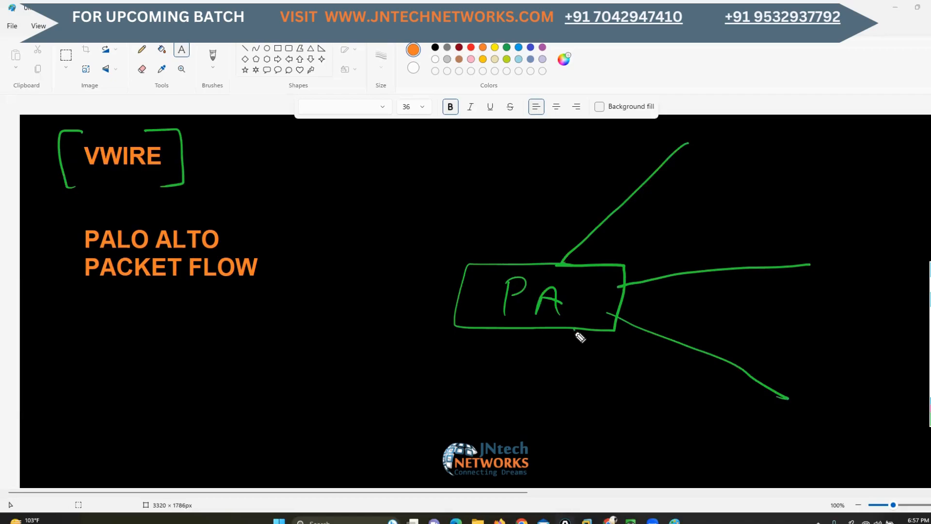
pyautogui.moveTo(576, 329); pyautogui.dragTo(682, 453)
pyautogui.moveTo(456, 307); pyautogui.dragTo(163, 311)
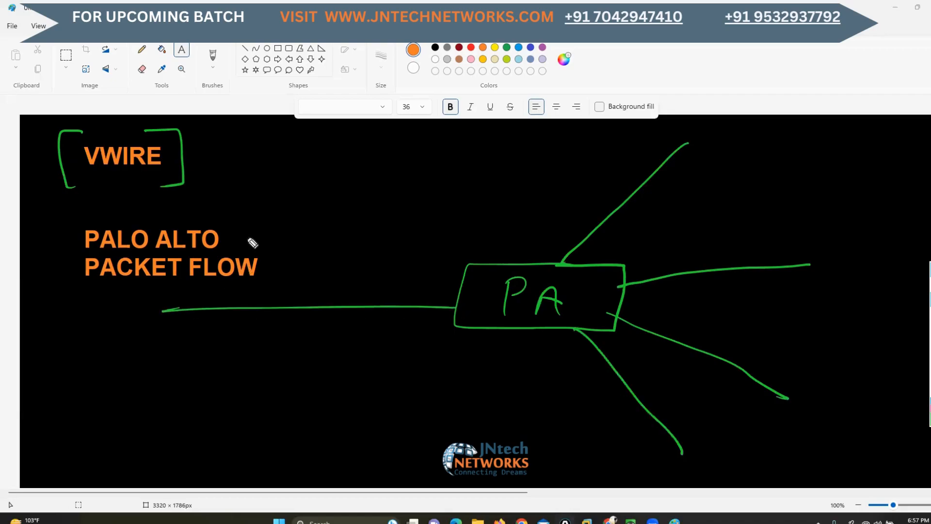
# Label the left link LAN, and sketch a PC at its end with a curved arrow to the PA box
pyautogui.moveTo(246, 246)
pyautogui.mouseDown()
pyautogui.moveTo(270, 271)
pyautogui.moveTo(294, 271)
pyautogui.moveTo(294, 259)
pyautogui.mouseUp()
pyautogui.moveTo(302, 250); pyautogui.dragTo(324, 249)
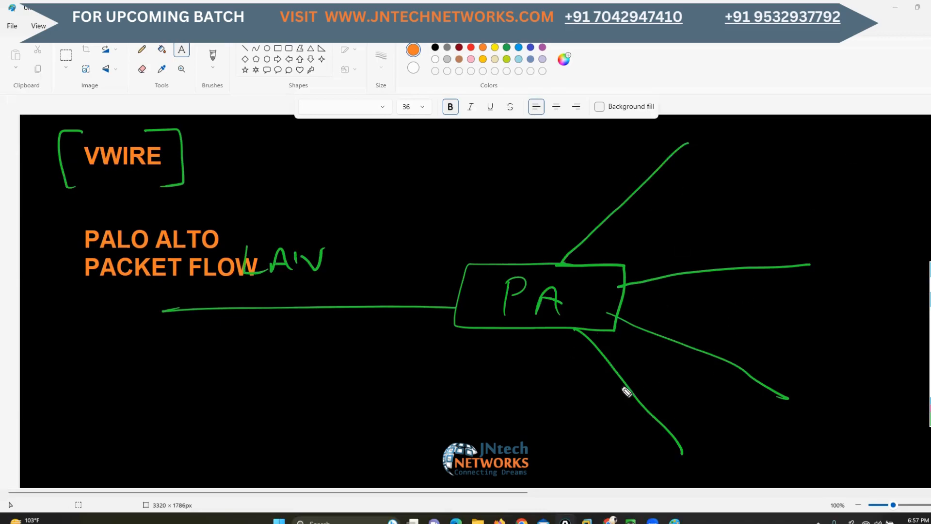
pyautogui.moveTo(90, 300)
pyautogui.mouseDown()
pyautogui.moveTo(123, 302)
pyautogui.moveTo(129, 316)
pyautogui.moveTo(118, 334)
pyautogui.moveTo(129, 297)
pyautogui.moveTo(353, 205)
pyautogui.moveTo(491, 241)
pyautogui.moveTo(480, 248)
pyautogui.mouseUp()
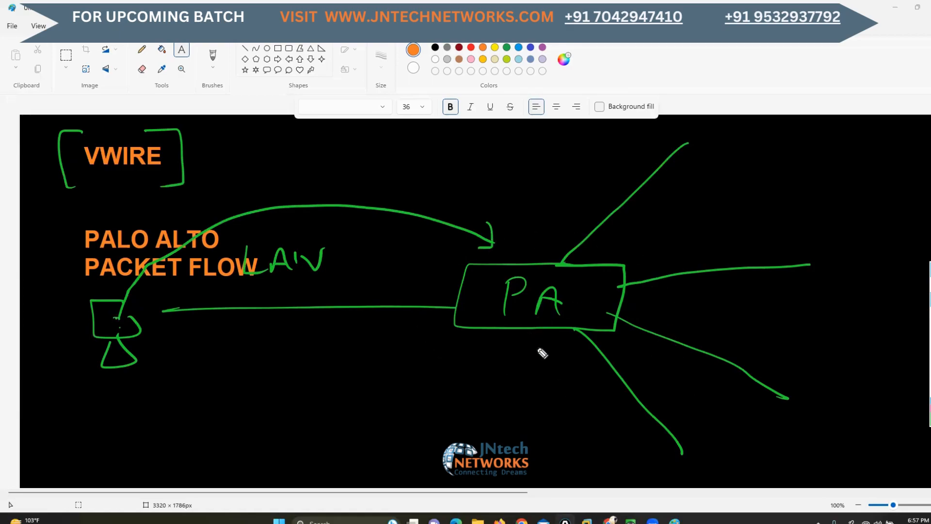
# Change the pen colour to white and write the destination address 8.8.8.8 beyond the right-hand links
pyautogui.click(930, 418)
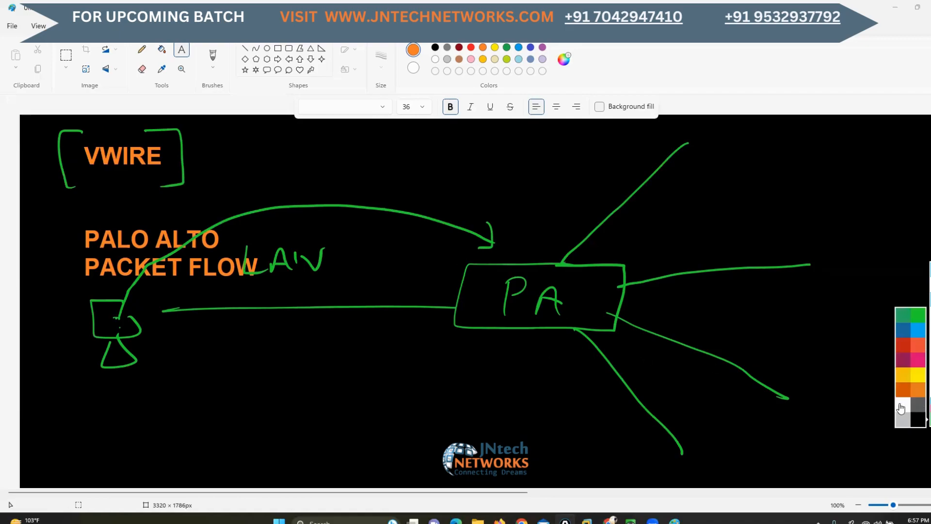
pyautogui.click(901, 408)
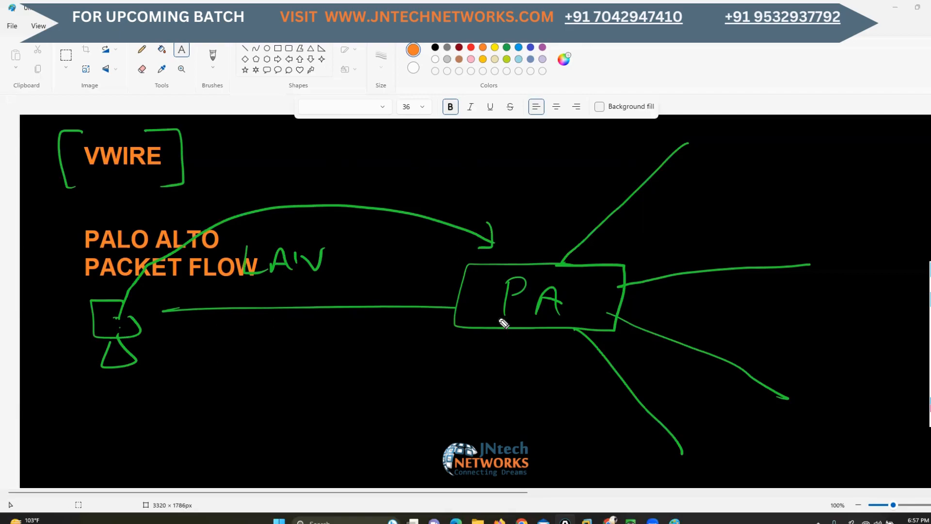
pyautogui.moveTo(107, 341); pyautogui.dragTo(112, 339)
pyautogui.moveTo(825, 211); pyautogui.dragTo(820, 230)
pyautogui.moveTo(841, 222)
pyautogui.mouseDown()
pyautogui.moveTo(849, 227)
pyautogui.moveTo(878, 214)
pyautogui.mouseUp()
pyautogui.moveTo(898, 213)
pyautogui.mouseDown()
pyautogui.moveTo(887, 227)
pyautogui.moveTo(912, 221)
pyautogui.moveTo(921, 230)
pyautogui.mouseUp()
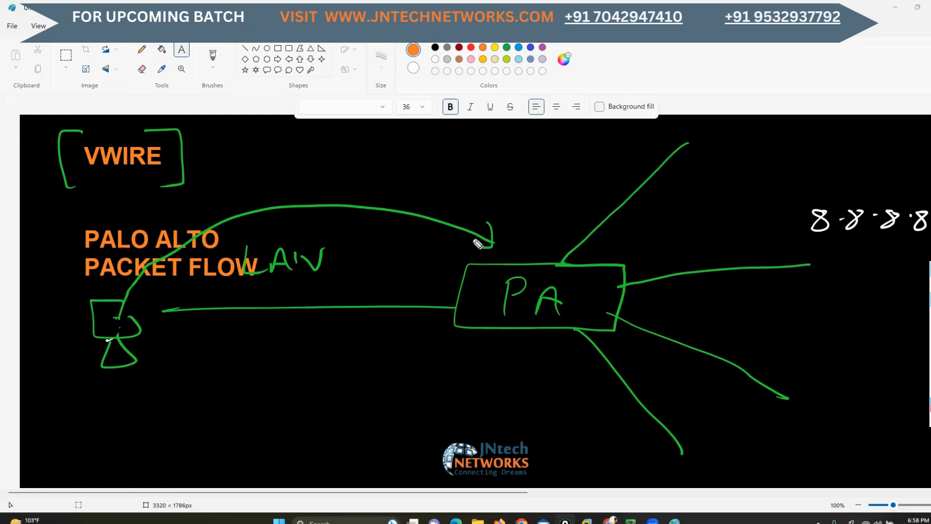
# Circle the PA box's four outgoing ports with an arrow along one link, and circle the VWIRE title in white
pyautogui.moveTo(585, 258); pyautogui.dragTo(590, 262)
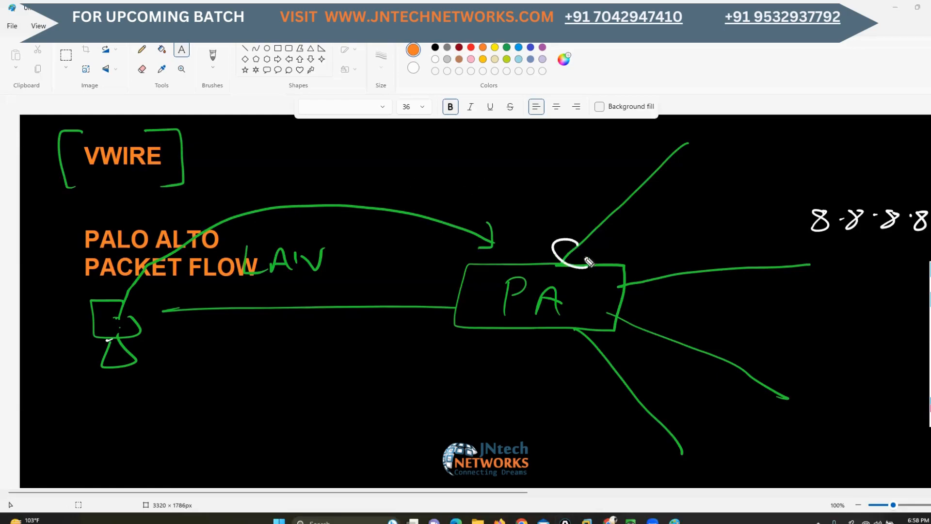
pyautogui.moveTo(645, 283); pyautogui.dragTo(634, 274)
pyautogui.moveTo(631, 318); pyautogui.dragTo(612, 315)
pyautogui.moveTo(587, 342)
pyautogui.mouseDown()
pyautogui.moveTo(574, 339)
pyautogui.moveTo(597, 329)
pyautogui.mouseUp()
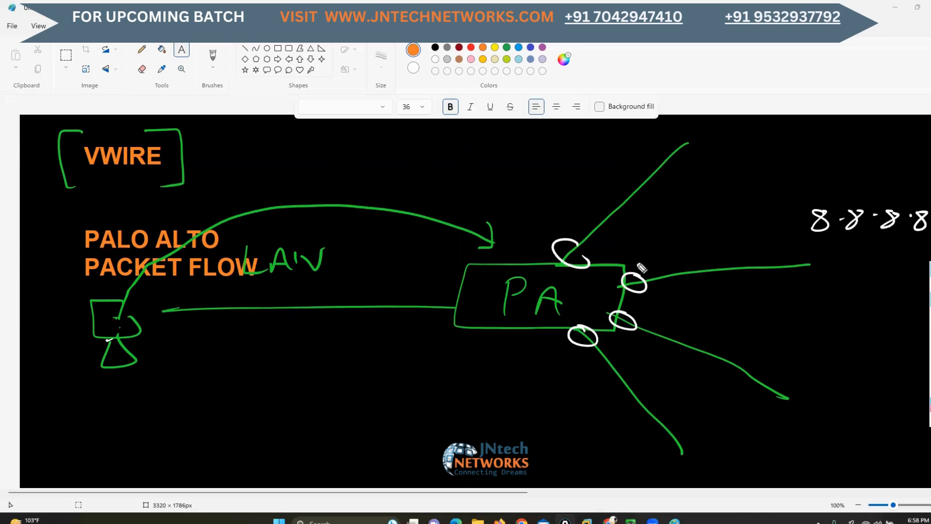
pyautogui.moveTo(635, 264); pyautogui.dragTo(688, 261)
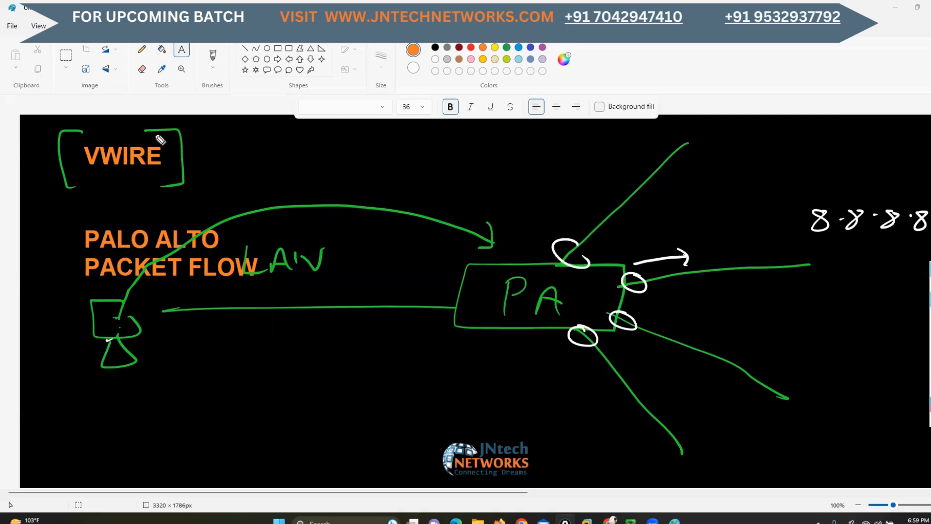
pyautogui.moveTo(148, 129)
pyautogui.mouseDown()
pyautogui.moveTo(71, 163)
pyautogui.moveTo(168, 134)
pyautogui.moveTo(154, 130)
pyautogui.mouseUp()
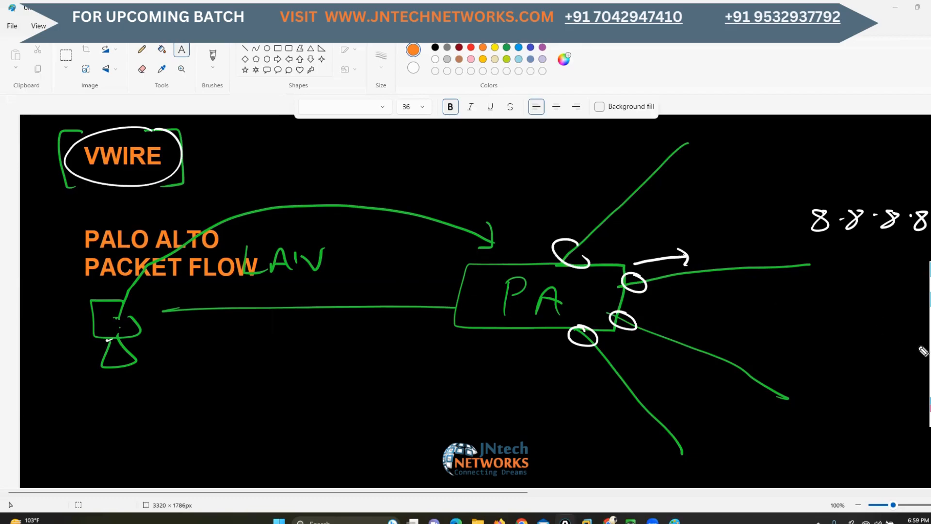
# Undo the white circle around VWIRE, the small arrow and the circles on the four outgoing ports
pyautogui.hotkey('ctrl', 'z')
pyautogui.hotkey('ctrl', 'z')
pyautogui.hotkey('ctrl', 'z')
pyautogui.hotkey('ctrl', 'z')
pyautogui.hotkey('ctrl', 'z')
pyautogui.hotkey('ctrl', 'z')
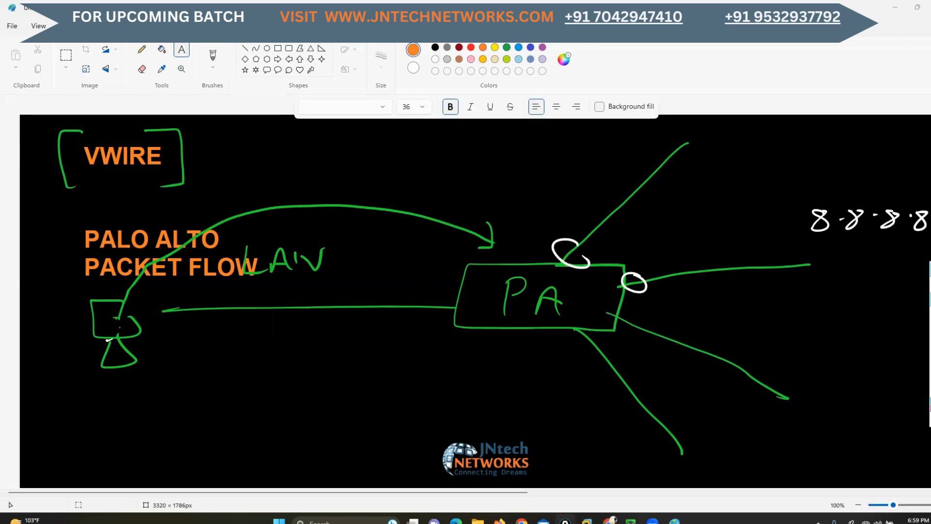
pyautogui.click(930, 329)
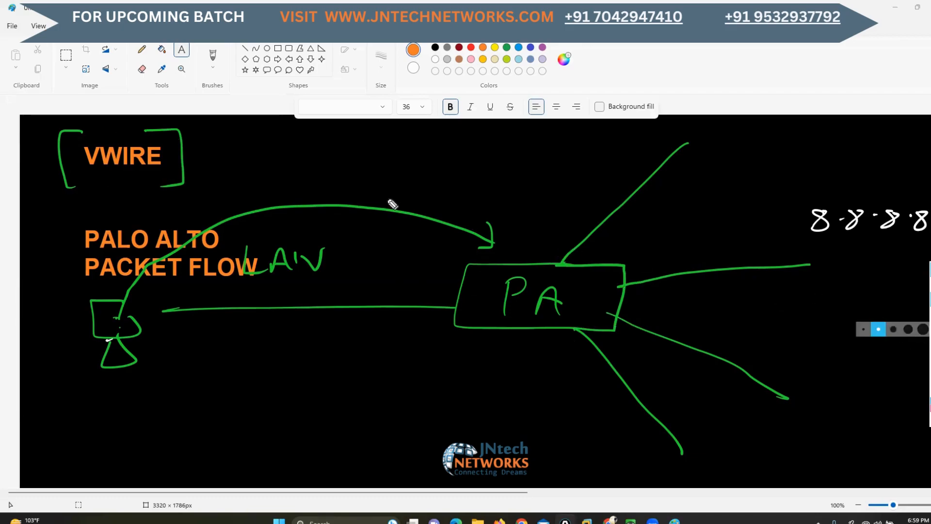
# Draw a white arrow from the VWIRE title and write PAIR after it
pyautogui.moveTo(174, 154)
pyautogui.mouseDown()
pyautogui.moveTo(206, 151)
pyautogui.moveTo(198, 160)
pyautogui.mouseUp()
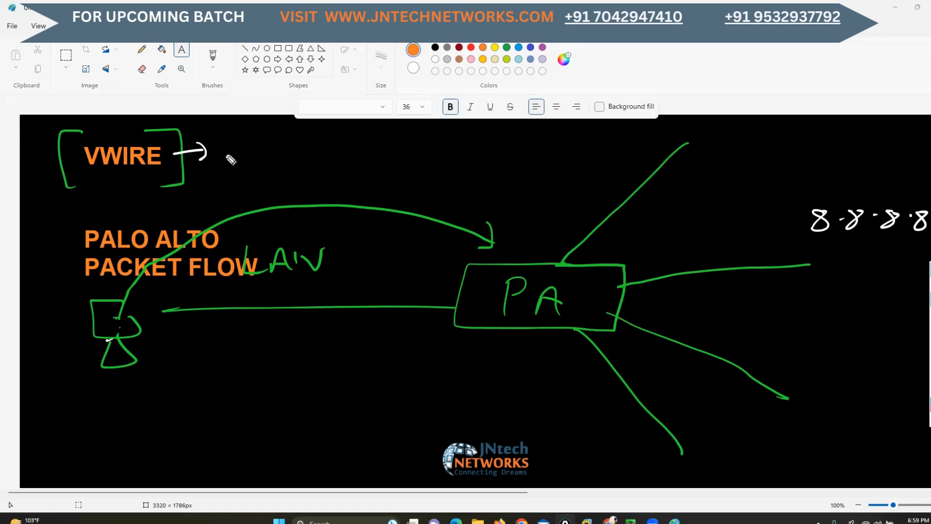
pyautogui.moveTo(215, 137)
pyautogui.mouseDown()
pyautogui.moveTo(212, 169)
pyautogui.moveTo(217, 154)
pyautogui.moveTo(247, 163)
pyautogui.mouseUp()
pyautogui.moveTo(232, 157); pyautogui.dragTo(264, 167)
pyautogui.moveTo(257, 167); pyautogui.dragTo(279, 170)
pyautogui.moveTo(280, 144); pyautogui.dragTo(303, 169)
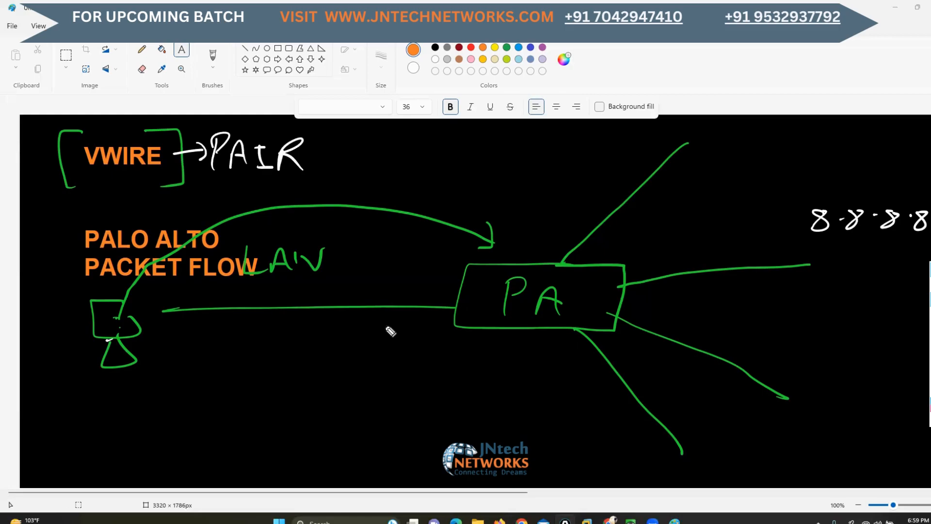
# Label the PA box's LAN-side interface F0/0 and the opposite interface on the upper-middle link F0/1
pyautogui.moveTo(413, 310); pyautogui.dragTo(409, 331)
pyautogui.moveTo(411, 311)
pyautogui.mouseDown()
pyautogui.moveTo(420, 309)
pyautogui.moveTo(416, 320)
pyautogui.mouseUp()
pyautogui.moveTo(427, 318); pyautogui.dragTo(452, 339)
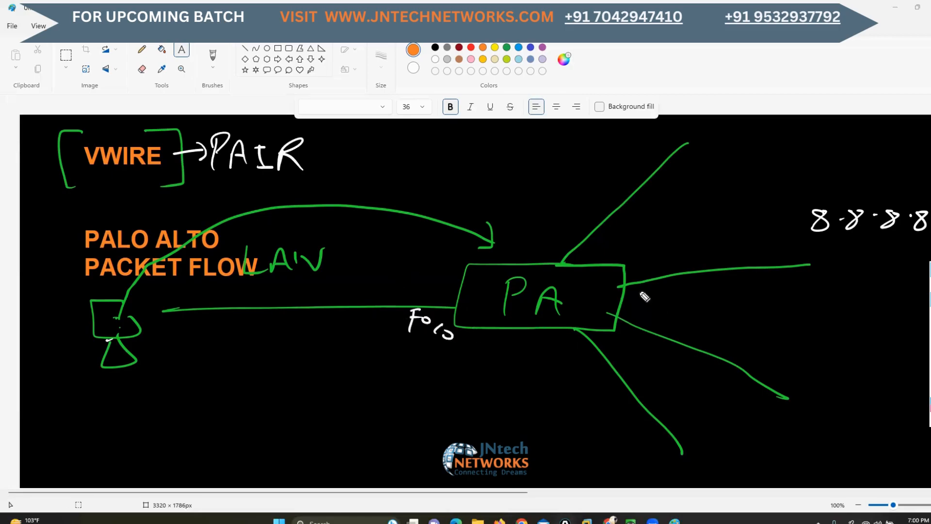
pyautogui.moveTo(639, 290); pyautogui.dragTo(639, 304)
pyautogui.moveTo(640, 290)
pyautogui.mouseDown()
pyautogui.moveTo(650, 289)
pyautogui.moveTo(648, 297)
pyautogui.mouseUp()
pyautogui.moveTo(653, 296); pyautogui.dragTo(675, 310)
# Label the other three outgoing links 0/2 on the uppermost, 0/3 on the lower-middle and 0/4 on the lowest
pyautogui.moveTo(540, 214); pyautogui.dragTo(573, 232)
pyautogui.moveTo(626, 335); pyautogui.dragTo(643, 355)
pyautogui.moveTo(649, 352); pyautogui.dragTo(651, 365)
pyautogui.moveTo(570, 362); pyautogui.dragTo(601, 396)
pyautogui.moveTo(596, 392); pyautogui.dragTo(598, 412)
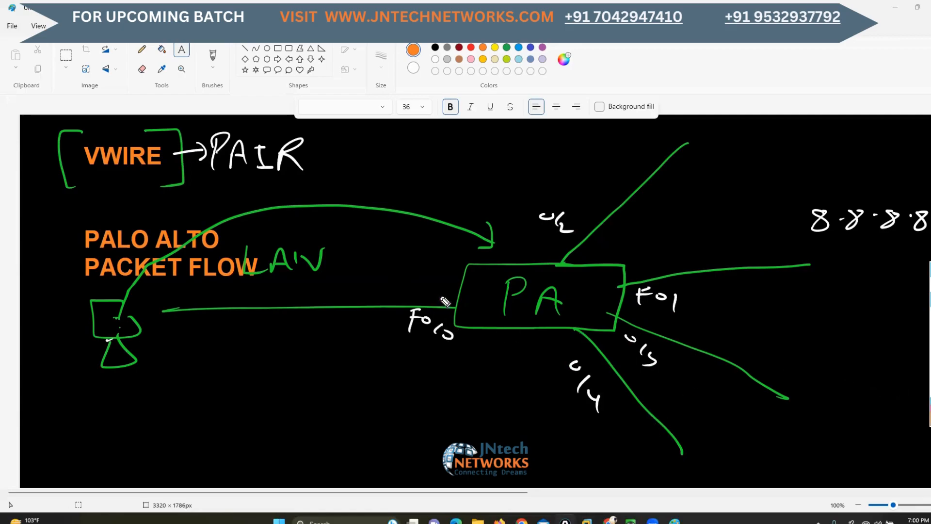
# Mark F0/0 and F0/1 in orange inside one shared outline across the PA box, and draw an orange arrow from the PC to F0/0
pyautogui.moveTo(445, 301); pyautogui.dragTo(455, 306)
pyautogui.moveTo(432, 291)
pyautogui.mouseDown()
pyautogui.moveTo(442, 317)
pyautogui.moveTo(552, 313)
pyautogui.moveTo(643, 304)
pyautogui.moveTo(645, 274)
pyautogui.moveTo(422, 292)
pyautogui.mouseUp()
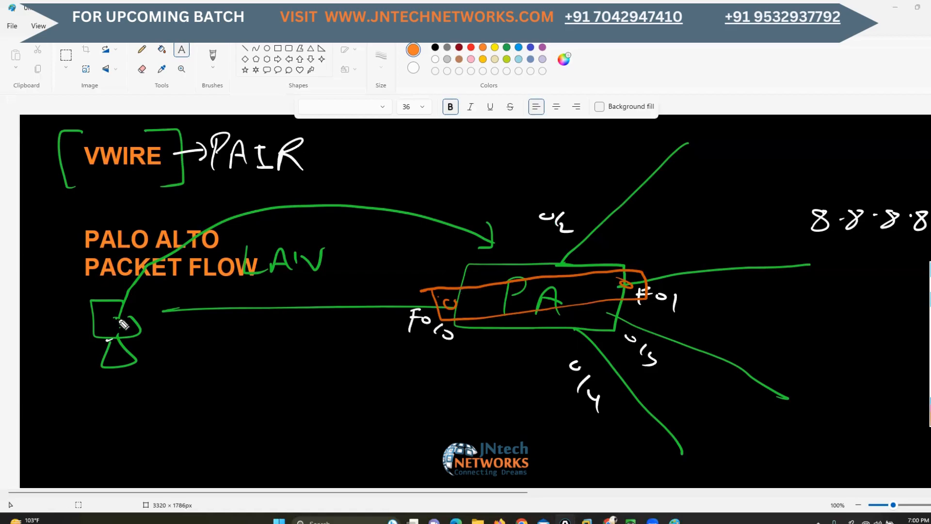
pyautogui.moveTo(119, 324)
pyautogui.mouseDown()
pyautogui.moveTo(267, 289)
pyautogui.moveTo(382, 287)
pyautogui.moveTo(413, 292)
pyautogui.moveTo(408, 298)
pyautogui.mouseUp()
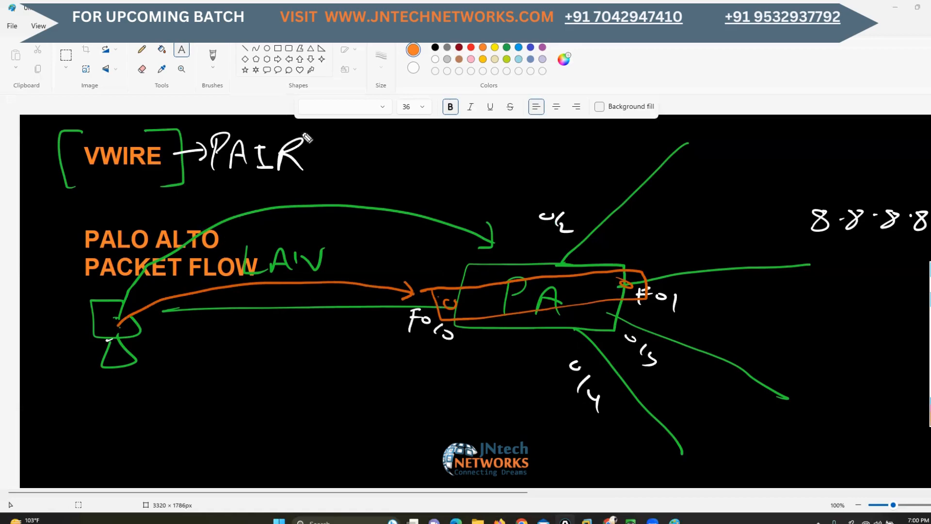
# Highlight the VWIRE PAIR heading and the F0/0 and F0/1 interfaces with orange boxes, check marks and a downward arrow from F0/0
pyautogui.moveTo(307, 128)
pyautogui.mouseDown()
pyautogui.moveTo(56, 135)
pyautogui.moveTo(97, 196)
pyautogui.moveTo(323, 184)
pyautogui.moveTo(332, 127)
pyautogui.moveTo(301, 132)
pyautogui.mouseUp()
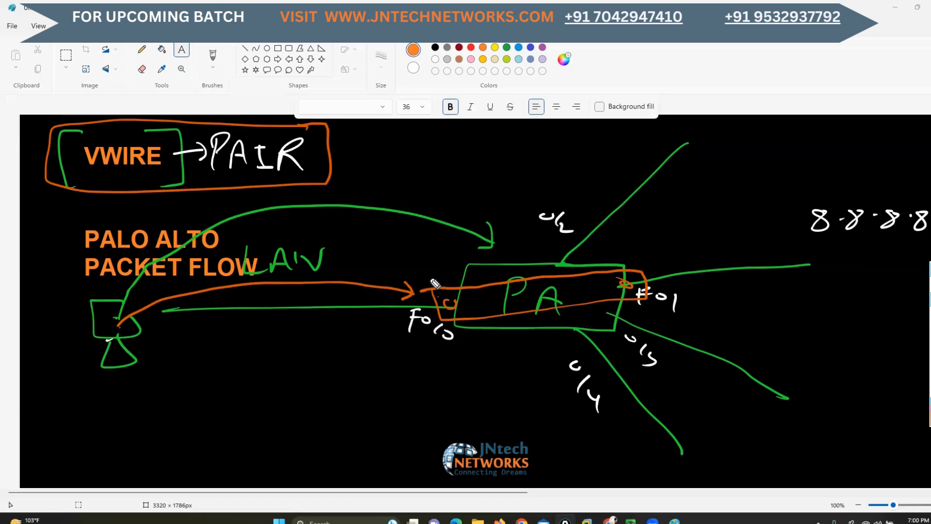
pyautogui.moveTo(417, 271)
pyautogui.mouseDown()
pyautogui.moveTo(432, 281)
pyautogui.moveTo(446, 270)
pyautogui.mouseUp()
pyautogui.moveTo(650, 277)
pyautogui.mouseDown()
pyautogui.moveTo(684, 323)
pyautogui.moveTo(609, 314)
pyautogui.moveTo(625, 277)
pyautogui.moveTo(688, 282)
pyautogui.mouseUp()
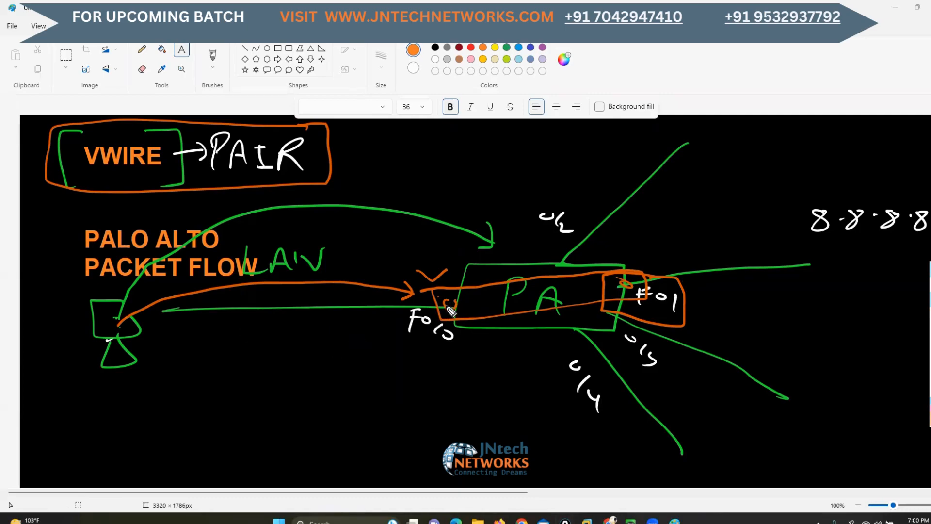
pyautogui.moveTo(101, 170); pyautogui.dragTo(132, 169)
pyautogui.moveTo(443, 316)
pyautogui.mouseDown()
pyautogui.moveTo(427, 369)
pyautogui.moveTo(417, 368)
pyautogui.moveTo(433, 361)
pyautogui.mouseUp()
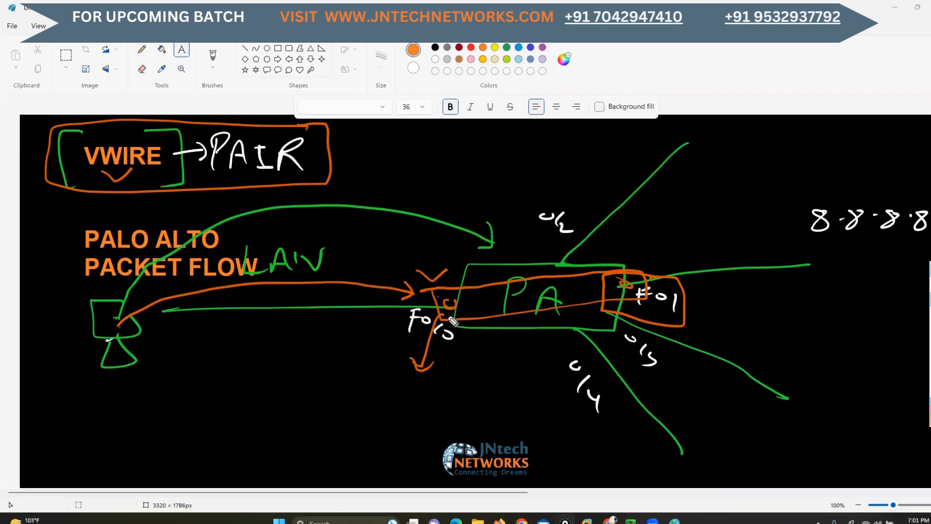
# Circle F0/0 in orange, write a boxed "VWire 11" above the PA box and connect it to F0/0 and F0/1
pyautogui.moveTo(445, 302)
pyautogui.mouseDown()
pyautogui.moveTo(458, 305)
pyautogui.moveTo(436, 307)
pyautogui.moveTo(443, 326)
pyautogui.moveTo(452, 302)
pyautogui.moveTo(444, 315)
pyautogui.moveTo(451, 323)
pyautogui.moveTo(450, 312)
pyautogui.mouseUp()
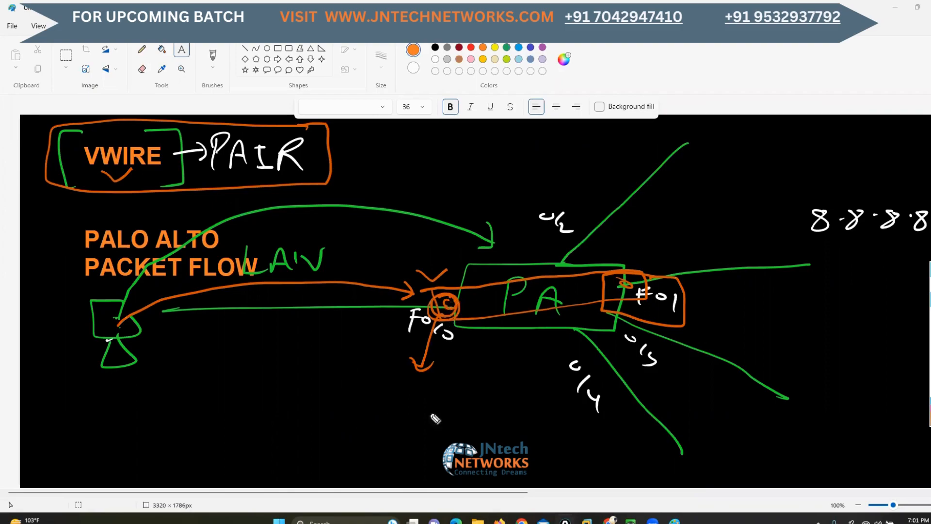
pyautogui.moveTo(470, 152)
pyautogui.mouseDown()
pyautogui.moveTo(486, 179)
pyautogui.moveTo(499, 156)
pyautogui.mouseUp()
pyautogui.moveTo(508, 156)
pyautogui.mouseDown()
pyautogui.moveTo(515, 176)
pyautogui.moveTo(538, 160)
pyautogui.moveTo(550, 176)
pyautogui.moveTo(604, 178)
pyautogui.mouseUp()
pyautogui.moveTo(605, 134)
pyautogui.mouseDown()
pyautogui.moveTo(468, 193)
pyautogui.moveTo(587, 137)
pyautogui.moveTo(623, 133)
pyautogui.mouseUp()
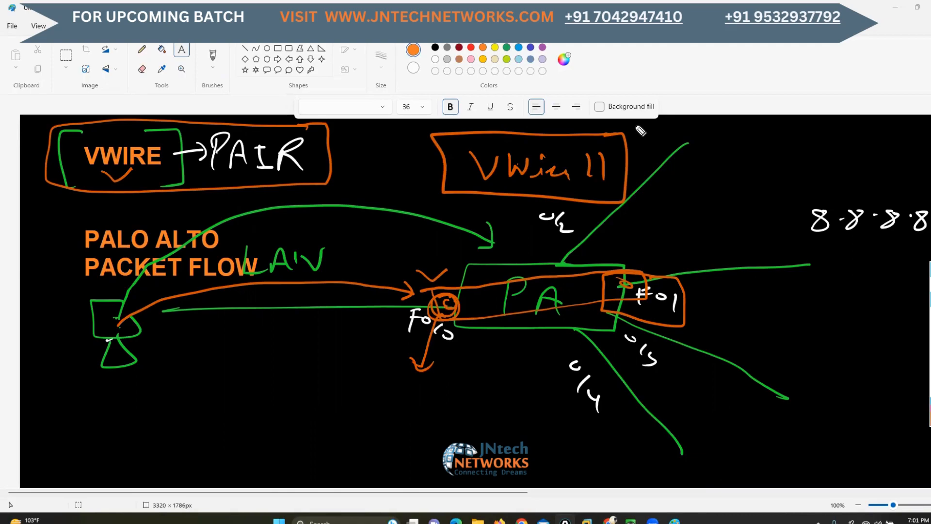
pyautogui.moveTo(444, 278); pyautogui.dragTo(475, 201)
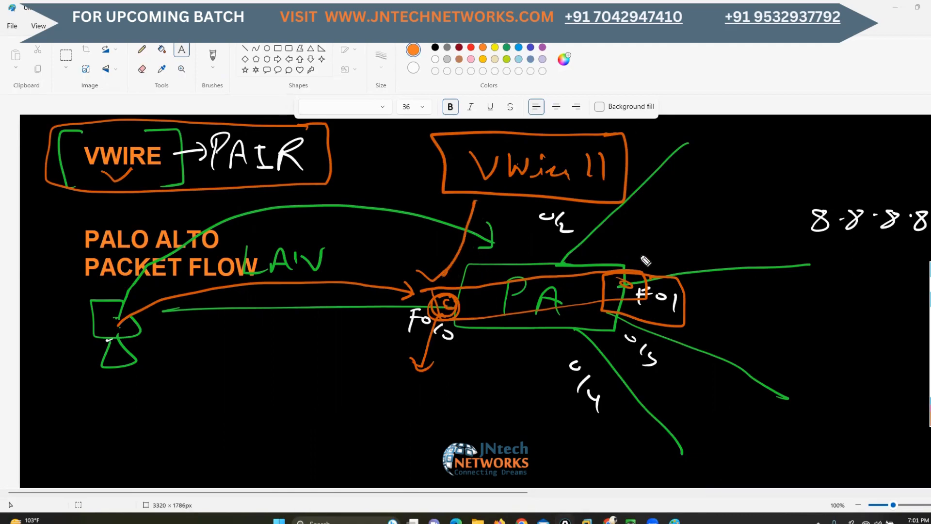
pyautogui.moveTo(644, 258); pyautogui.dragTo(577, 191)
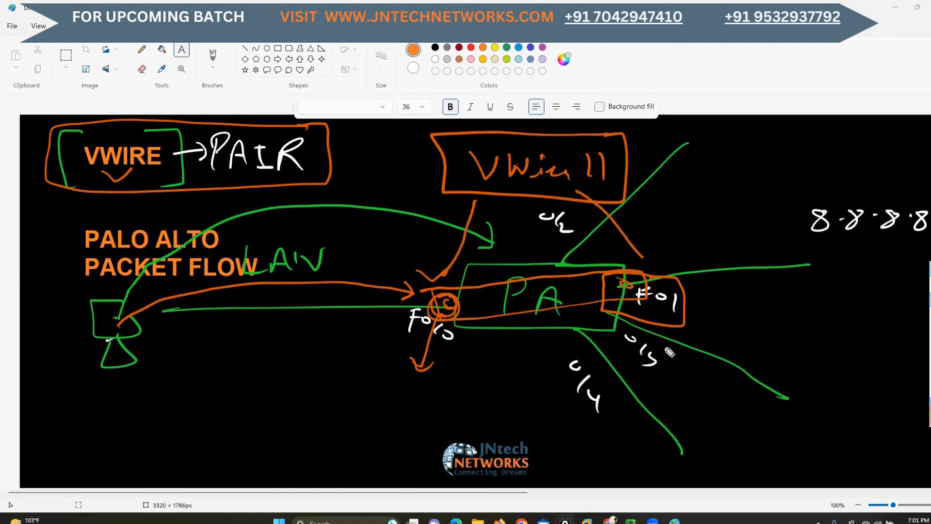
# Draw a white arrow from the PC to circled F0/0, and emphasize VWire 11 and PAIR with a white oval and underline
pyautogui.click(929, 420)
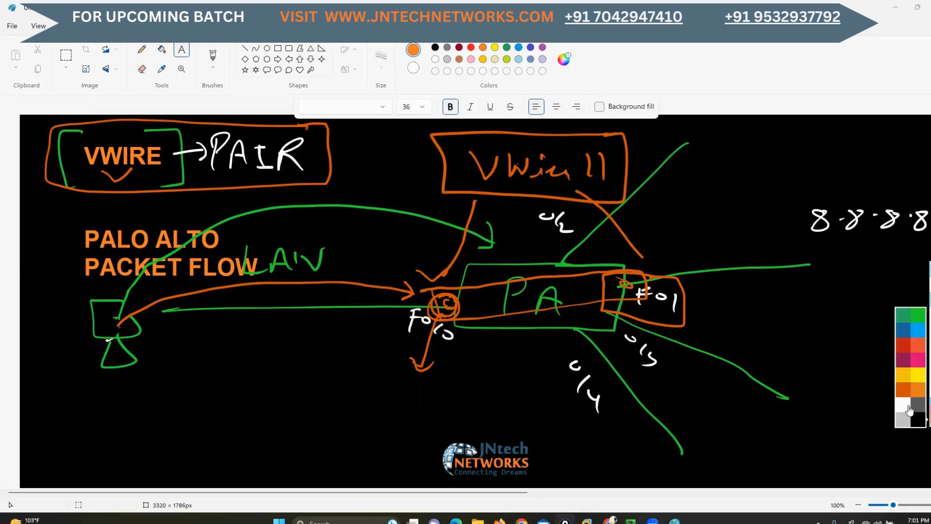
pyautogui.click(900, 407)
pyautogui.moveTo(103, 315)
pyautogui.mouseDown()
pyautogui.moveTo(322, 287)
pyautogui.moveTo(415, 303)
pyautogui.moveTo(449, 320)
pyautogui.moveTo(458, 297)
pyautogui.moveTo(458, 313)
pyautogui.mouseUp()
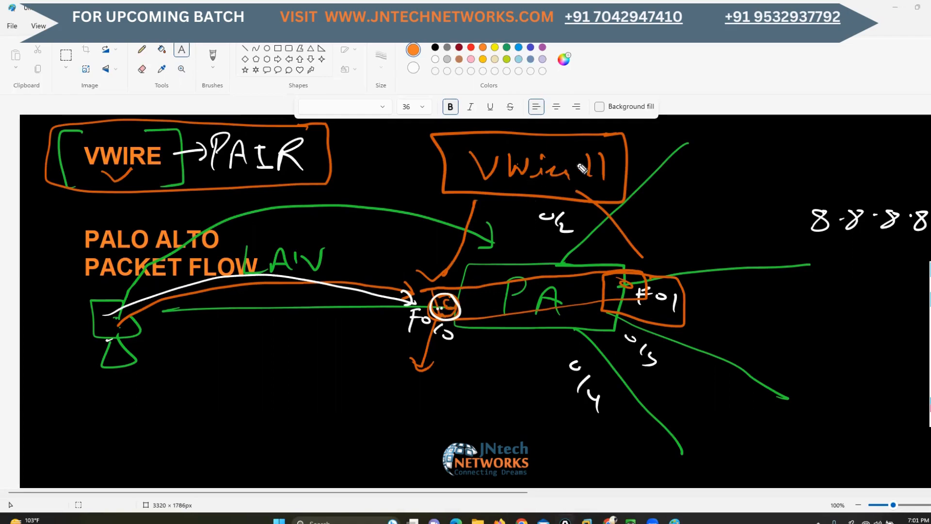
pyautogui.moveTo(595, 148)
pyautogui.mouseDown()
pyautogui.moveTo(524, 138)
pyautogui.moveTo(504, 198)
pyautogui.moveTo(638, 154)
pyautogui.moveTo(558, 141)
pyautogui.mouseUp()
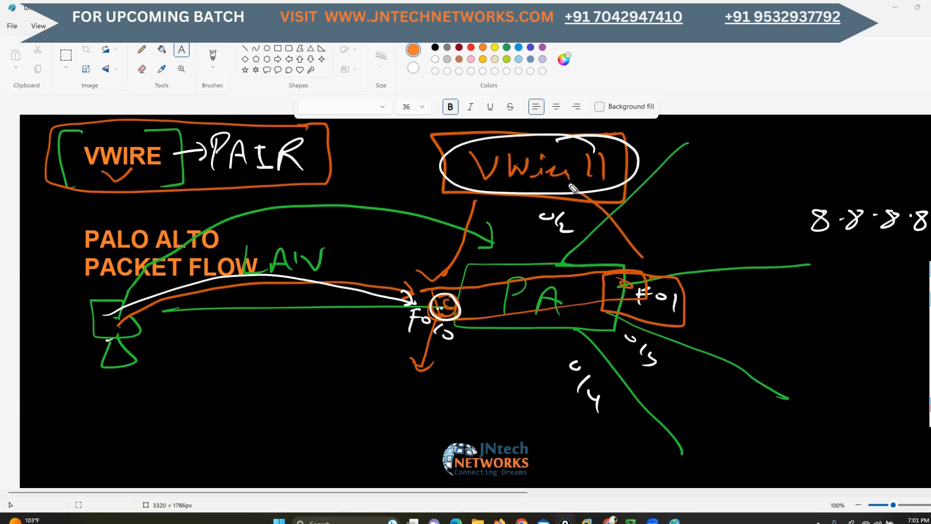
pyautogui.moveTo(306, 173); pyautogui.dragTo(274, 175)
pyautogui.moveTo(239, 180)
pyautogui.mouseDown()
pyautogui.moveTo(274, 177)
pyautogui.moveTo(250, 178)
pyautogui.mouseUp()
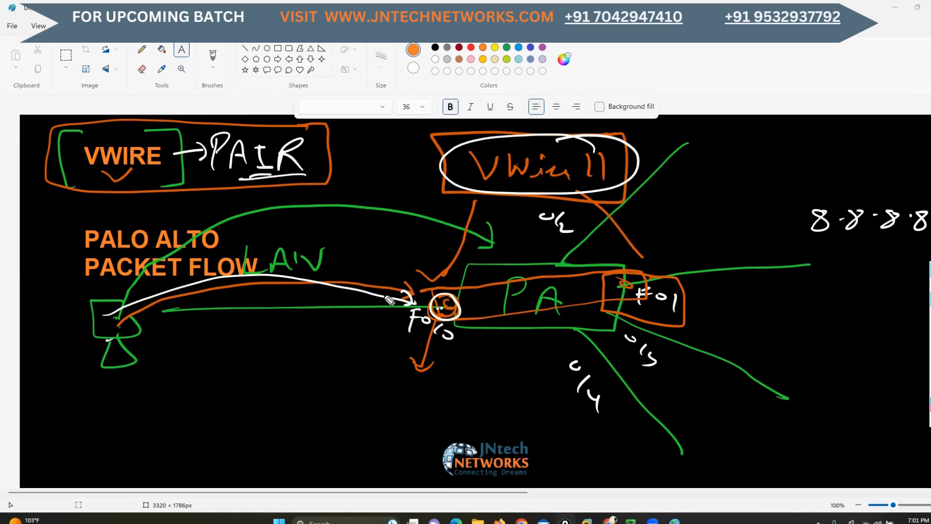
pyautogui.moveTo(402, 279)
pyautogui.mouseDown()
pyautogui.moveTo(422, 294)
pyautogui.moveTo(451, 270)
pyautogui.mouseUp()
# Clear the annotations and sketch a white SW box linked to a circled R, with a WAN line leaving R
pyautogui.press('e')
pyautogui.moveTo(606, 316)
pyautogui.mouseDown()
pyautogui.moveTo(637, 354)
pyautogui.moveTo(587, 311)
pyautogui.mouseUp()
pyautogui.moveTo(584, 356); pyautogui.dragTo(800, 351)
pyautogui.moveTo(566, 343)
pyautogui.mouseDown()
pyautogui.moveTo(286, 335)
pyautogui.moveTo(291, 373)
pyautogui.moveTo(286, 310)
pyautogui.moveTo(243, 356)
pyautogui.mouseUp()
pyautogui.moveTo(246, 332)
pyautogui.mouseDown()
pyautogui.moveTo(266, 347)
pyautogui.moveTo(287, 334)
pyautogui.mouseUp()
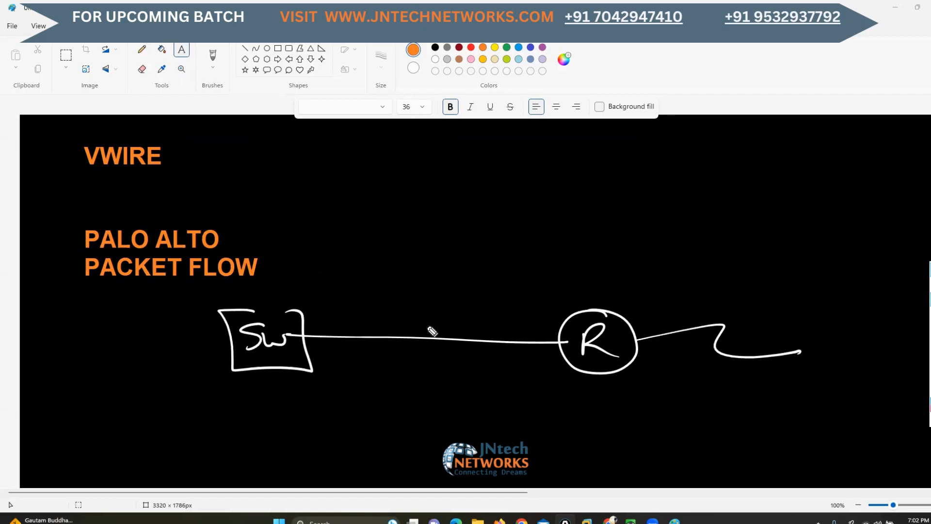
# Outline the VWIRE heading in white and enclose the network area on the switch side of R
pyautogui.moveTo(151, 138)
pyautogui.mouseDown()
pyautogui.moveTo(51, 147)
pyautogui.moveTo(193, 166)
pyautogui.moveTo(152, 146)
pyautogui.mouseUp()
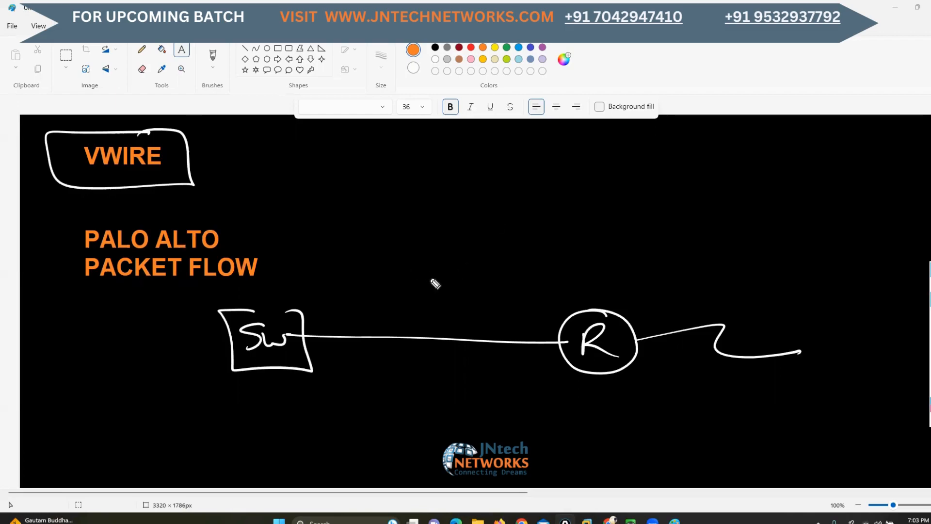
pyautogui.moveTo(562, 321)
pyautogui.mouseDown()
pyautogui.moveTo(301, 245)
pyautogui.moveTo(19, 343)
pyautogui.mouseUp()
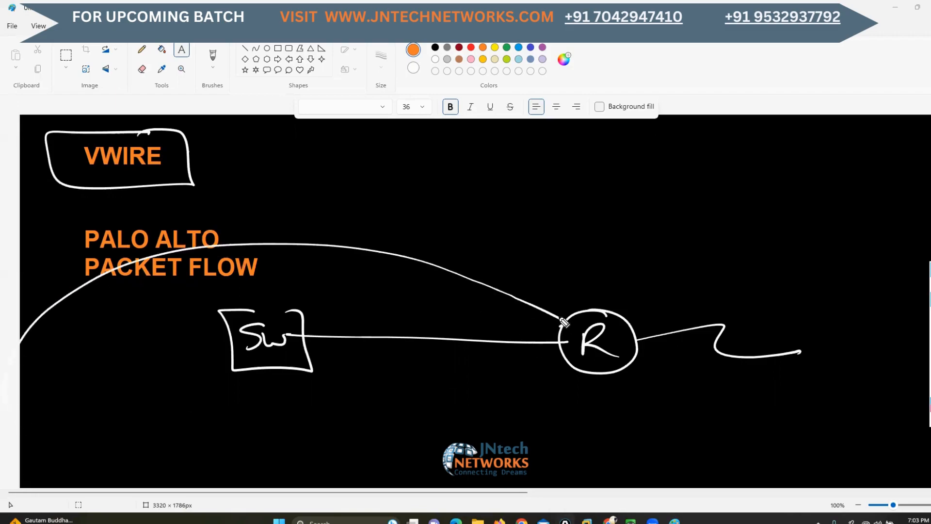
pyautogui.moveTo(562, 320)
pyautogui.mouseDown()
pyautogui.moveTo(508, 465)
pyautogui.moveTo(6, 487)
pyautogui.mouseUp()
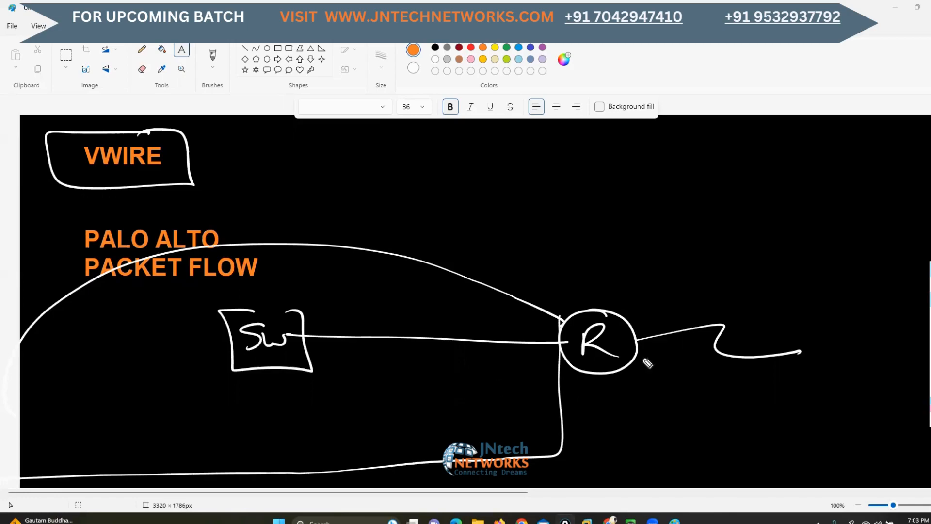
# Draw a green firewall box across the SW–R link and circle its two interfaces
pyautogui.click(930, 418)
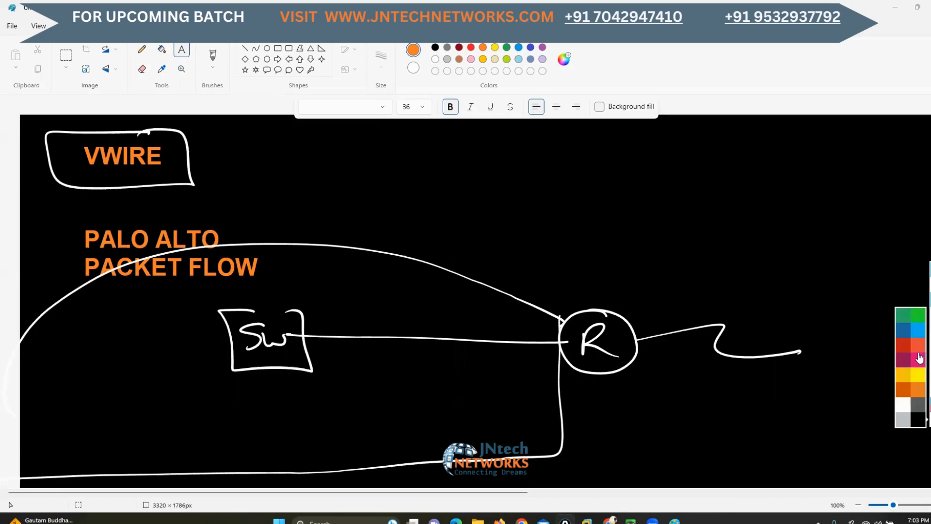
pyautogui.click(917, 317)
pyautogui.moveTo(447, 307)
pyautogui.mouseDown()
pyautogui.moveTo(401, 308)
pyautogui.moveTo(399, 371)
pyautogui.moveTo(495, 329)
pyautogui.moveTo(445, 303)
pyautogui.mouseUp()
pyautogui.moveTo(390, 332); pyautogui.dragTo(394, 341)
pyautogui.moveTo(494, 322); pyautogui.dragTo(496, 346)
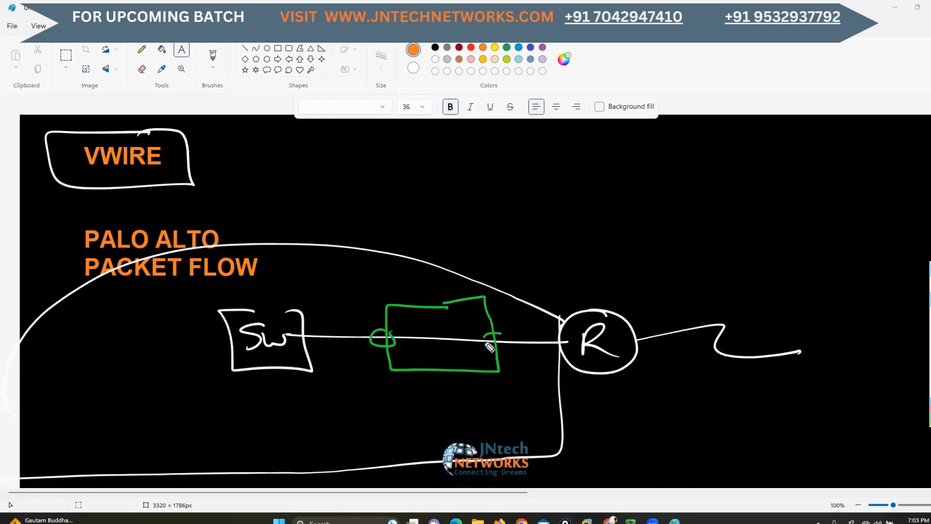
# Check-mark VWIRE in green, draw an arrow from SW to R above the firewall box, and write "SP" over it
pyautogui.moveTo(169, 149); pyautogui.dragTo(254, 100)
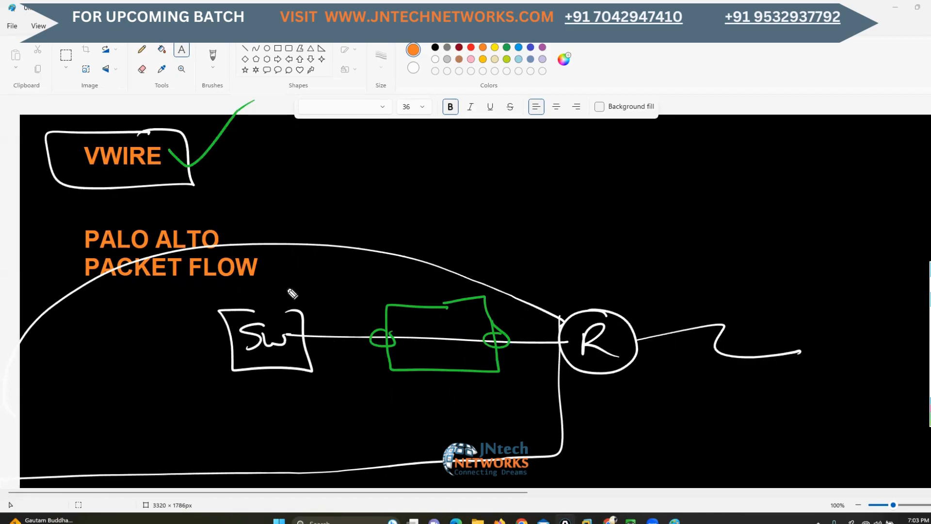
pyautogui.moveTo(283, 289); pyautogui.dragTo(438, 283)
pyautogui.moveTo(585, 276); pyautogui.dragTo(599, 295)
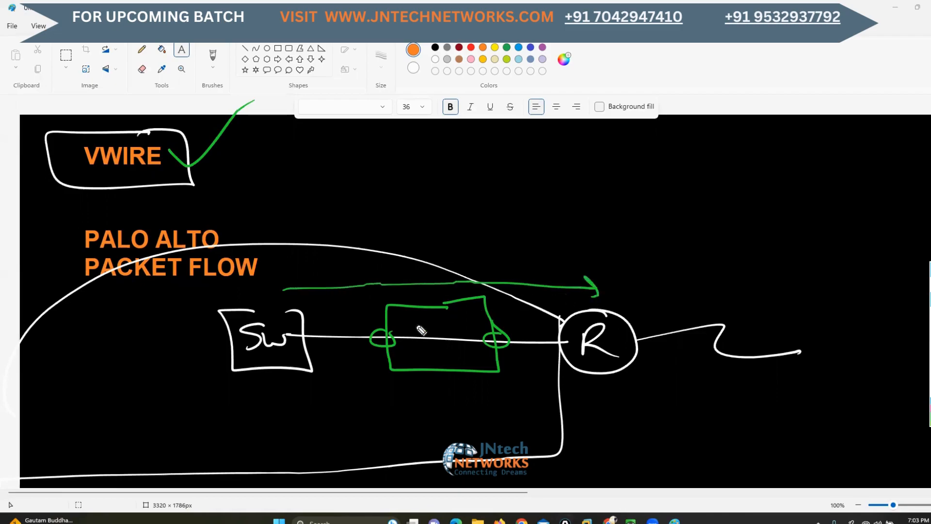
pyautogui.moveTo(478, 215)
pyautogui.mouseDown()
pyautogui.moveTo(465, 247)
pyautogui.moveTo(521, 212)
pyautogui.moveTo(529, 219)
pyautogui.mouseUp()
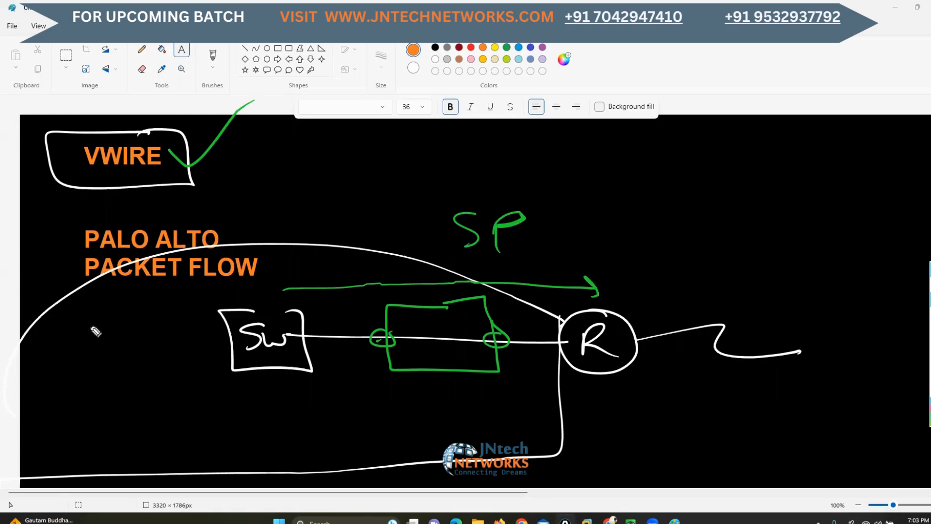
# Trace the traffic through SW to the firewall's check-marked ingress interface, and circle and label the R-side interface 0/1
pyautogui.moveTo(91, 330)
pyautogui.mouseDown()
pyautogui.moveTo(332, 316)
pyautogui.moveTo(390, 334)
pyautogui.moveTo(368, 351)
pyautogui.moveTo(404, 355)
pyautogui.moveTo(369, 362)
pyautogui.moveTo(361, 375)
pyautogui.moveTo(383, 360)
pyautogui.mouseUp()
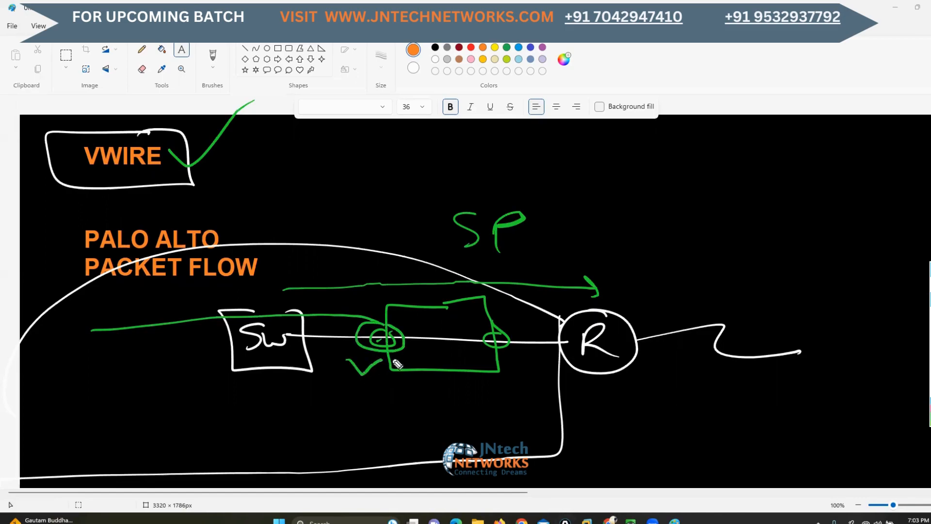
pyautogui.moveTo(509, 329)
pyautogui.mouseDown()
pyautogui.moveTo(487, 348)
pyautogui.moveTo(508, 339)
pyautogui.moveTo(514, 365)
pyautogui.mouseUp()
pyautogui.moveTo(523, 361); pyautogui.dragTo(532, 386)
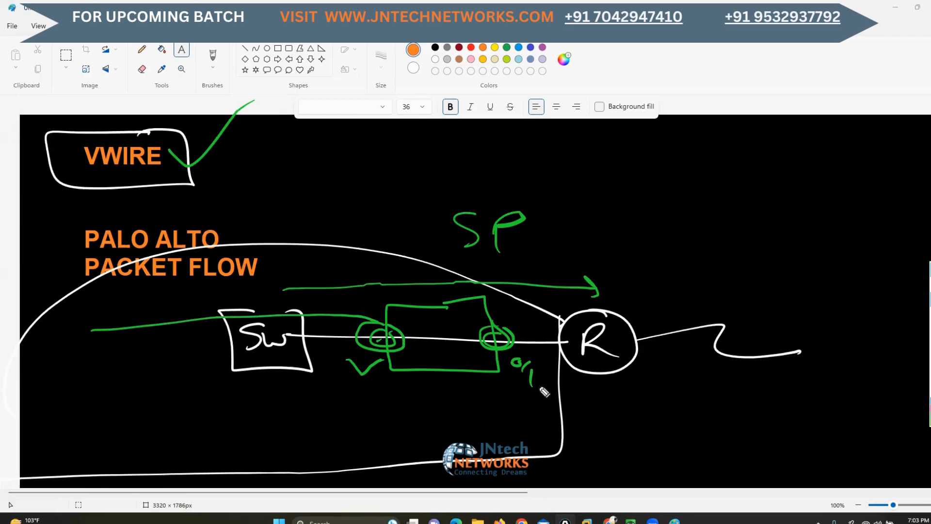
# Clear the annotations and switch to the EVE-NG lab topology in the browser
pyautogui.click(929, 358)
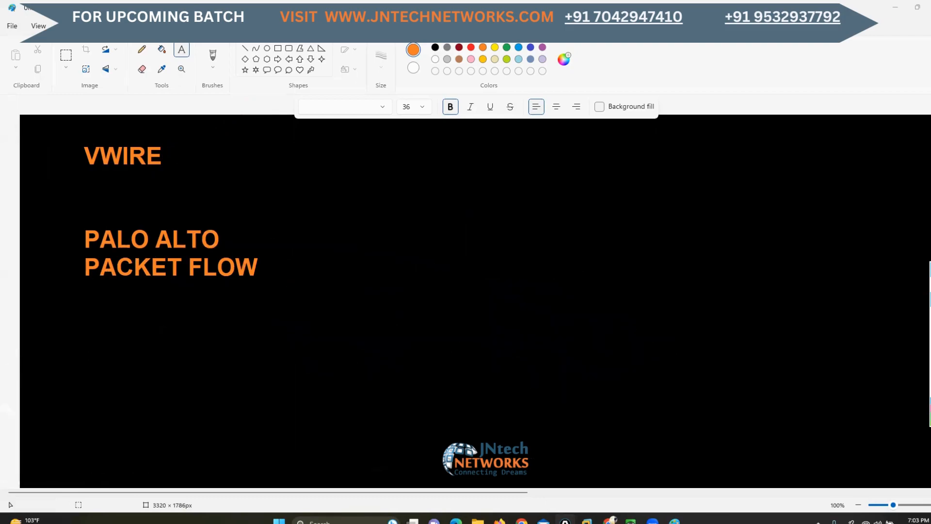
pyautogui.click(930, 287)
pyautogui.click(611, 520)
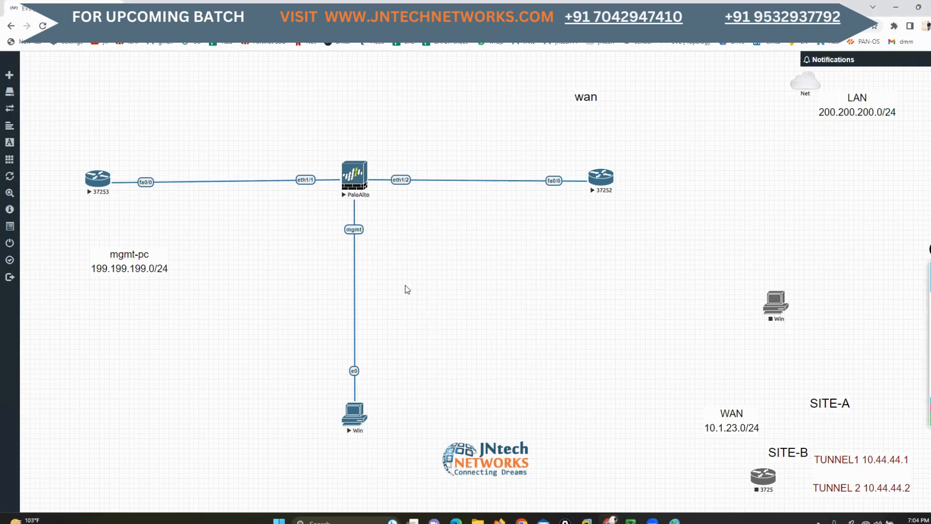
# Move the wan label down above WAN 10.1.23.0/24 and the stopped Win PC next to the SITE-A label
pyautogui.click(908, 300)
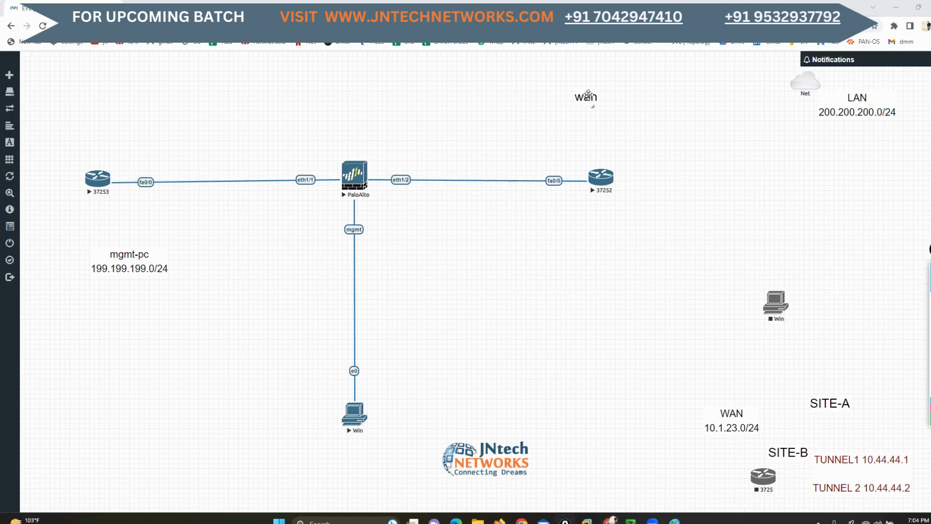
pyautogui.moveTo(590, 104); pyautogui.dragTo(776, 383)
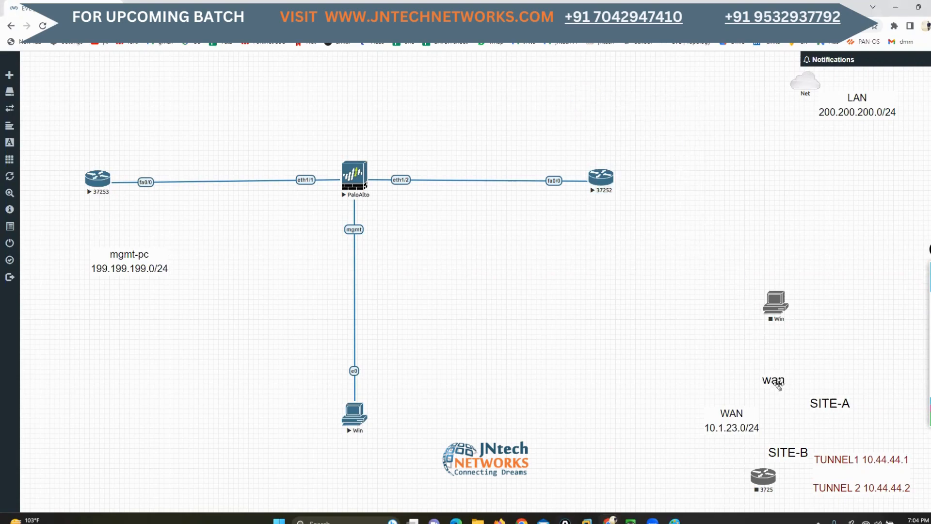
pyautogui.moveTo(786, 301); pyautogui.dragTo(866, 374)
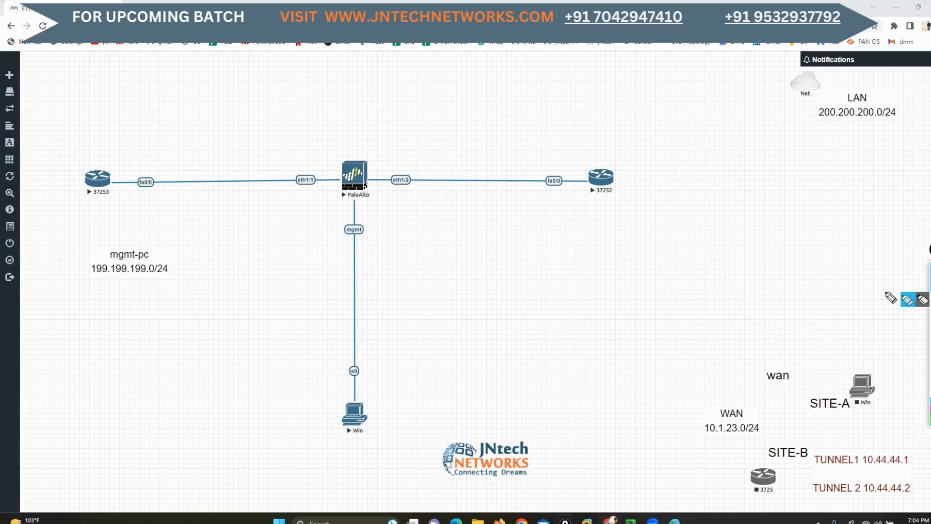
# Mark in green the line leaving router 37252 and the check-marked segment behind it, and circle router 37253
pyautogui.moveTo(615, 176); pyautogui.dragTo(826, 190)
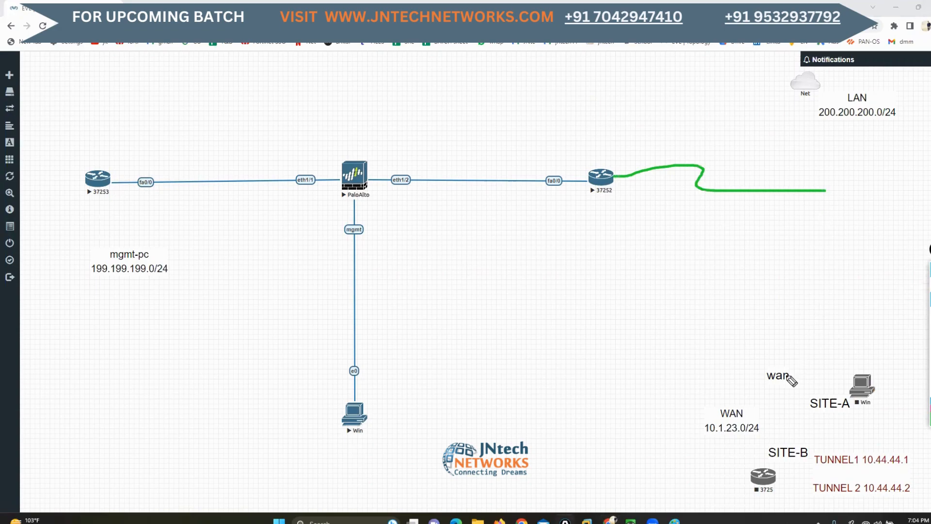
pyautogui.moveTo(594, 152)
pyautogui.mouseDown()
pyautogui.moveTo(587, 209)
pyautogui.moveTo(30, 207)
pyautogui.moveTo(93, 126)
pyautogui.moveTo(567, 142)
pyautogui.moveTo(598, 161)
pyautogui.moveTo(640, 93)
pyautogui.mouseUp()
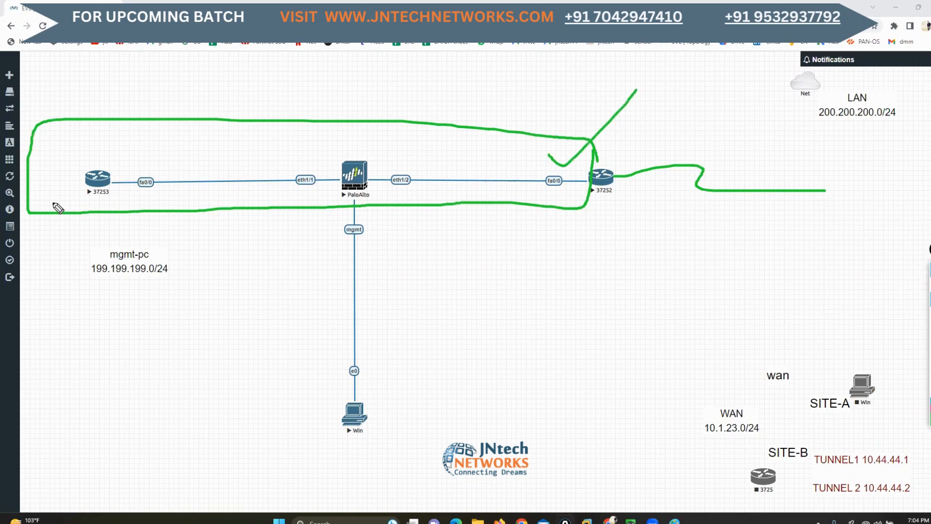
pyautogui.moveTo(93, 163)
pyautogui.mouseDown()
pyautogui.moveTo(82, 211)
pyautogui.moveTo(82, 159)
pyautogui.mouseUp()
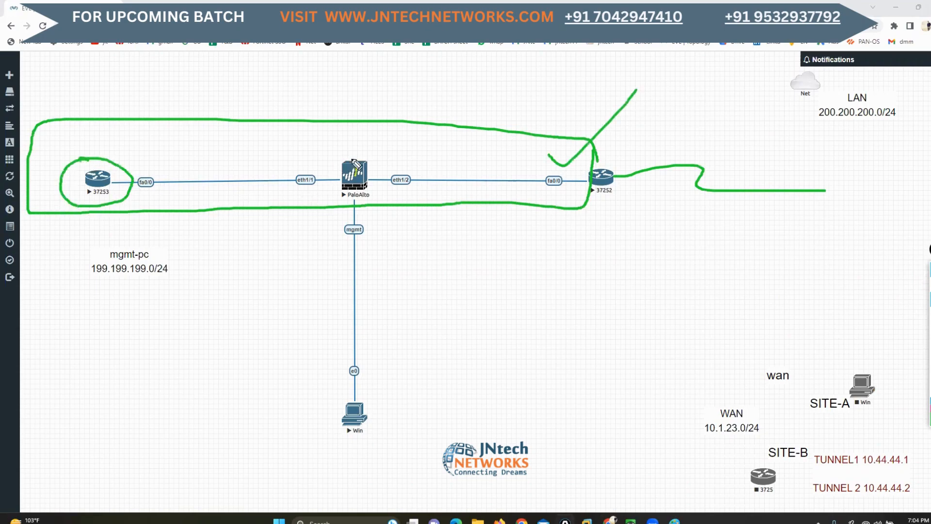
# Box PaloAlto in green and mark its eth1/1 and eth1/2 interfaces, and clear all annotations from the topology
pyautogui.moveTo(391, 156)
pyautogui.mouseDown()
pyautogui.moveTo(281, 155)
pyautogui.moveTo(281, 205)
pyautogui.moveTo(347, 209)
pyautogui.mouseUp()
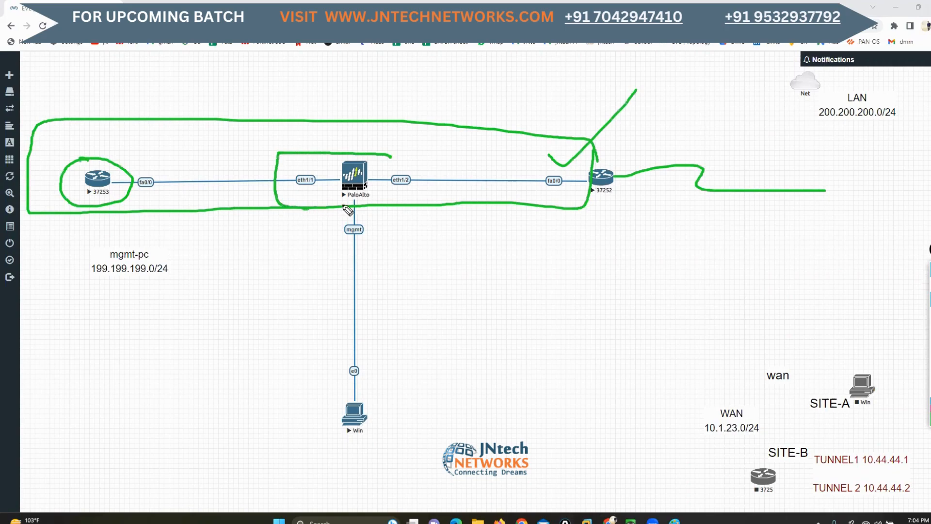
pyautogui.moveTo(390, 156)
pyautogui.mouseDown()
pyautogui.moveTo(416, 155)
pyautogui.moveTo(424, 208)
pyautogui.moveTo(407, 210)
pyautogui.mouseUp()
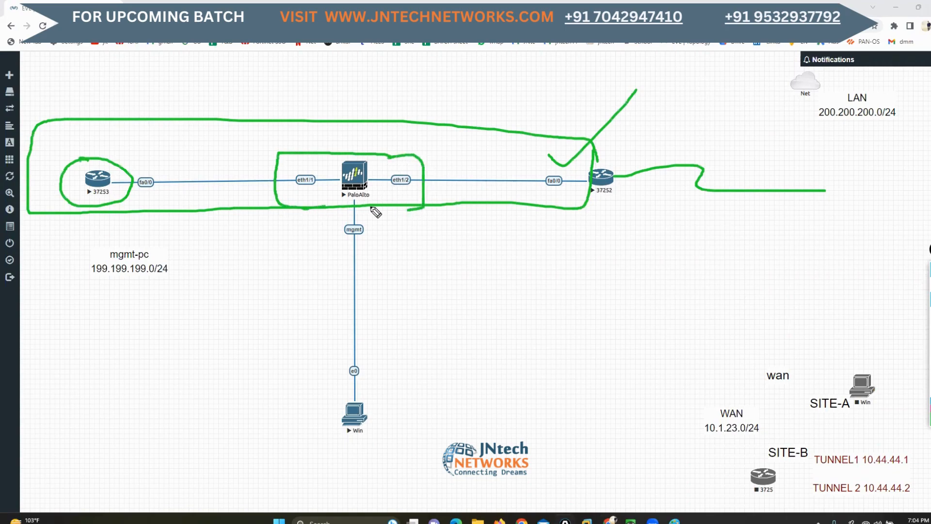
pyautogui.moveTo(298, 163)
pyautogui.mouseDown()
pyautogui.moveTo(309, 172)
pyautogui.moveTo(321, 158)
pyautogui.mouseUp()
pyautogui.moveTo(402, 163)
pyautogui.mouseDown()
pyautogui.moveTo(412, 171)
pyautogui.moveTo(442, 152)
pyautogui.mouseUp()
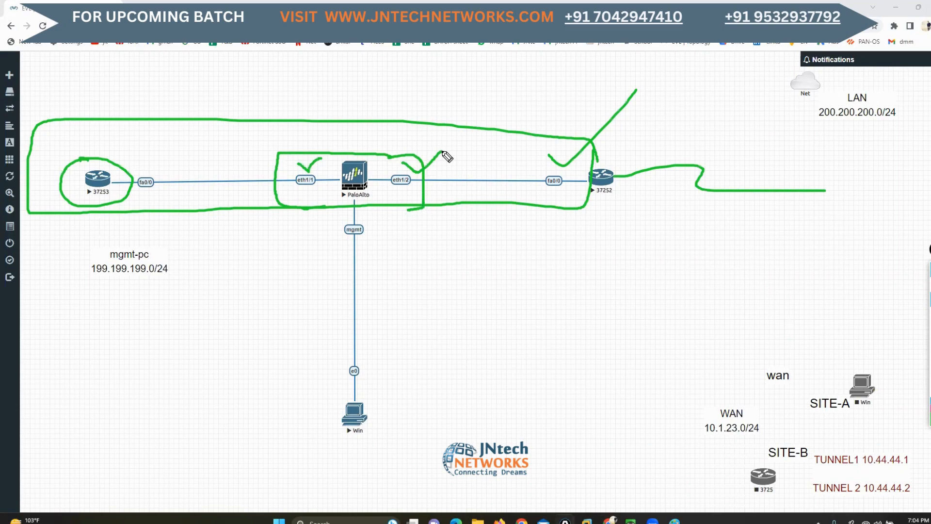
pyautogui.click(930, 361)
pyautogui.click(930, 284)
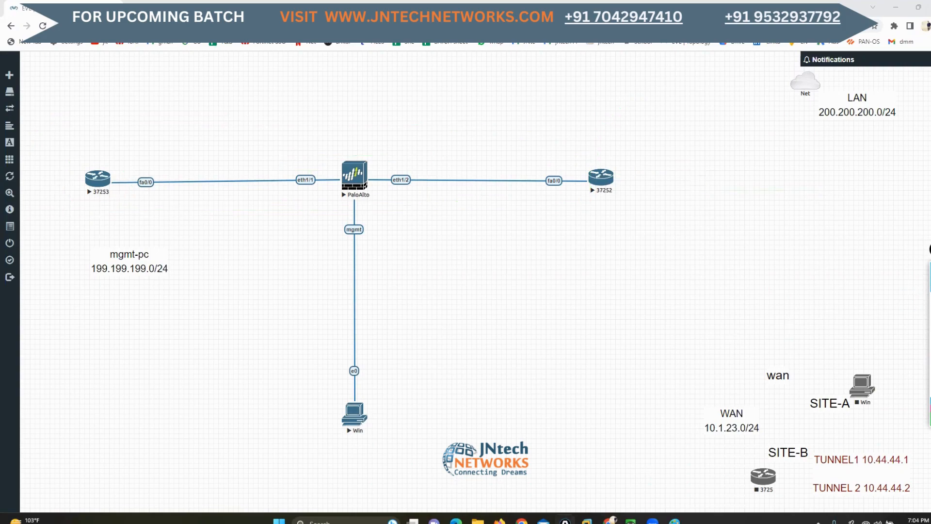
# Open the VNC console of the Win PC on PaloAlto's mgmt link with ultravnc_wrapper, and return to the topology
pyautogui.click(631, 522)
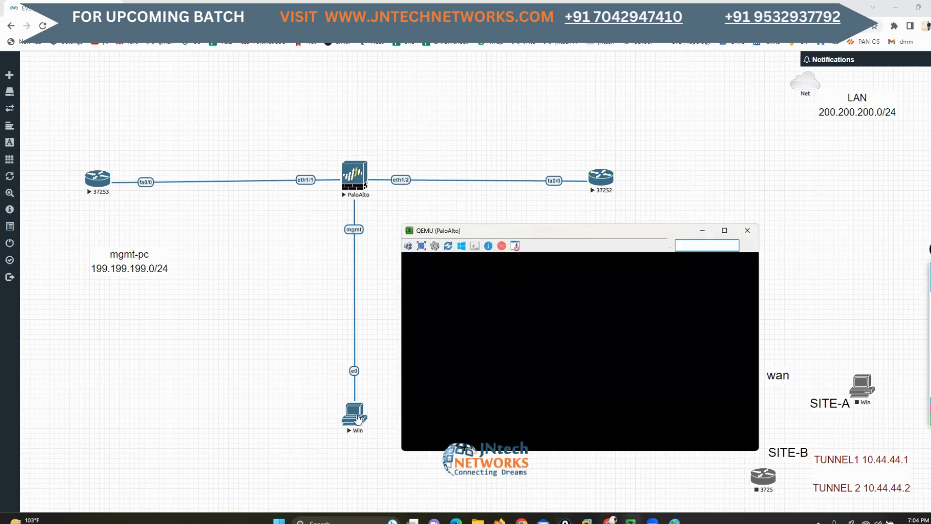
pyautogui.click(358, 419)
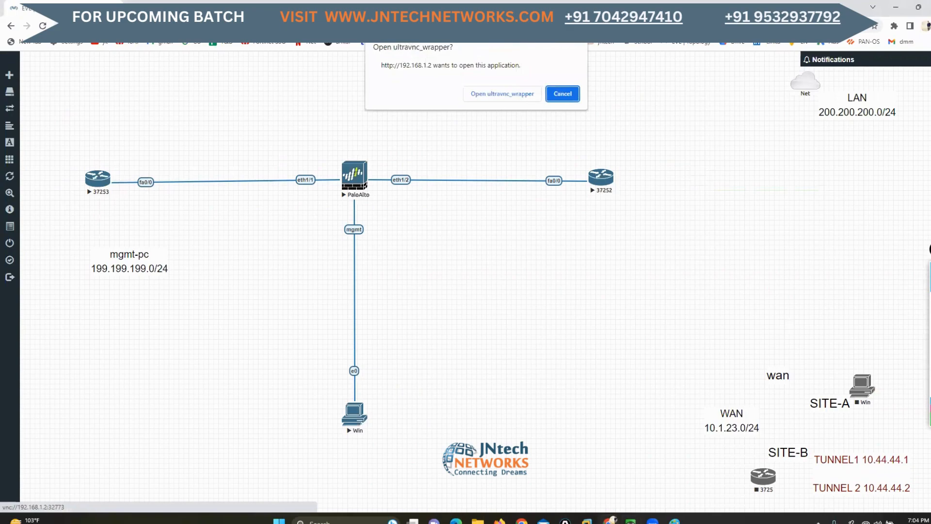
pyautogui.click(484, 98)
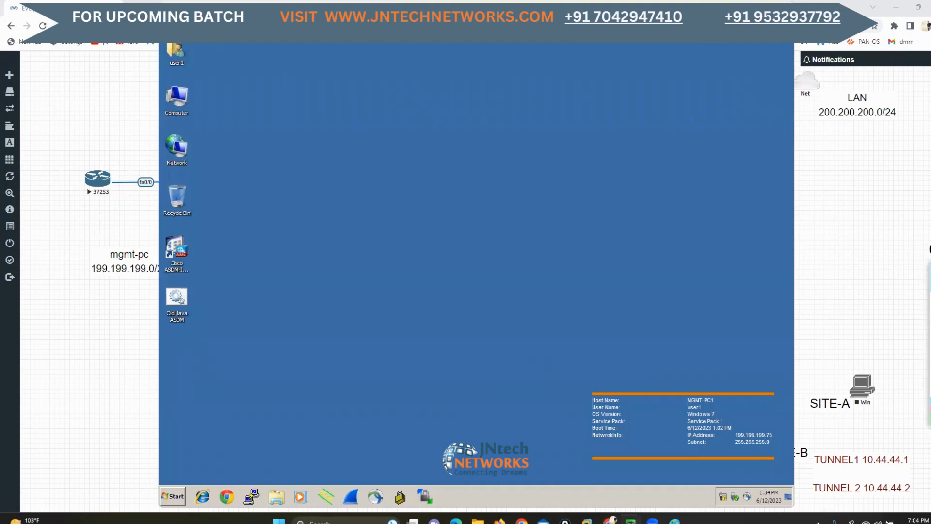
pyautogui.moveTo(349, 9); pyautogui.dragTo(496, 16)
pyautogui.click(202, 228)
# Rearrange the topology so router 37253, PaloAlto and router 37252 sit closer together in one row, with the Win PC directly below PaloAlto
pyautogui.moveTo(95, 185); pyautogui.dragTo(69, 184)
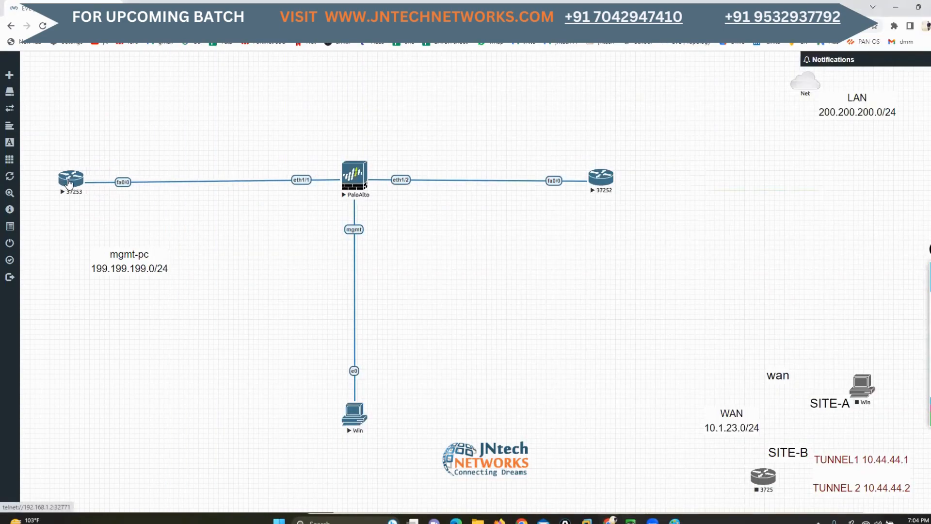
pyautogui.moveTo(352, 185); pyautogui.dragTo(255, 186)
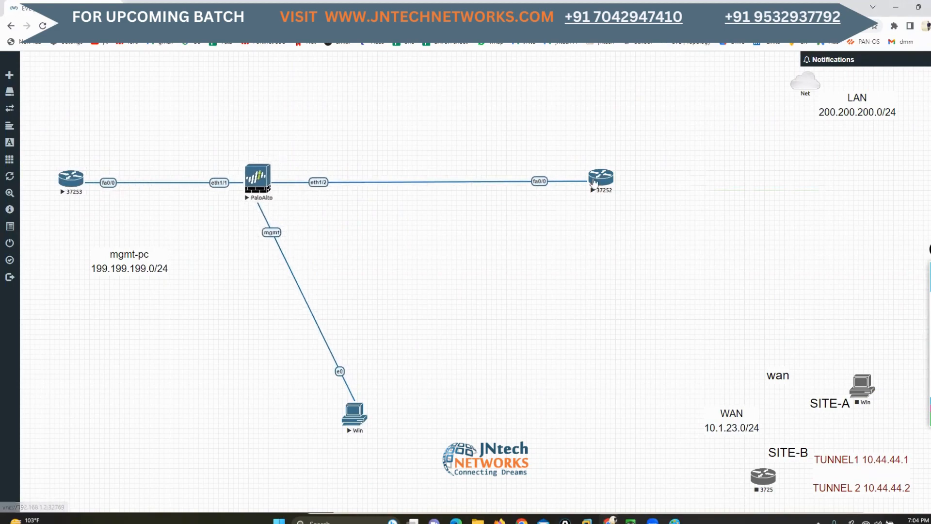
pyautogui.moveTo(594, 182); pyautogui.dragTo(444, 183)
pyautogui.moveTo(345, 432); pyautogui.dragTo(249, 458)
pyautogui.click(630, 521)
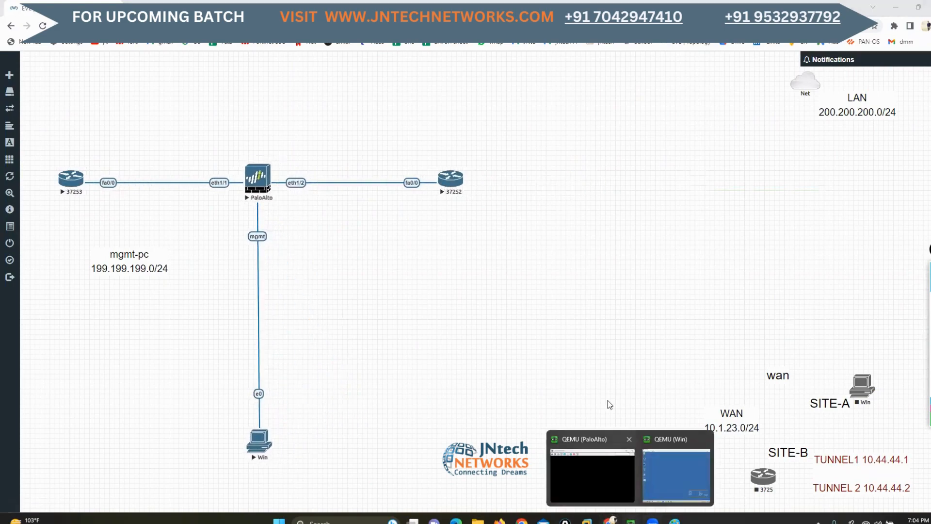
pyautogui.click(659, 468)
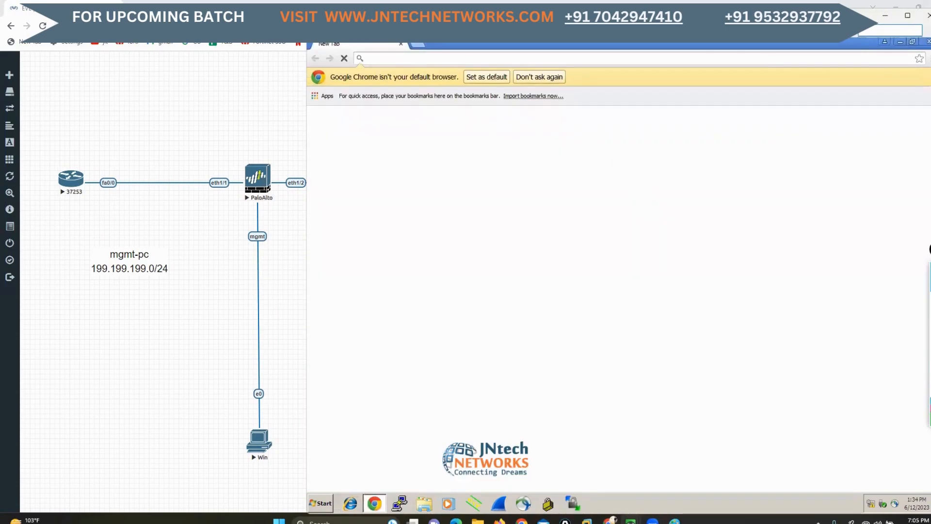
pyautogui.click(736, 58)
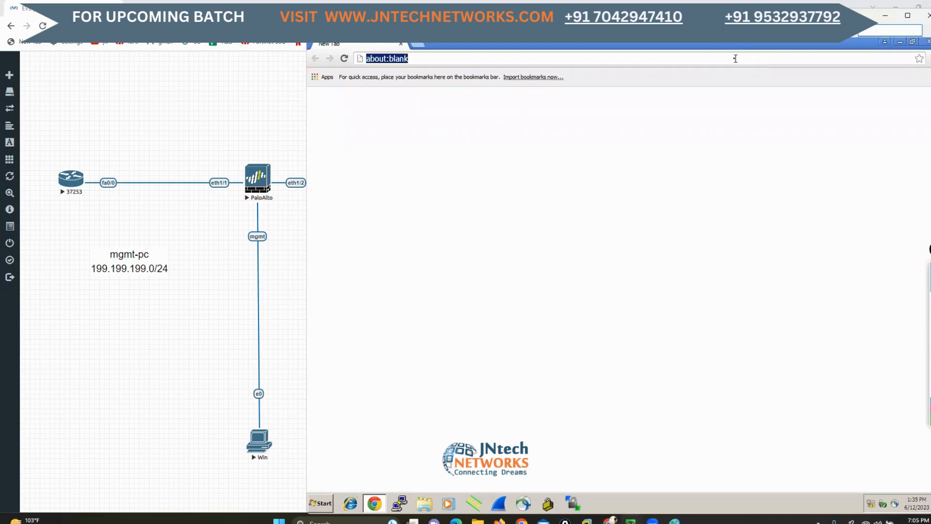
pyautogui.write('99')
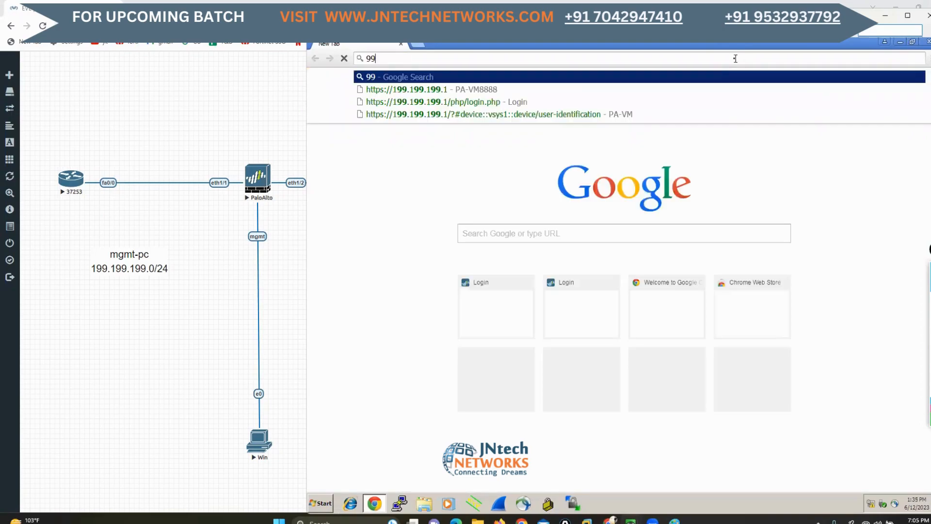
pyautogui.press('Down')
pyautogui.press('Return')
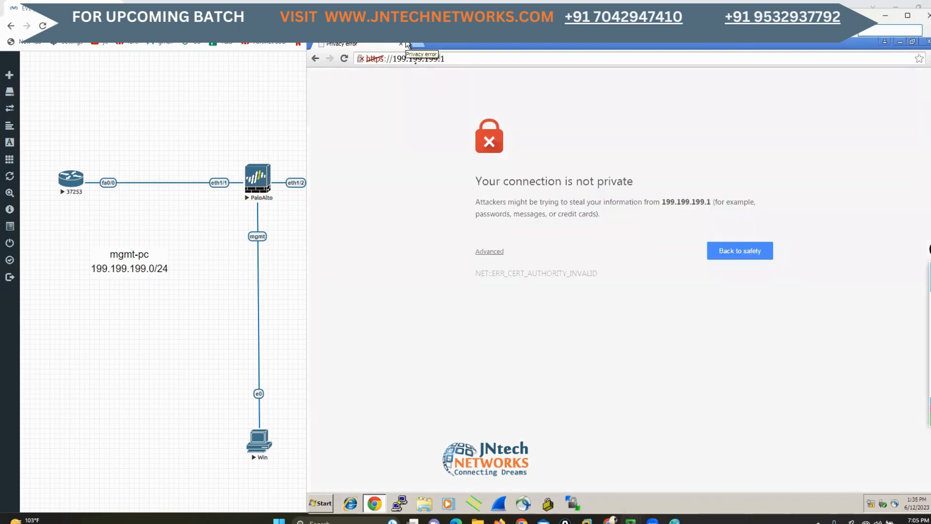
pyautogui.click(498, 252)
pyautogui.click(546, 335)
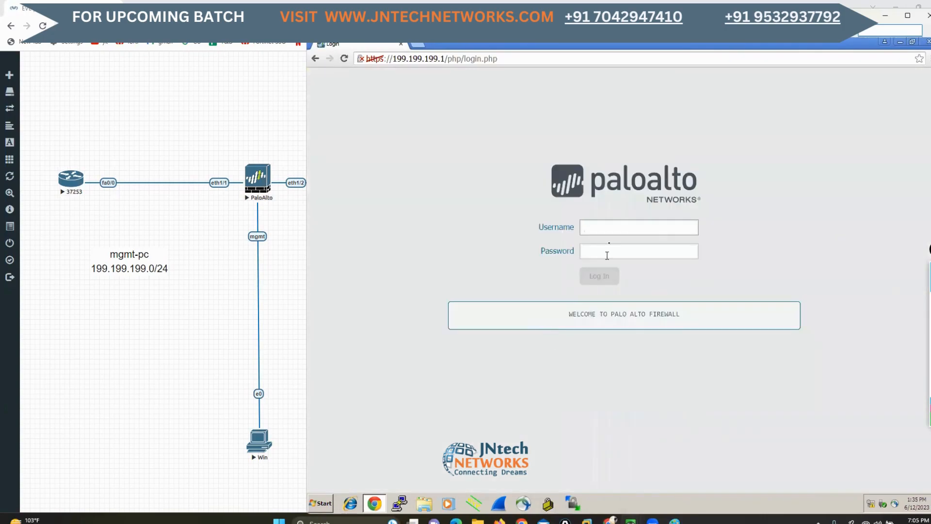
# Log in to the firewall as admin with the account password and dismiss the default-credentials warning
pyautogui.write('admin')
pyautogui.press('Tab')
pyautogui.write('a')
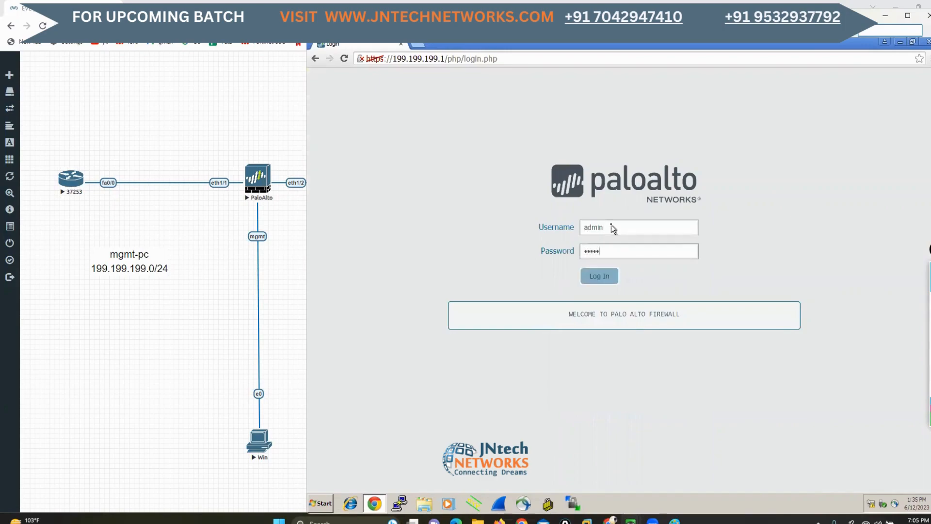
pyautogui.press('Return')
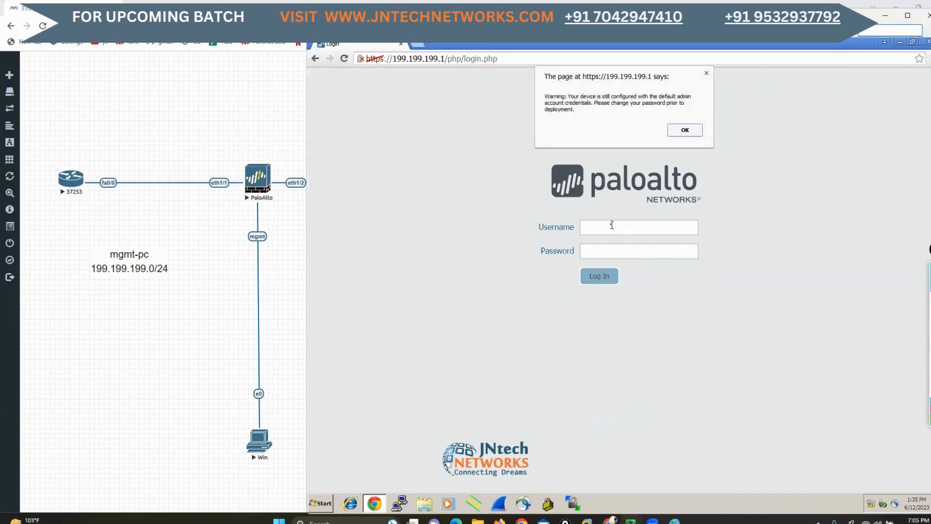
pyautogui.click(674, 131)
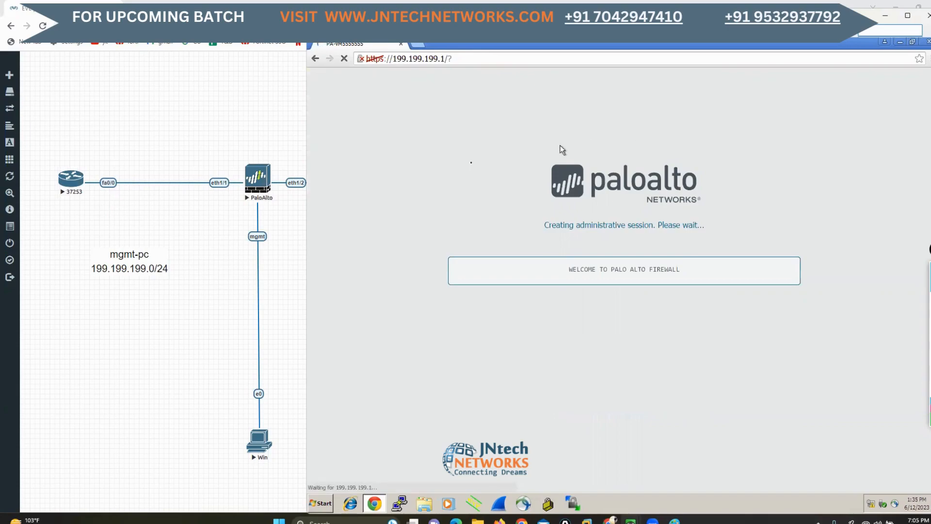
# Return to the topology, outline the 37253–PaloAlto–37252 segment in green and move the LAN 200.200.200.0/24 label above it
pyautogui.click(262, 82)
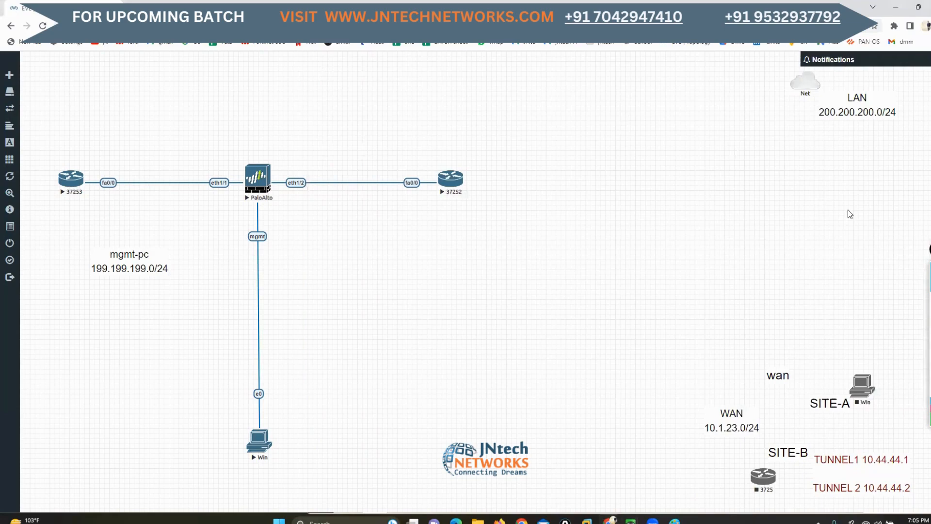
pyautogui.click(928, 301)
pyautogui.click(909, 298)
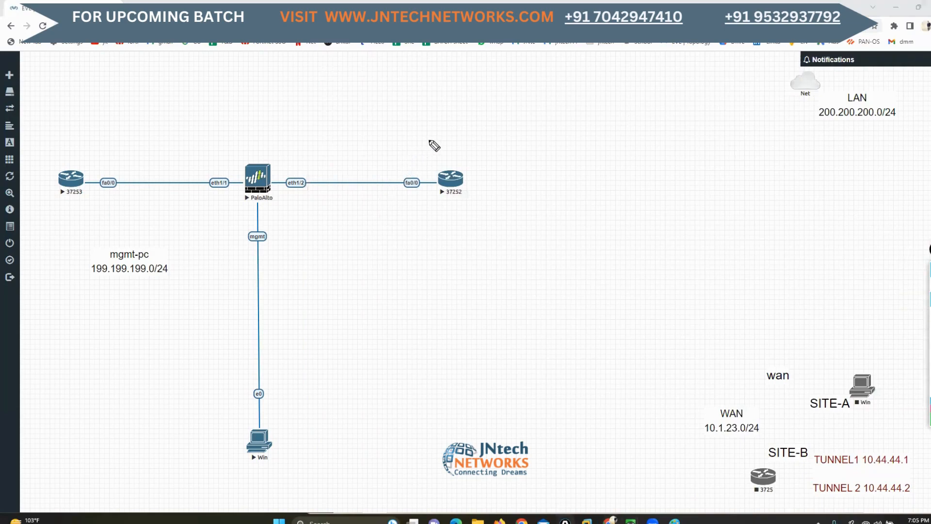
pyautogui.moveTo(432, 140)
pyautogui.mouseDown()
pyautogui.moveTo(434, 180)
pyautogui.moveTo(296, 205)
pyautogui.moveTo(21, 207)
pyautogui.moveTo(39, 123)
pyautogui.moveTo(283, 127)
pyautogui.moveTo(436, 145)
pyautogui.mouseUp()
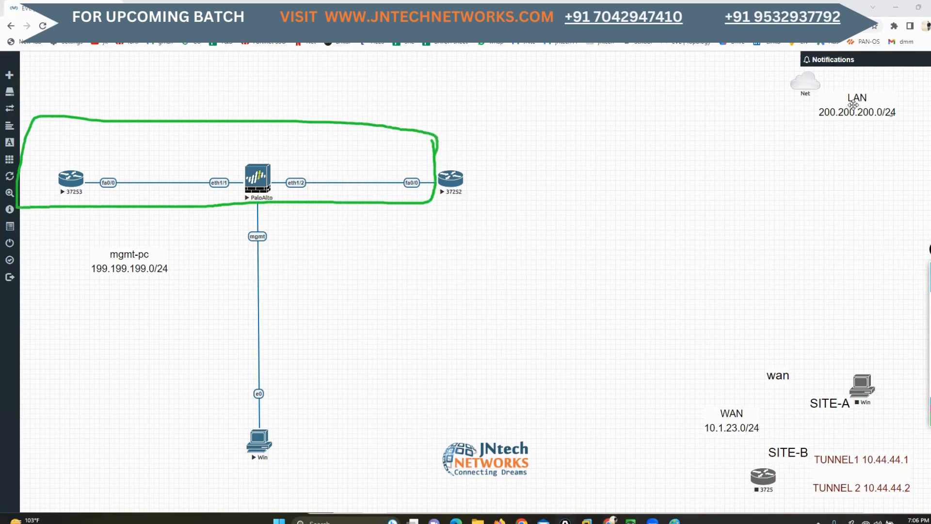
pyautogui.moveTo(854, 105); pyautogui.dragTo(193, 137)
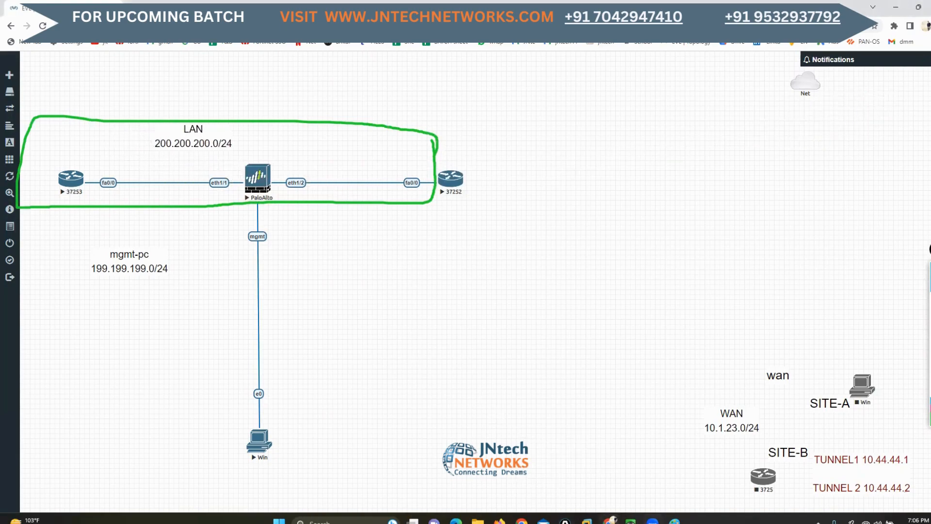
# Return to the Win PC console, dismiss the PAN-OS welcome message and open the firewall's Ethernet interfaces list
pyautogui.moveTo(631, 520)
pyautogui.click(685, 483)
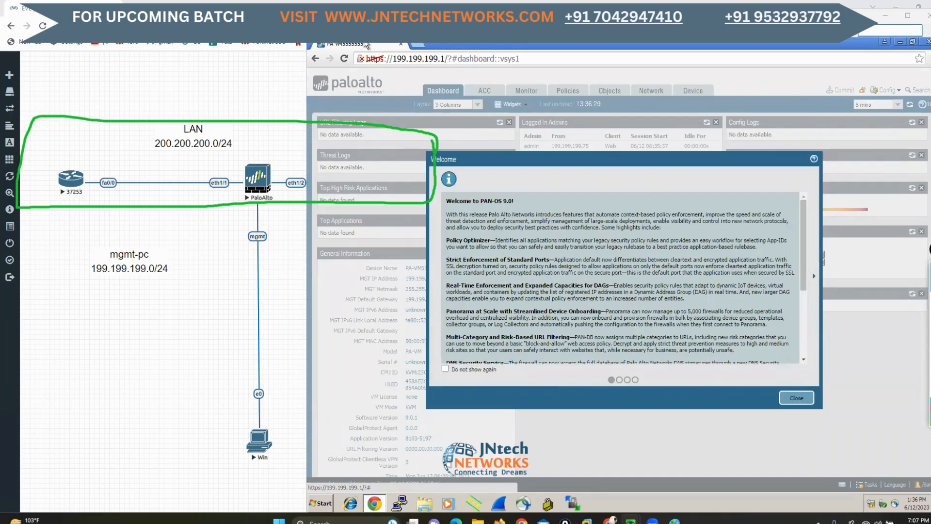
pyautogui.click(798, 398)
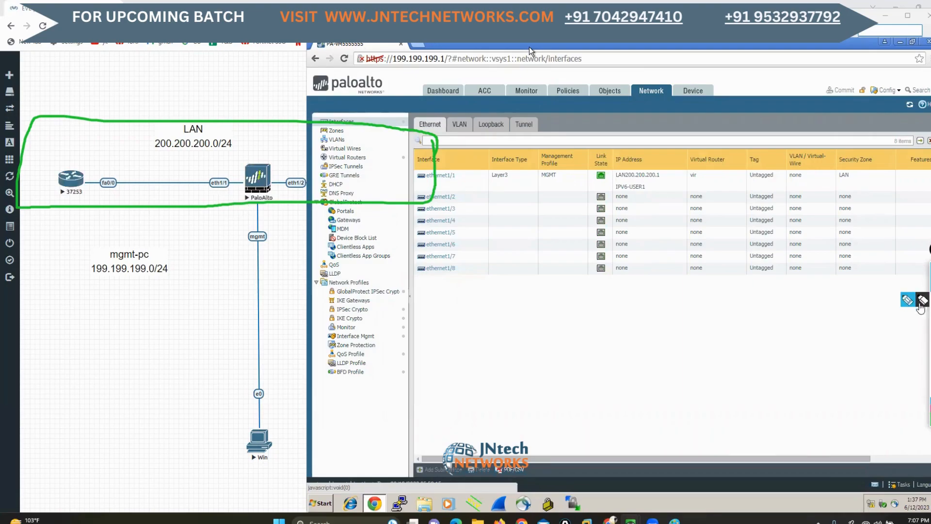
# Mark PaloAlto's eth1/1 and eth1/2 interfaces on the topology, and clear all green annotations
pyautogui.moveTo(213, 169)
pyautogui.mouseDown()
pyautogui.moveTo(233, 155)
pyautogui.moveTo(311, 152)
pyautogui.mouseUp()
pyautogui.click(930, 326)
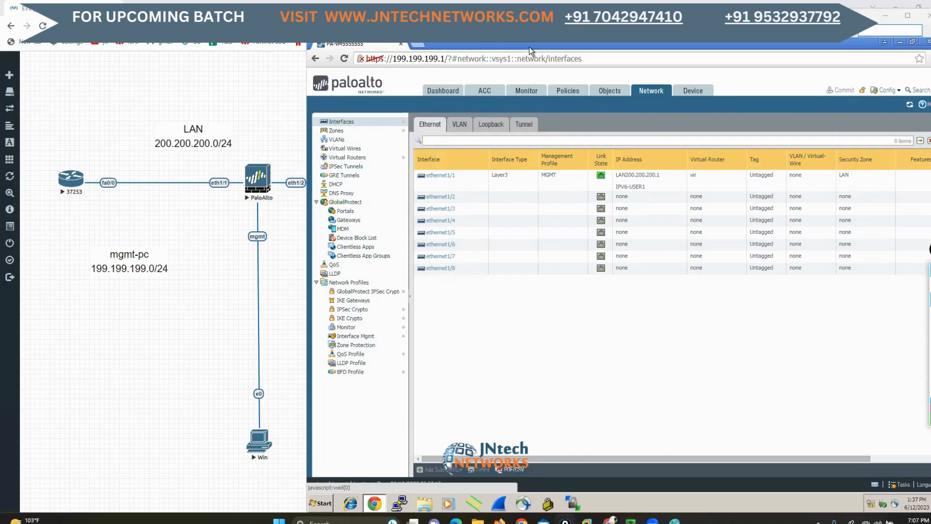
pyautogui.click(930, 284)
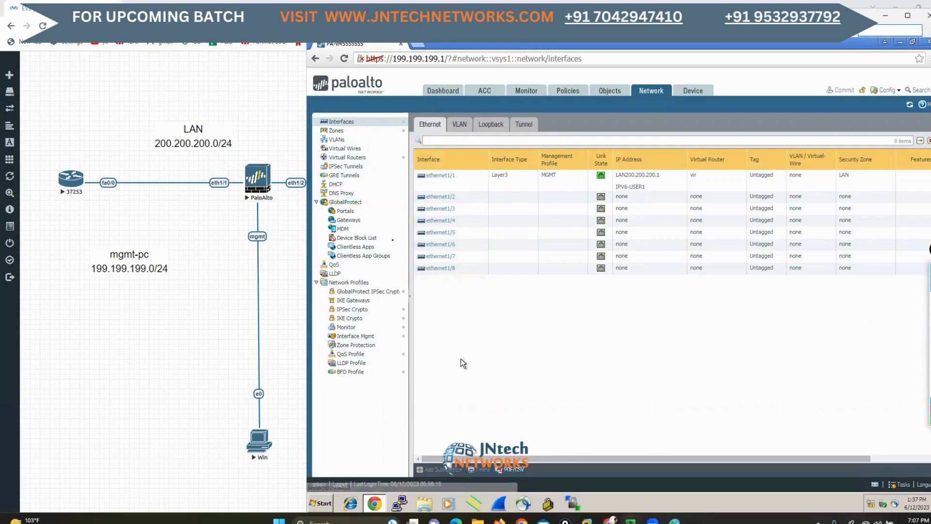
pyautogui.click(338, 150)
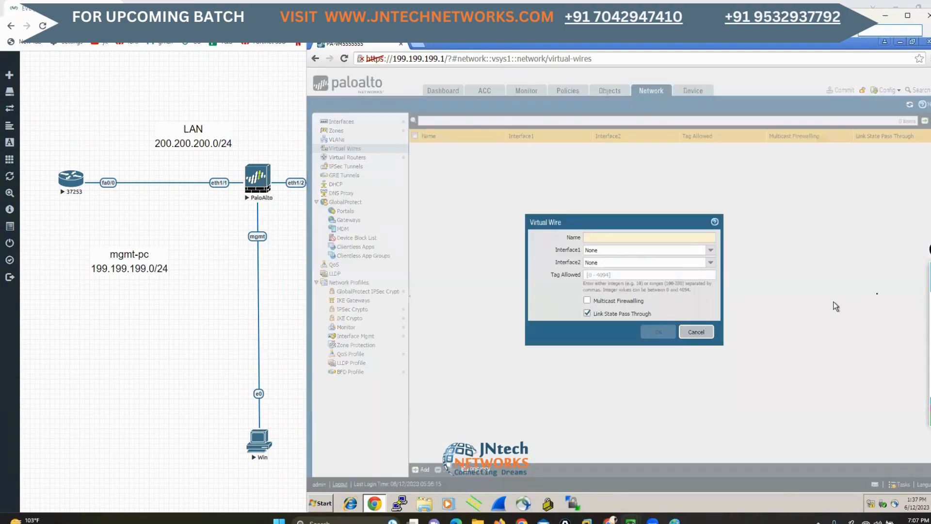
pyautogui.moveTo(928, 299)
pyautogui.write('VWIORE')
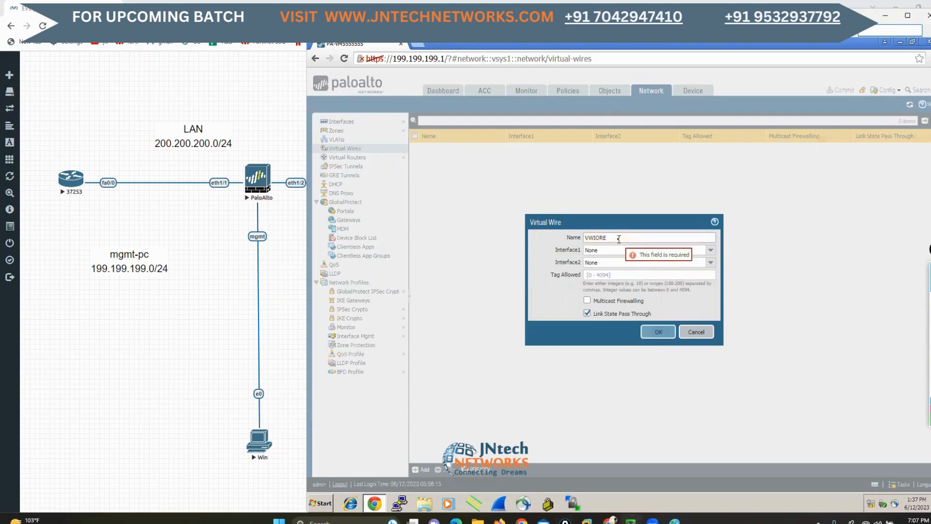
pyautogui.press('BackSpace')
pyautogui.press('BackSpace')
pyautogui.press('BackSpace')
pyautogui.write('RE11')
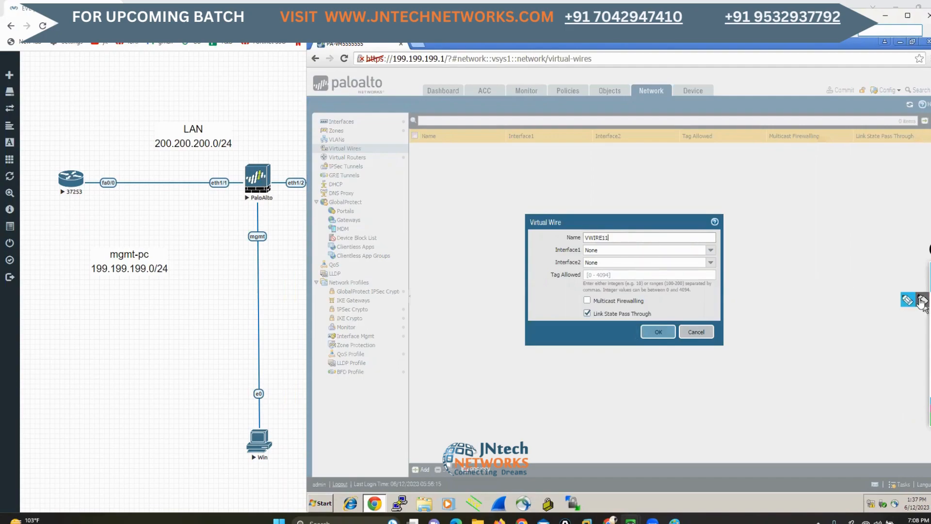
pyautogui.click(915, 304)
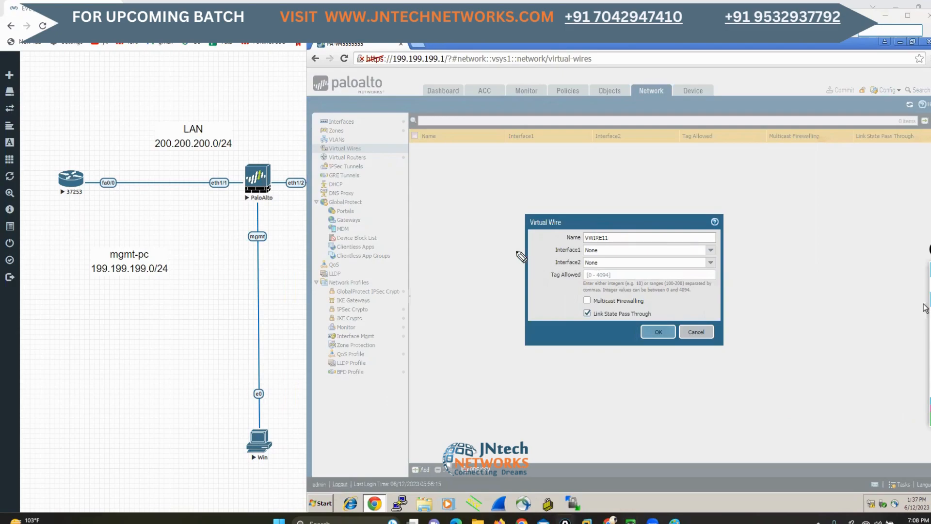
pyautogui.moveTo(515, 251)
pyautogui.mouseDown()
pyautogui.moveTo(549, 251)
pyautogui.moveTo(523, 269)
pyautogui.moveTo(554, 267)
pyautogui.mouseUp()
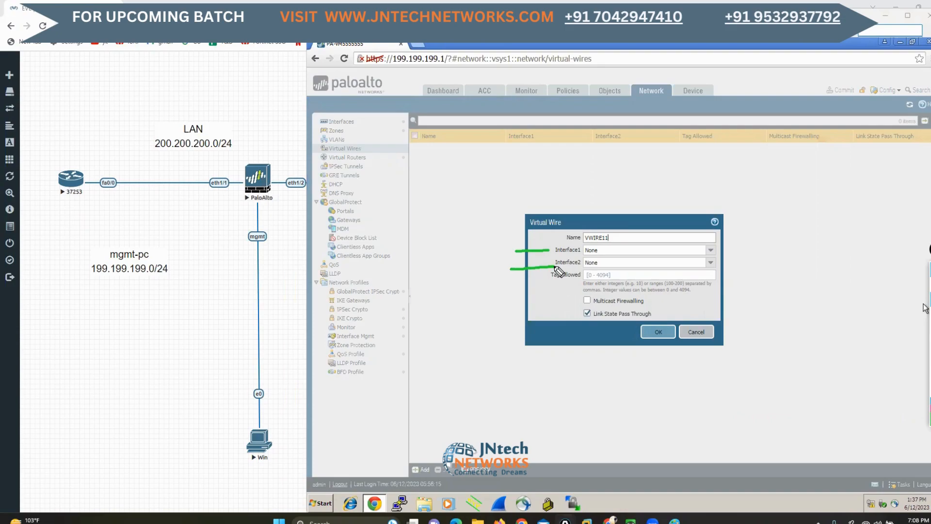
pyautogui.click(930, 371)
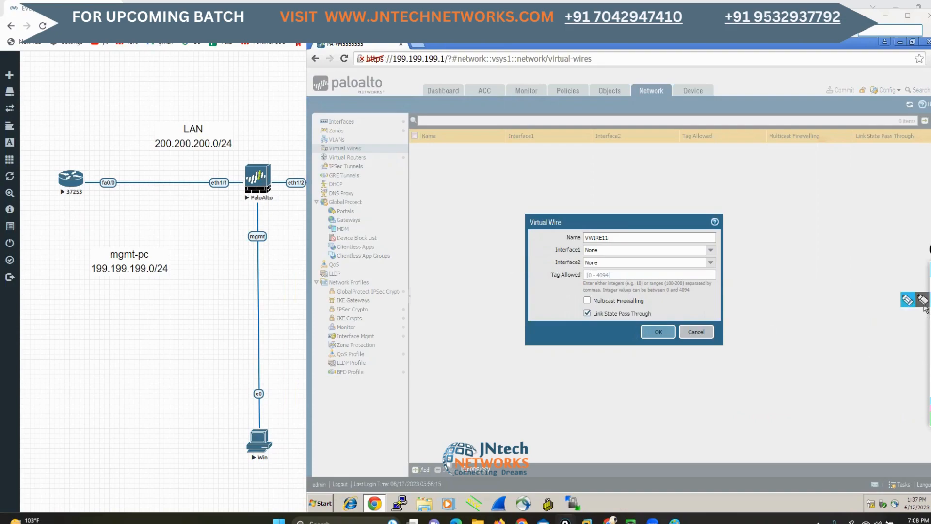
pyautogui.click(930, 285)
pyautogui.click(697, 332)
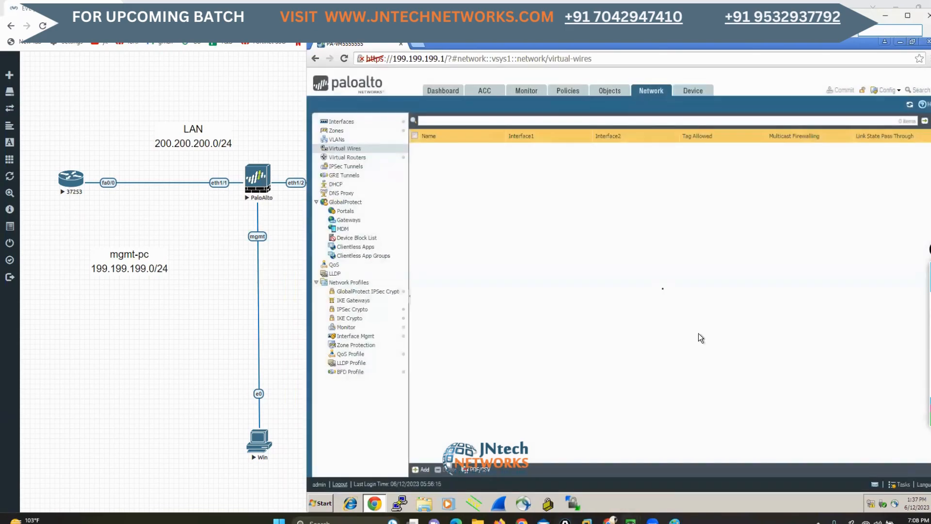
# Set the interface type of ethernet1/1 to Virtual Wire and review its Config and Advanced settings
pyautogui.click(342, 122)
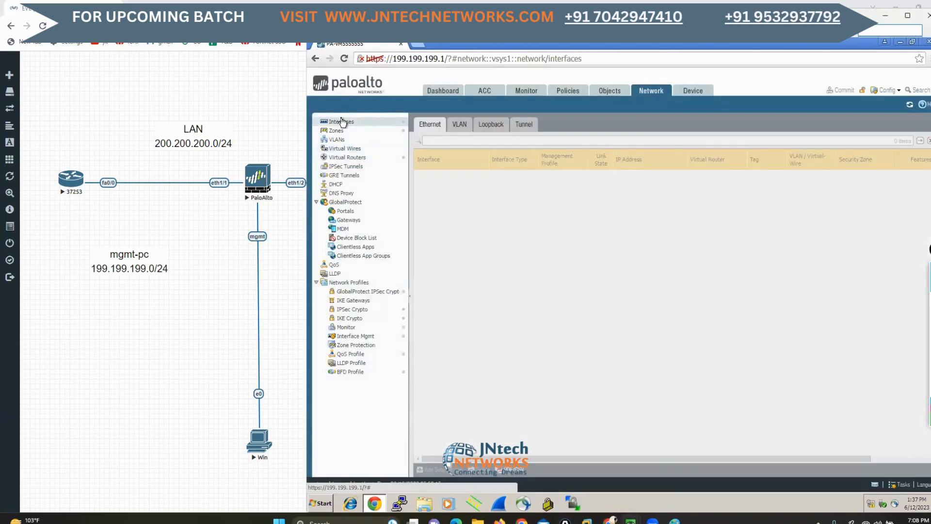
pyautogui.click(447, 178)
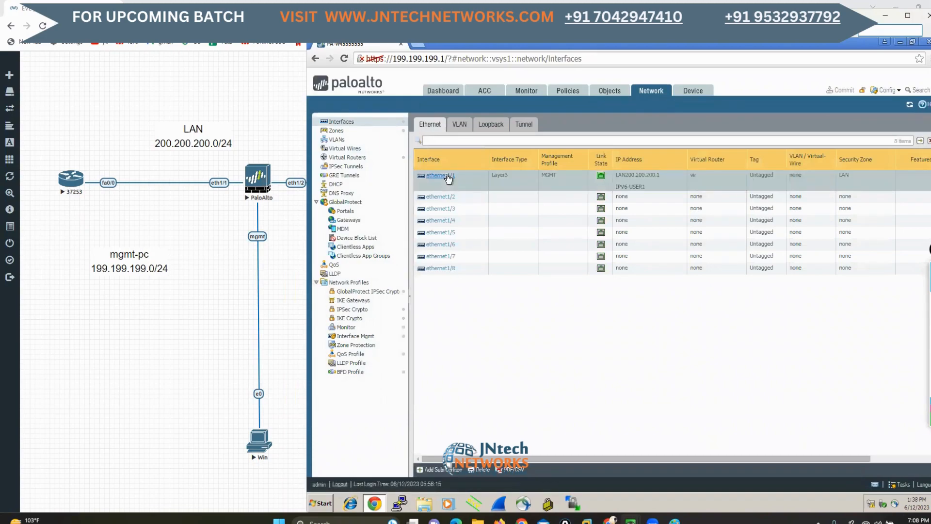
pyautogui.doubleClick(504, 179)
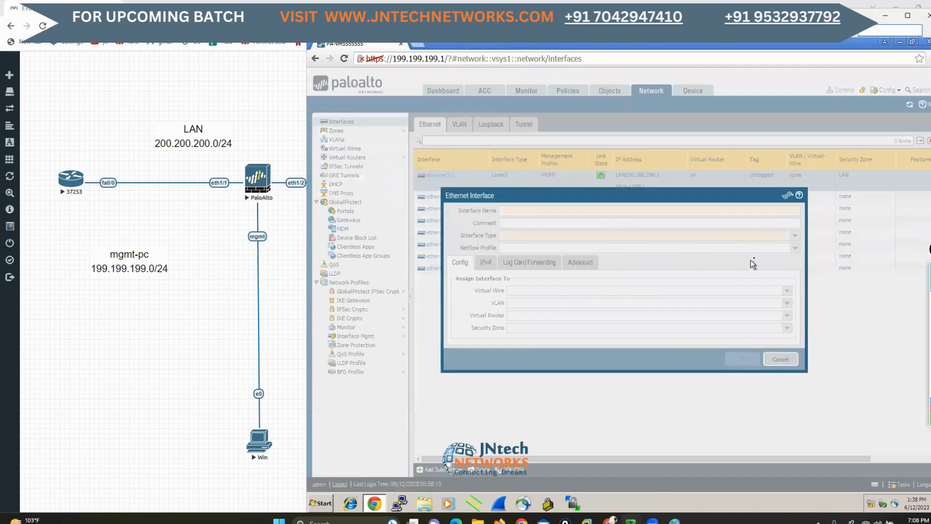
pyautogui.click(793, 237)
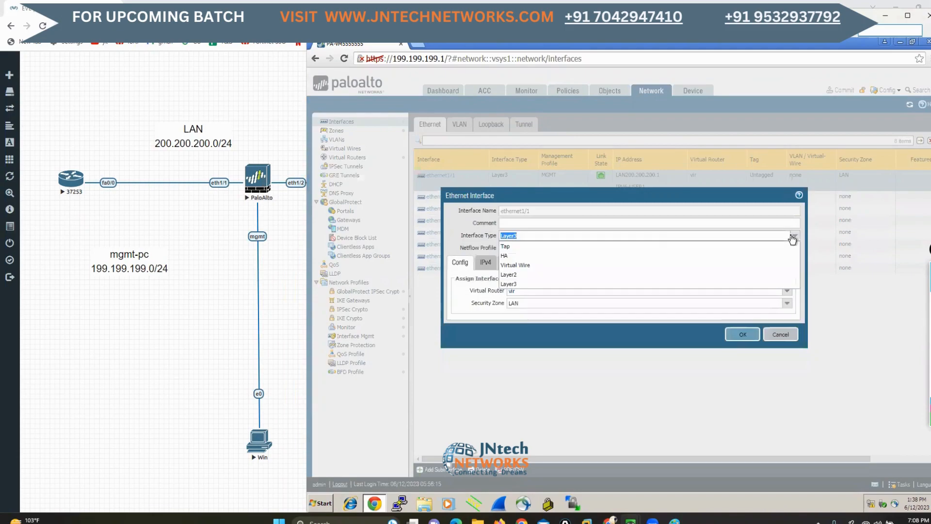
pyautogui.click(523, 265)
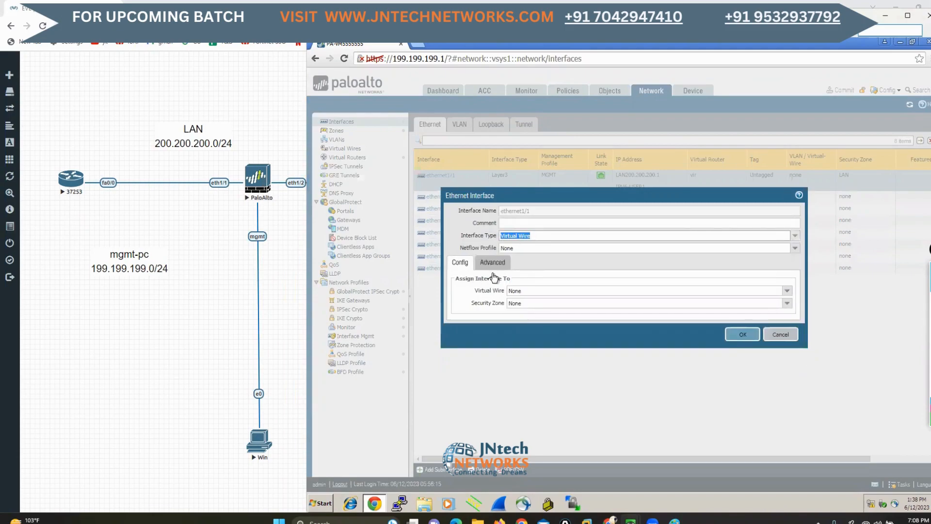
pyautogui.moveTo(456, 279); pyautogui.dragTo(504, 302)
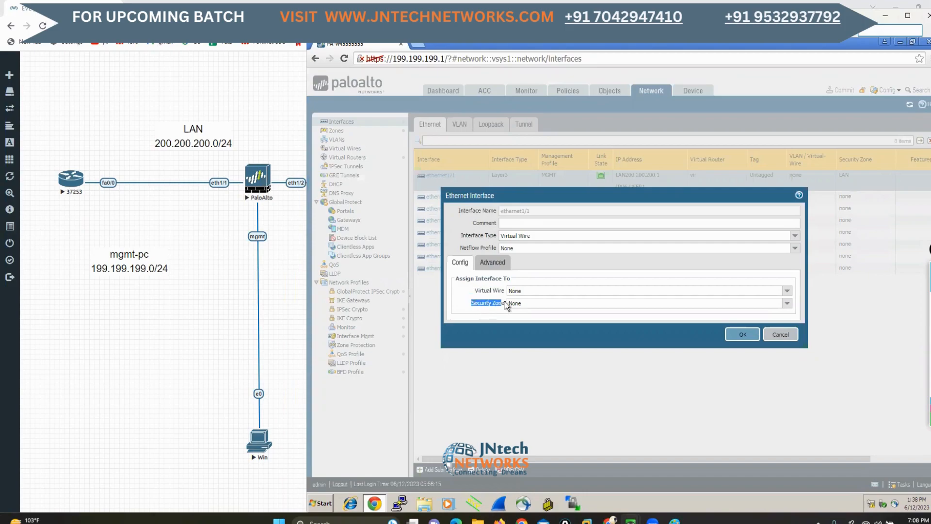
pyautogui.click(497, 265)
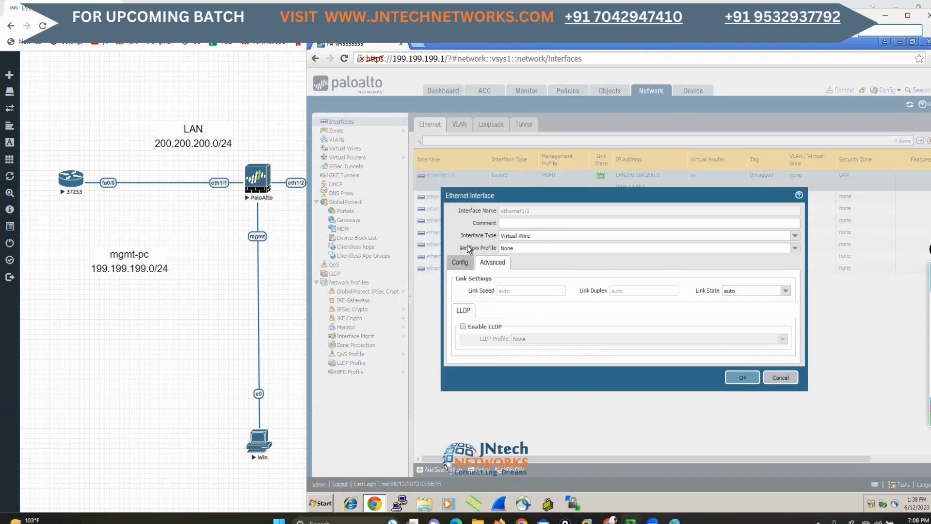
pyautogui.doubleClick(457, 263)
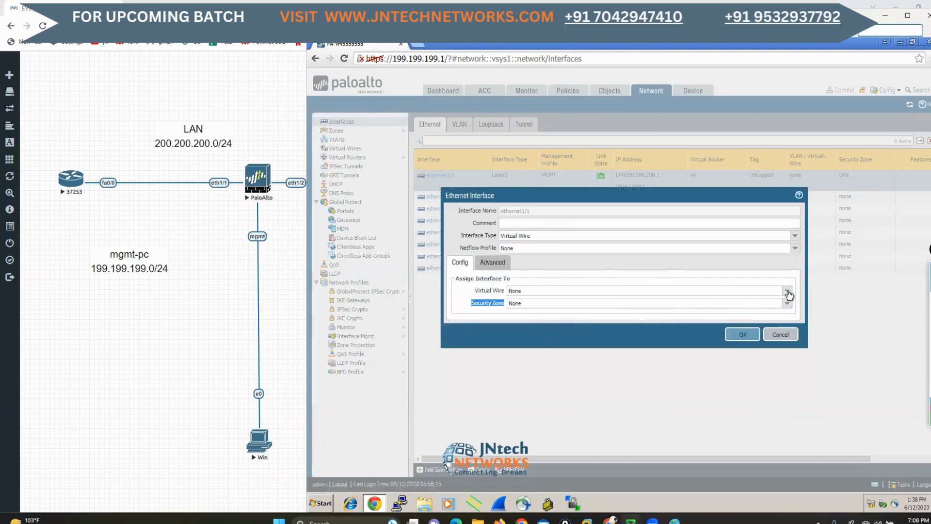
# Create a new virtual wire named VWIRE11 with default options and assign it to ethernet1/1
pyautogui.click(757, 291)
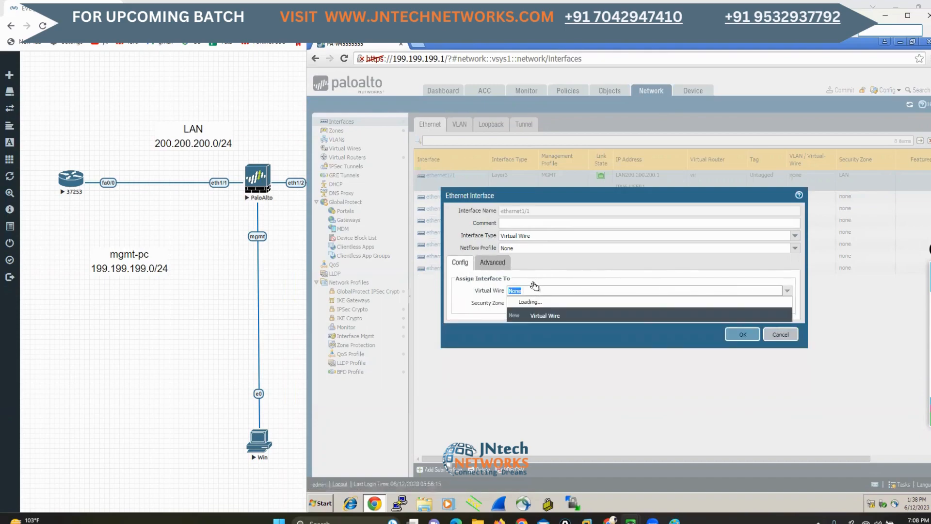
pyautogui.click(540, 315)
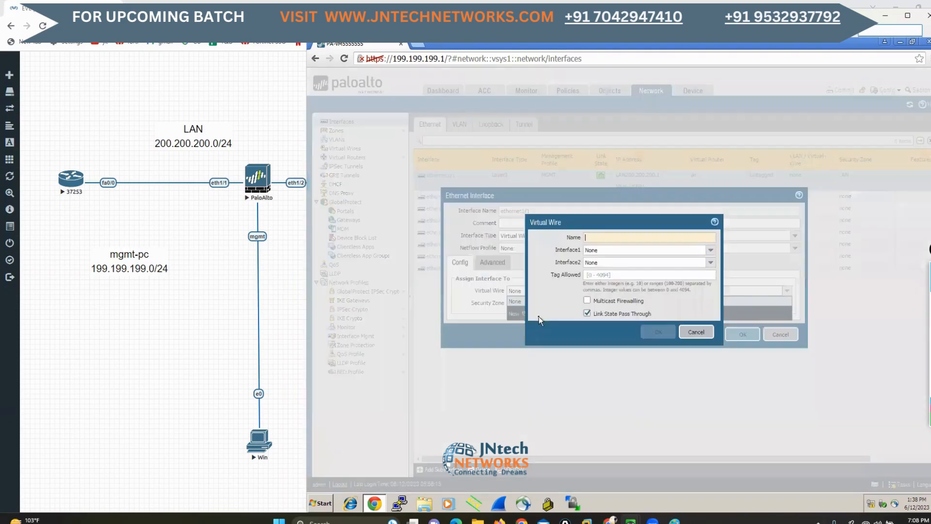
pyautogui.click(605, 237)
pyautogui.write('v')
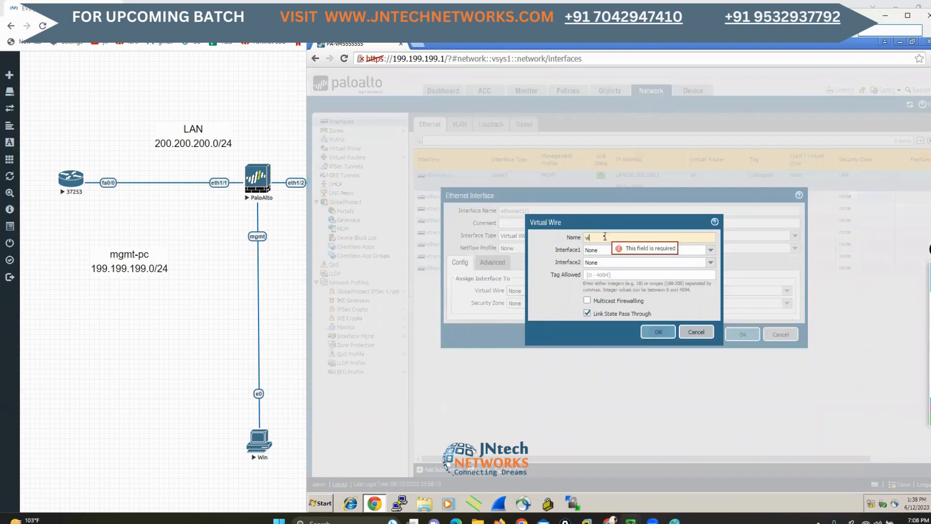
pyautogui.press('BackSpace')
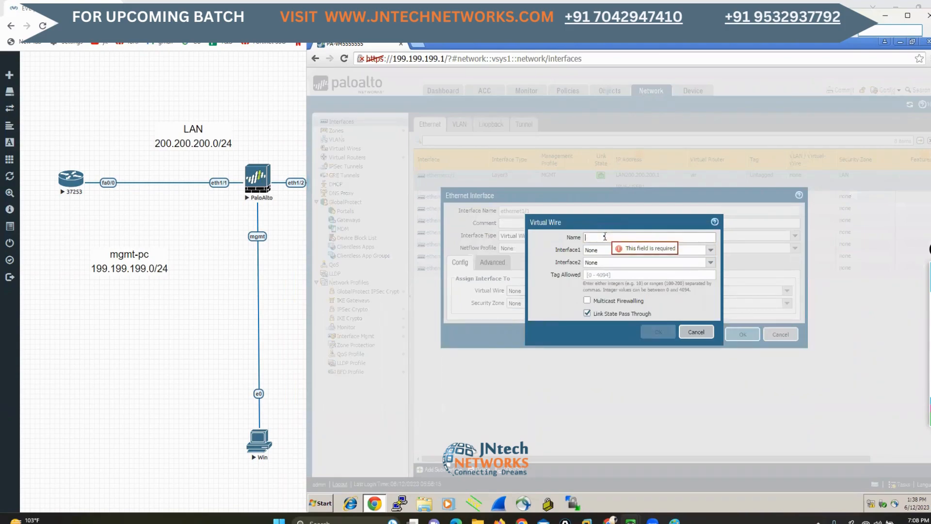
pyautogui.write('VIREW')
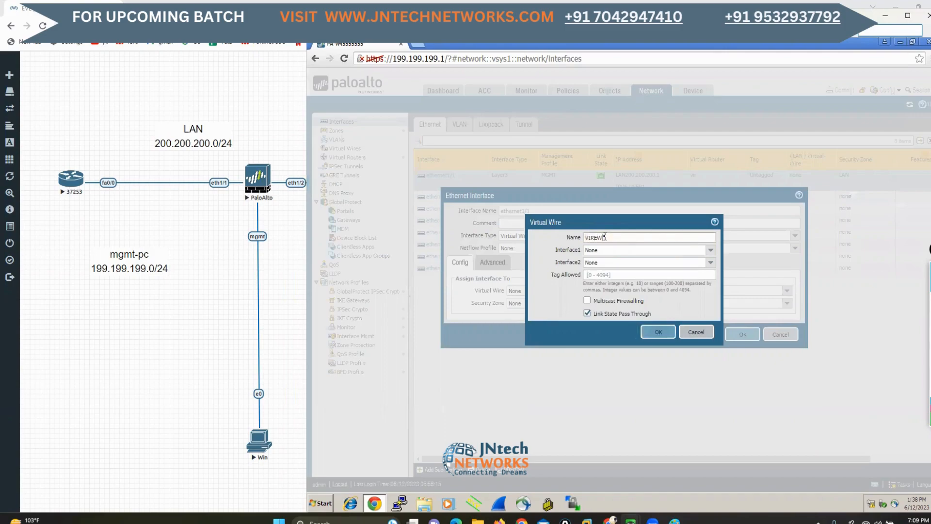
pyautogui.press('BackSpace')
pyautogui.press('BackSpace')
pyautogui.press('BackSpace')
pyautogui.press('BackSpace')
pyautogui.write('WIRE1')
pyautogui.click(651, 332)
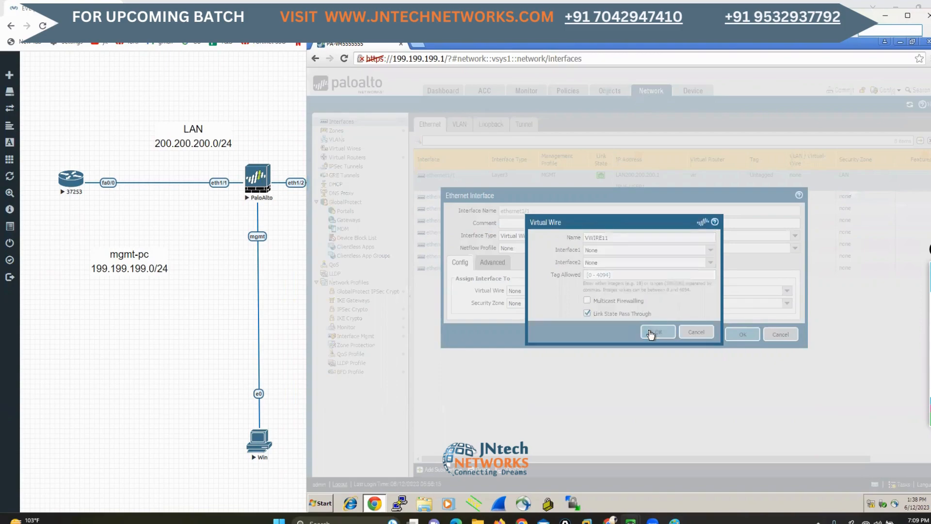
# Try to create a new virtual wire security zone named LAN for ethernet1/1
pyautogui.click(786, 304)
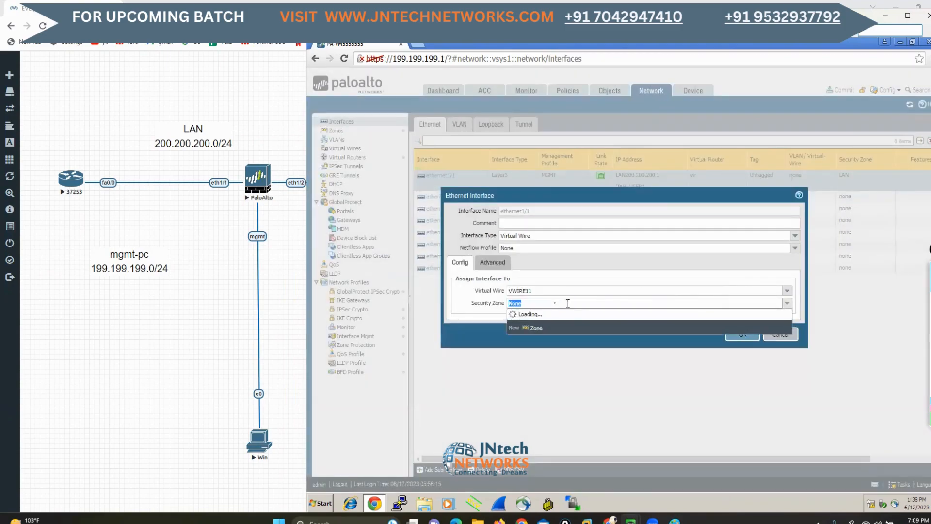
pyautogui.click(538, 328)
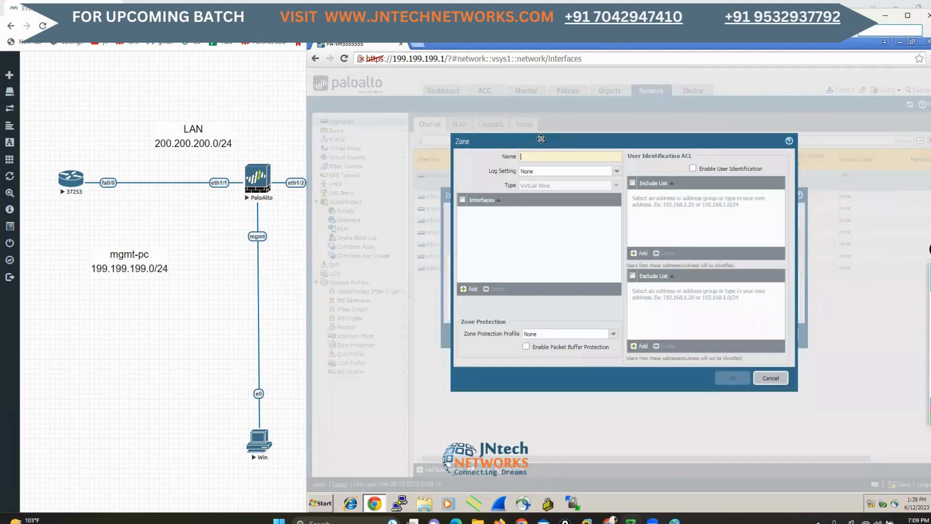
pyautogui.write('LAN')
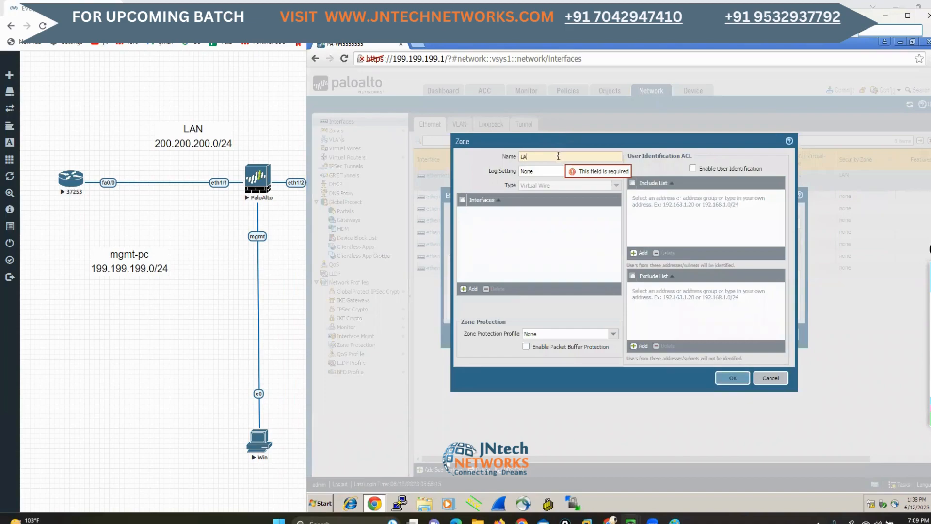
pyautogui.click(727, 380)
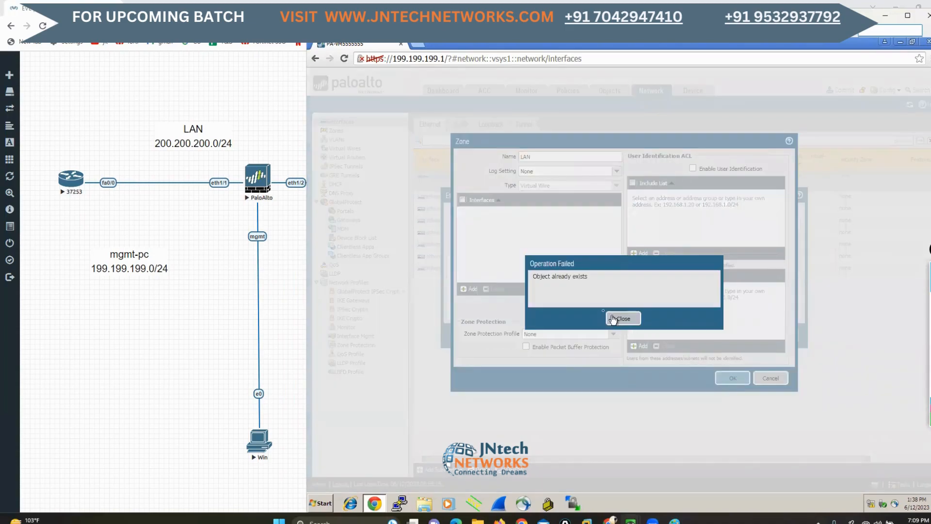
pyautogui.click(623, 318)
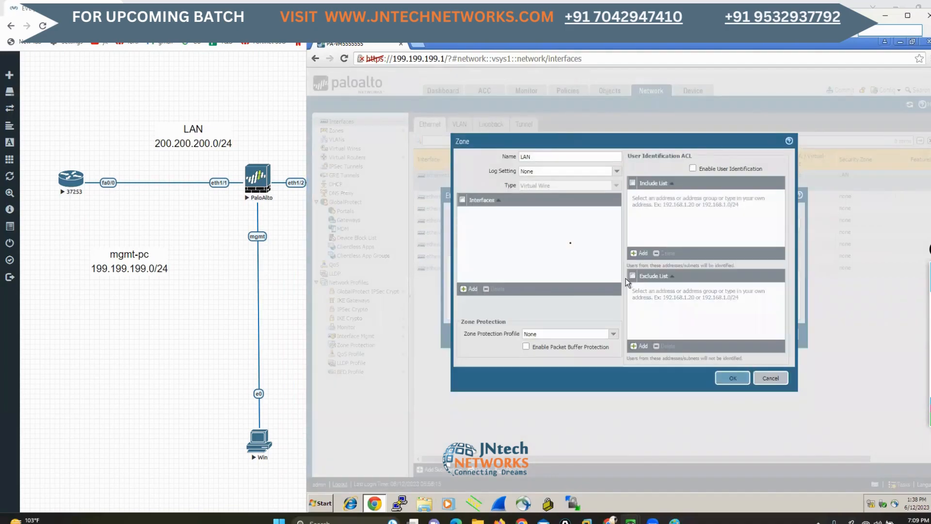
# Create the security zone as LANSUBNET instead and save ethernet1/1, accepting the interface management profile change
pyautogui.click(535, 156)
pyautogui.write('-SUBNET')
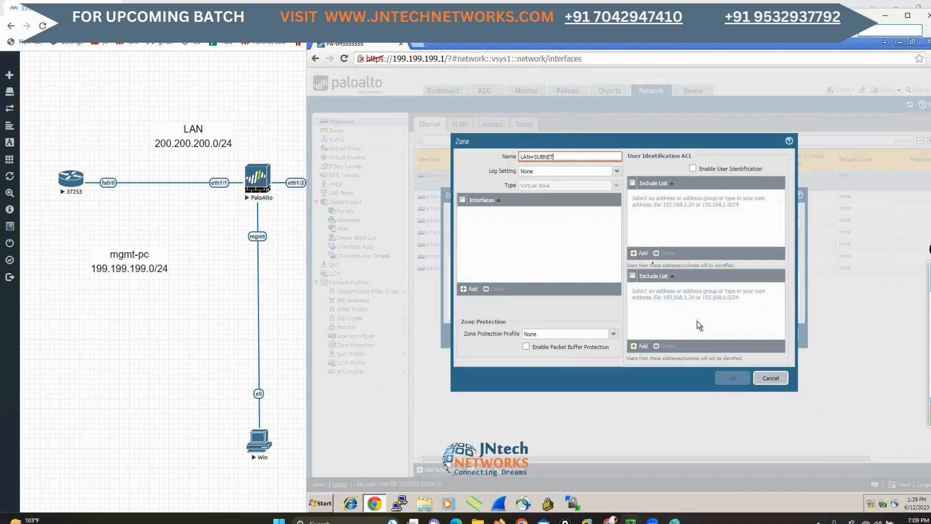
pyautogui.moveTo(570, 160)
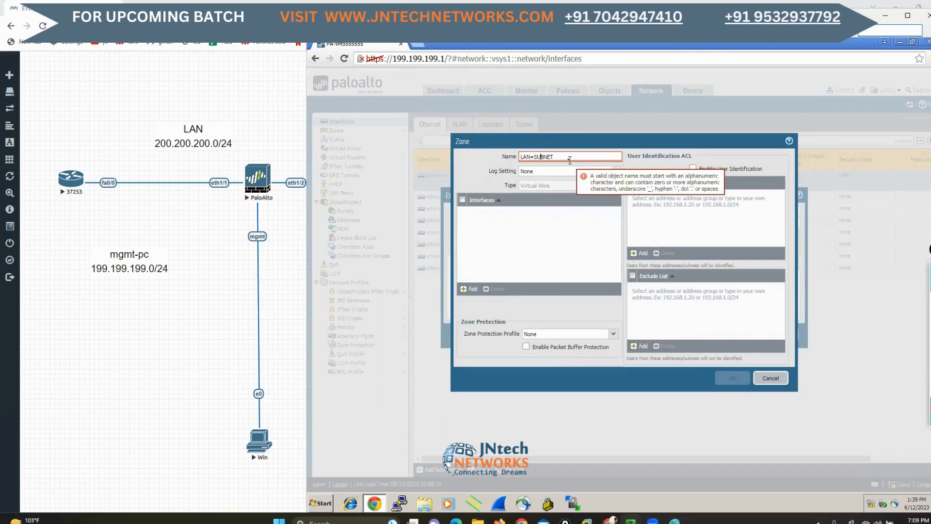
pyautogui.press('BackSpace')
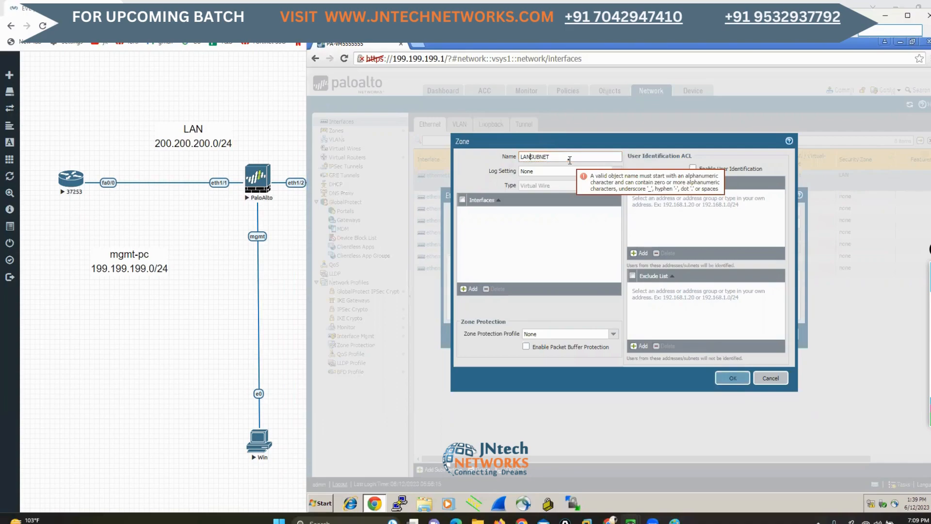
pyautogui.click(729, 379)
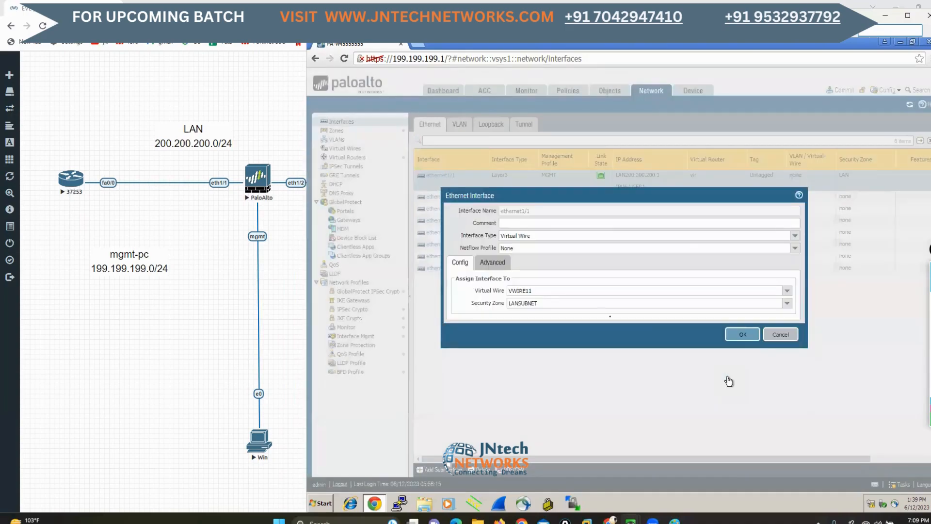
pyautogui.click(735, 335)
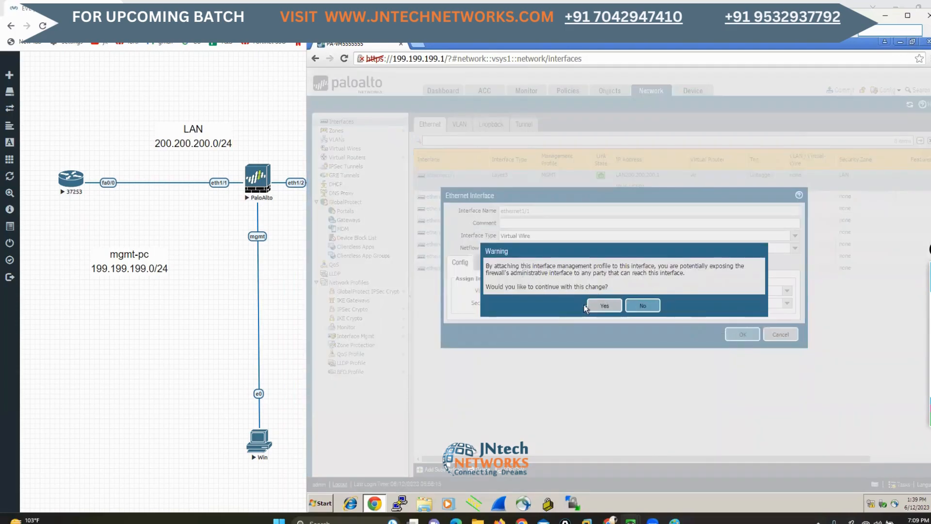
pyautogui.click(612, 306)
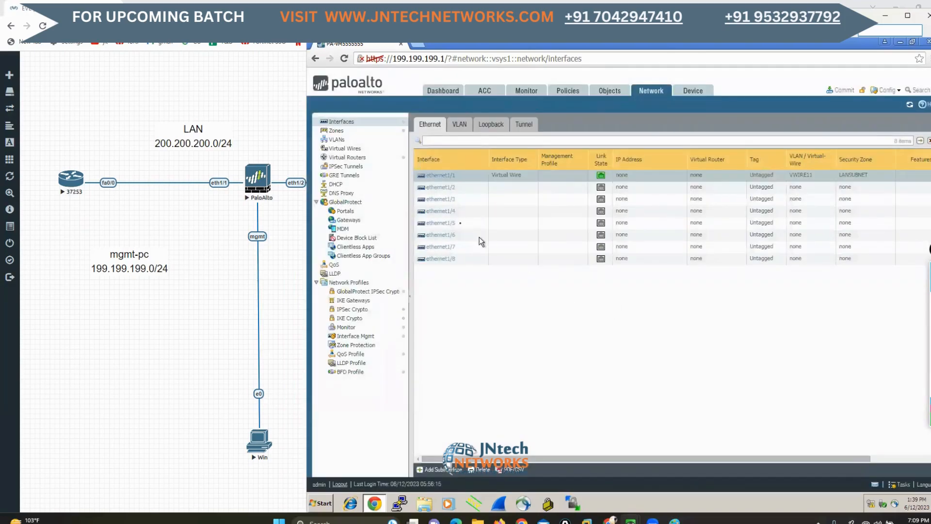
# Set the interface type of ethernet1/2 to Virtual Wire and assign it to the virtual wire VWIRE11
pyautogui.click(438, 189)
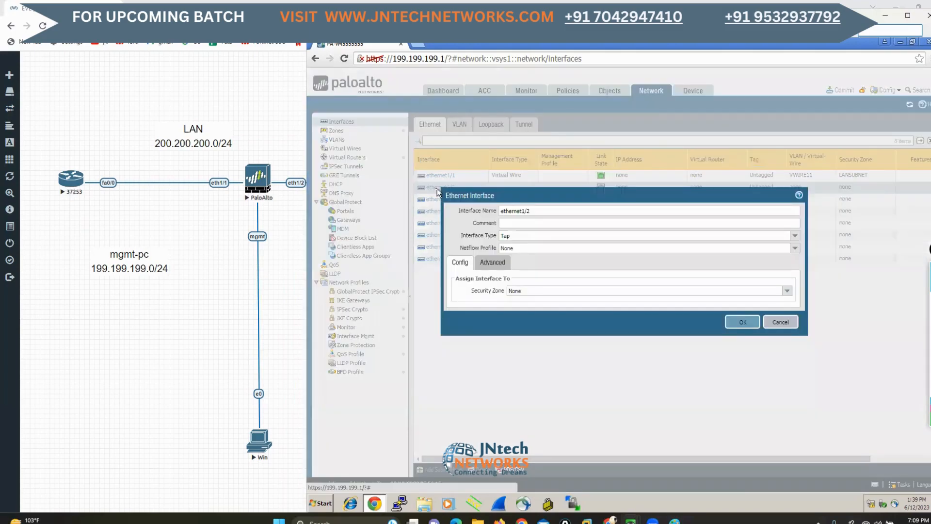
pyautogui.click(795, 235)
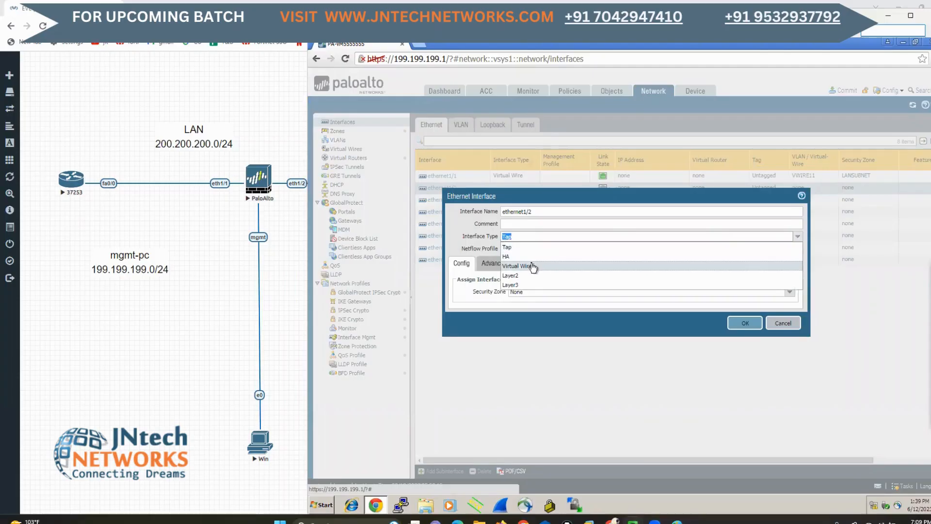
pyautogui.click(533, 268)
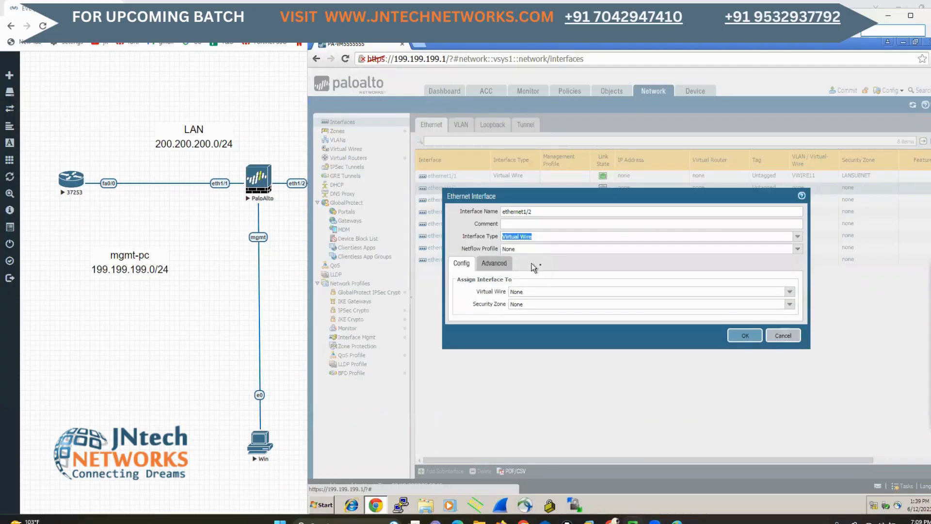
pyautogui.click(789, 292)
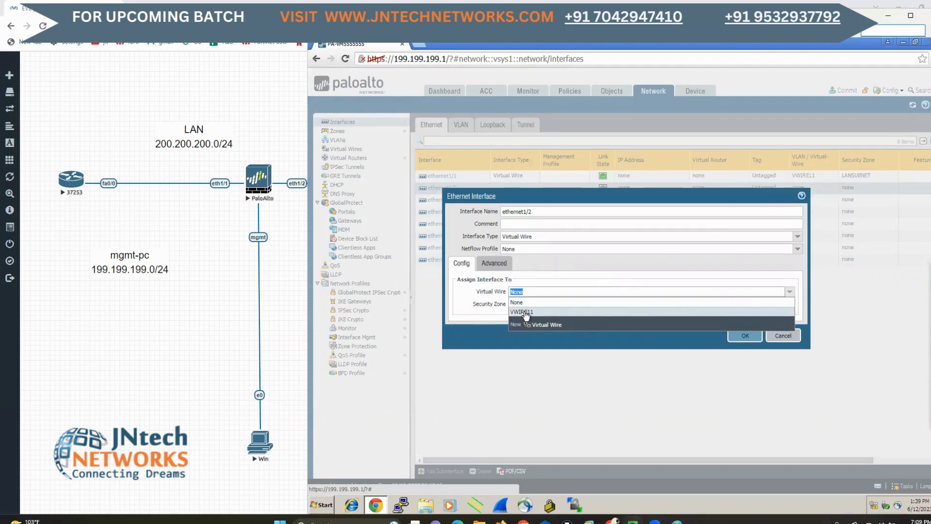
pyautogui.click(526, 313)
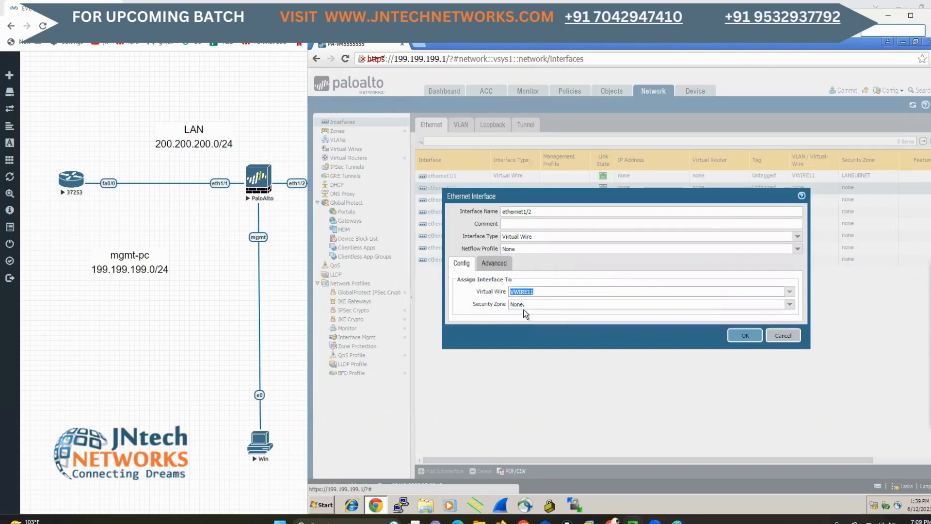
# Create a new security zone named WANNETWORK for ethernet1/2 and save the interface
pyautogui.click(721, 304)
pyautogui.click(537, 337)
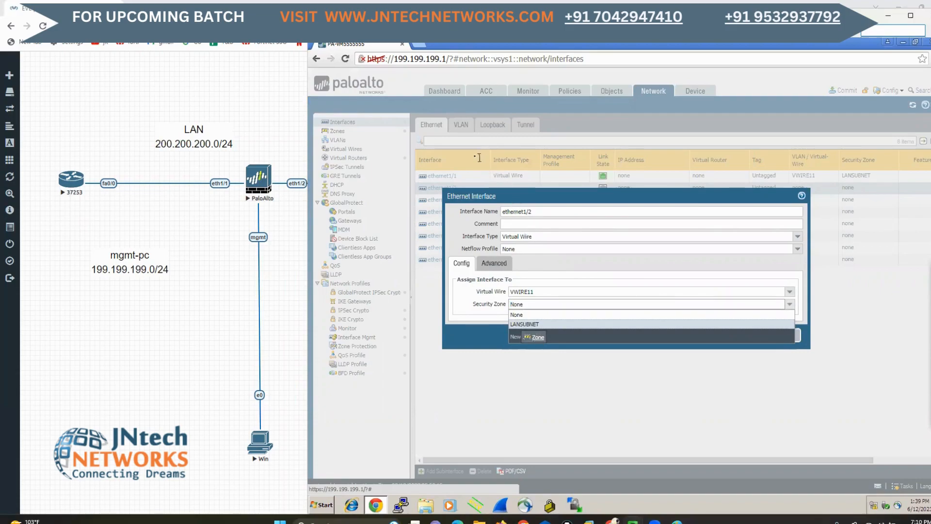
pyautogui.click(539, 156)
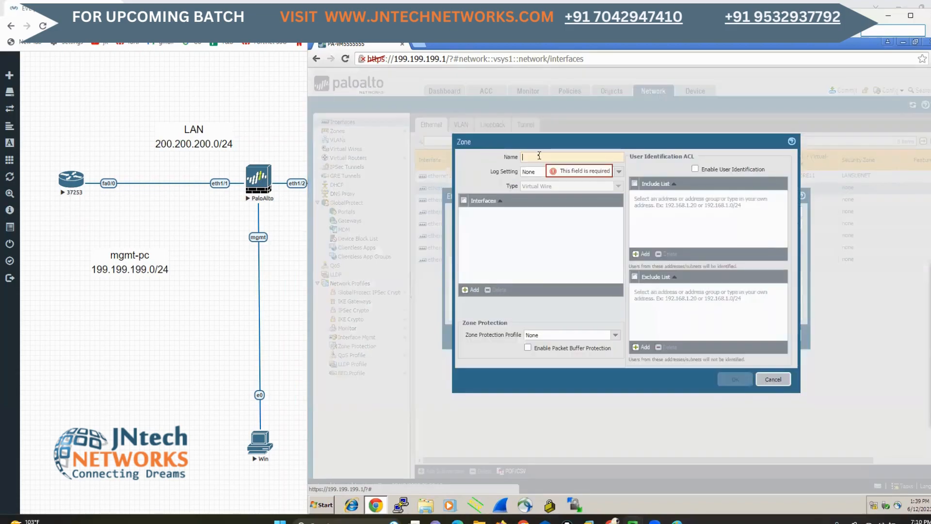
pyautogui.write('WAN-Z')
pyautogui.press('BackSpace')
pyautogui.press('BackSpace')
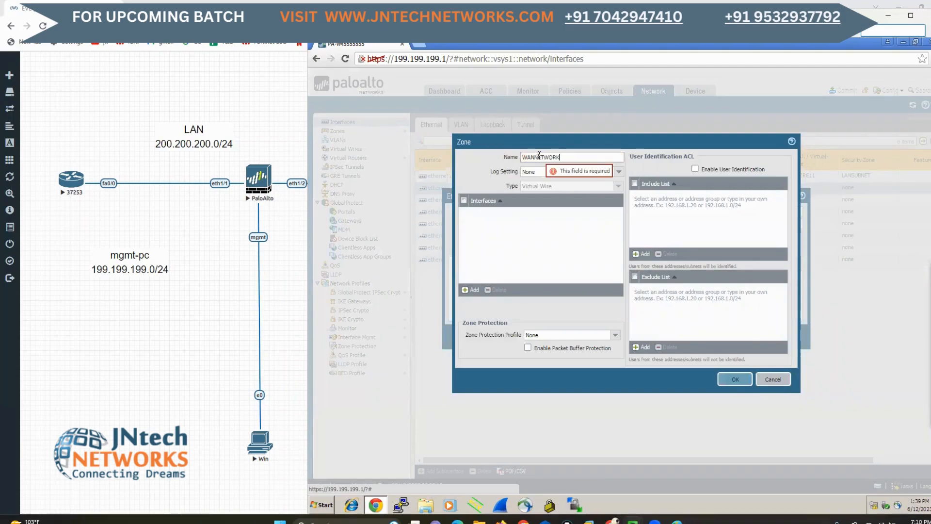
pyautogui.click(734, 379)
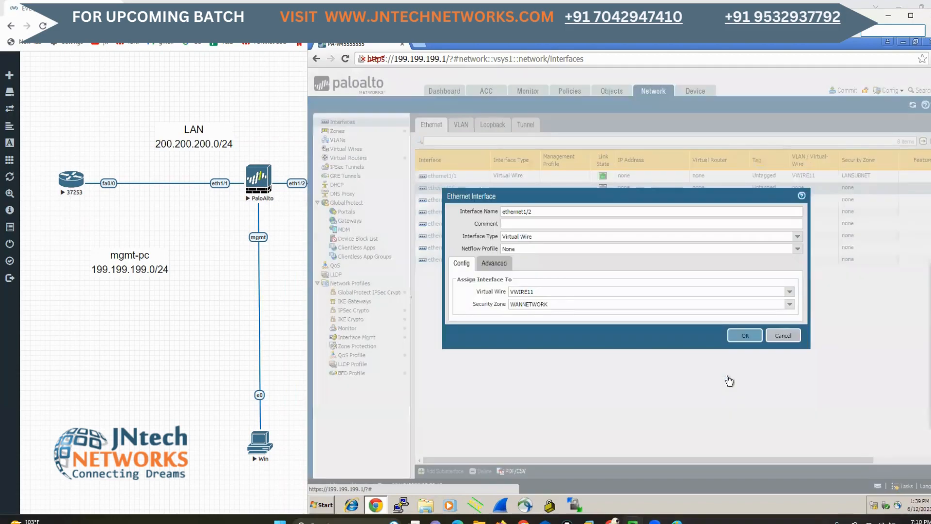
pyautogui.click(745, 336)
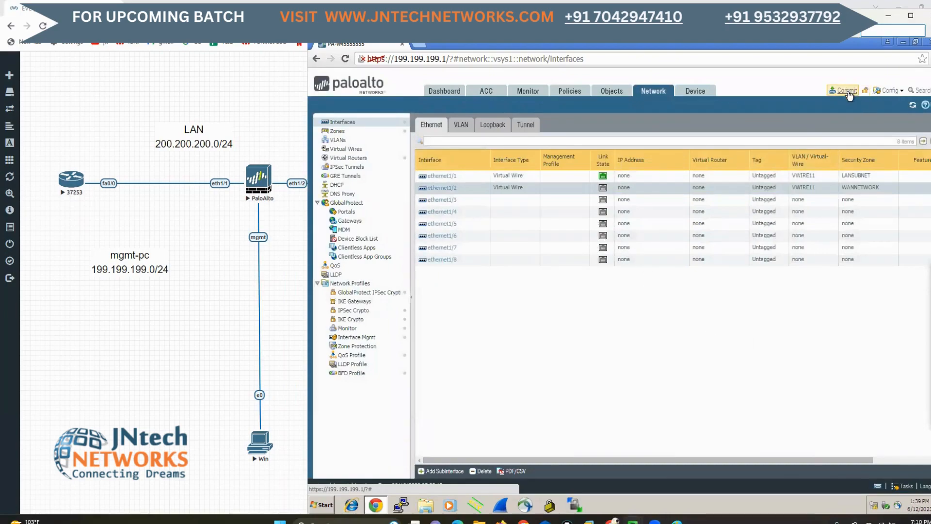
# Commit the admin account's changes on the firewall and return to the EVE-NG topology
pyautogui.click(846, 91)
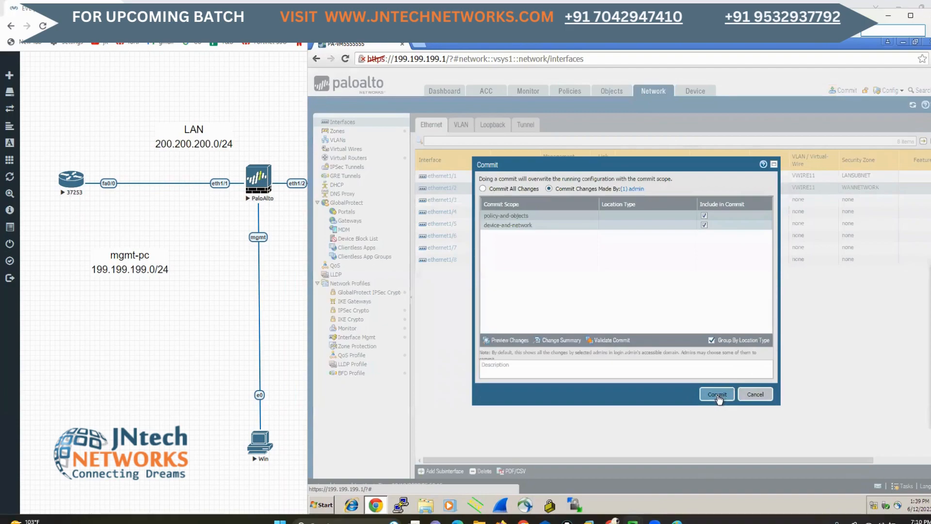
pyautogui.click(719, 397)
pyautogui.click(202, 318)
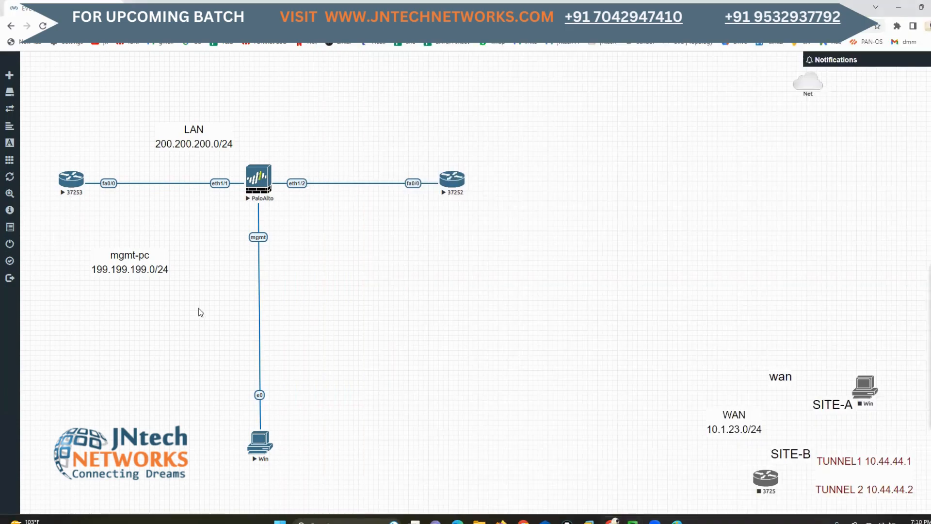
# Open the console of router 37253, move its window clear of the router and realign the router node with PaloAlto
pyautogui.click(82, 180)
pyautogui.click(467, 94)
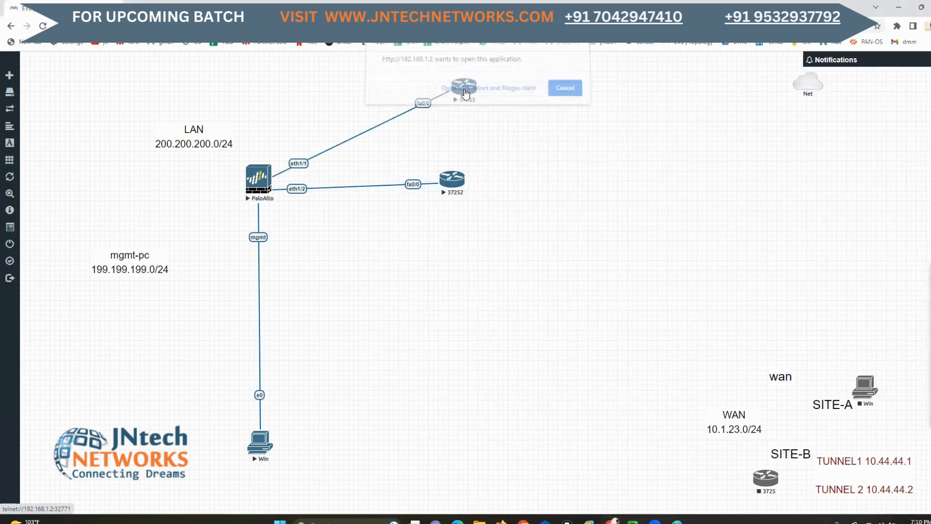
pyautogui.moveTo(33, 203); pyautogui.dragTo(45, 213)
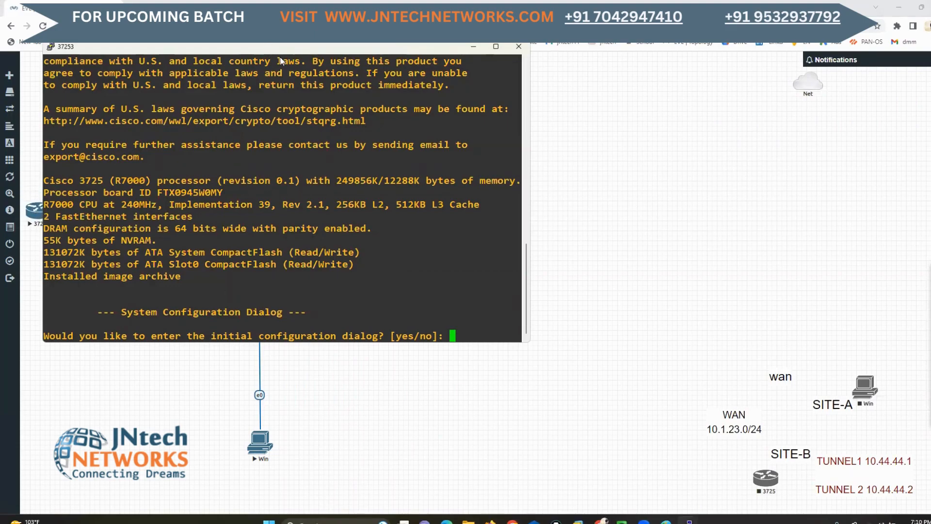
pyautogui.moveTo(269, 49); pyautogui.dragTo(534, 183)
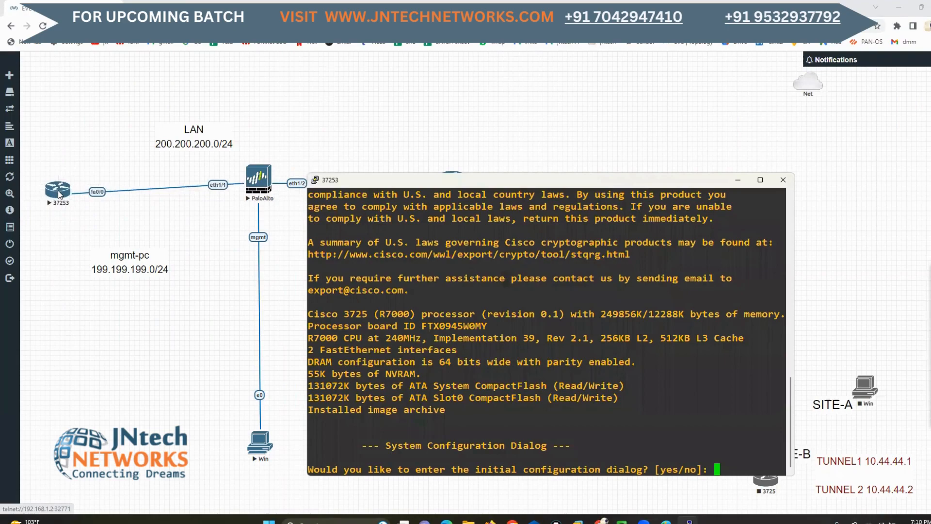
pyautogui.click(57, 188)
pyautogui.click(689, 522)
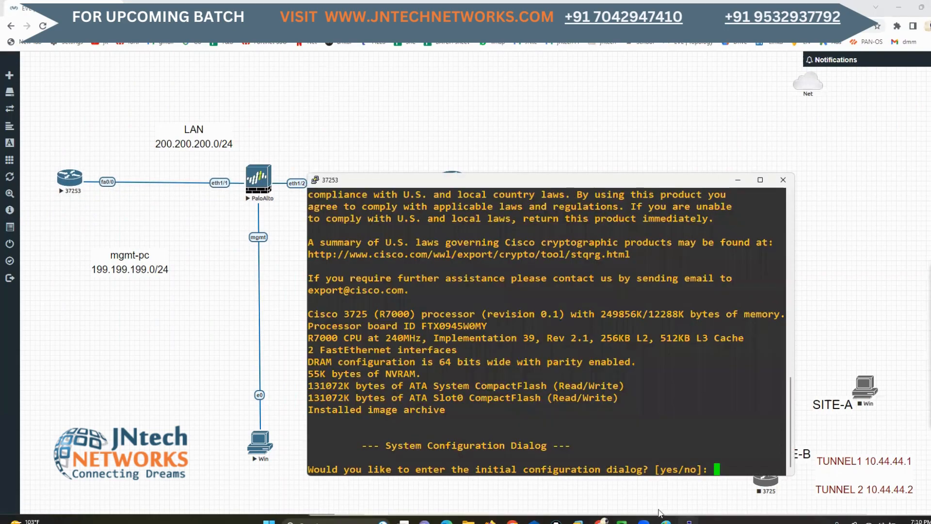
# Decline the initial configuration dialog on router 37253 with no, and move its console window below the routers and widen it
pyautogui.write('no')
pyautogui.press('Return')
pyautogui.moveTo(537, 180); pyautogui.dragTo(538, 215)
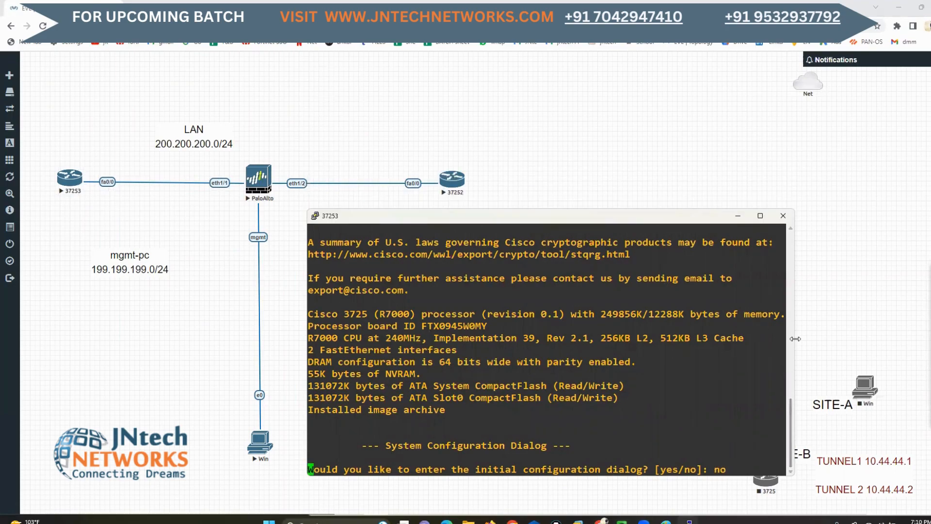
pyautogui.moveTo(794, 341); pyautogui.dragTo(878, 341)
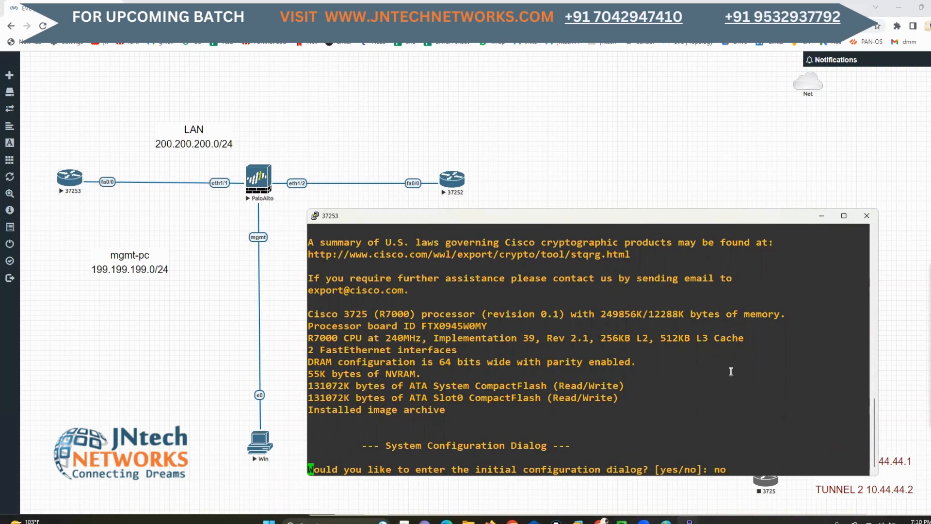
# Start the command session on router 37253 and enter privileged mode with enable
pyautogui.click(298, 1)
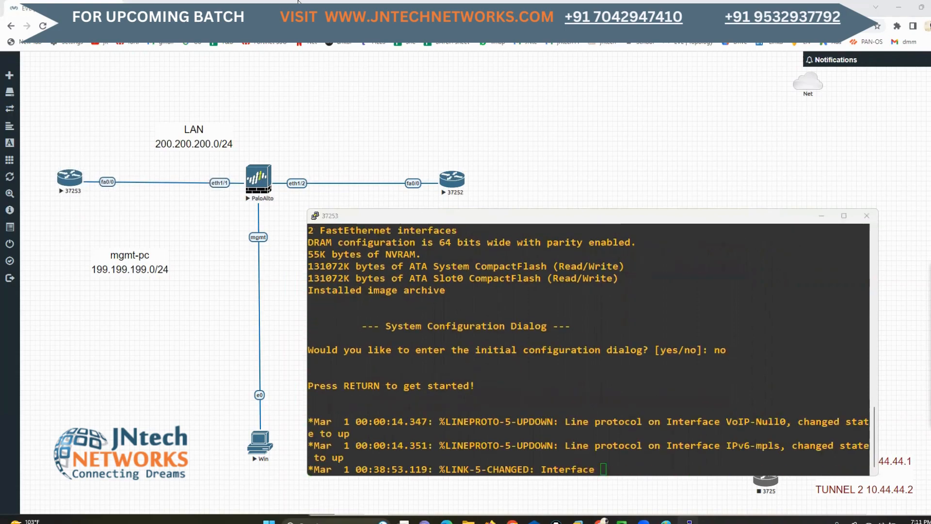
pyautogui.press('Return')
pyautogui.press('Return')
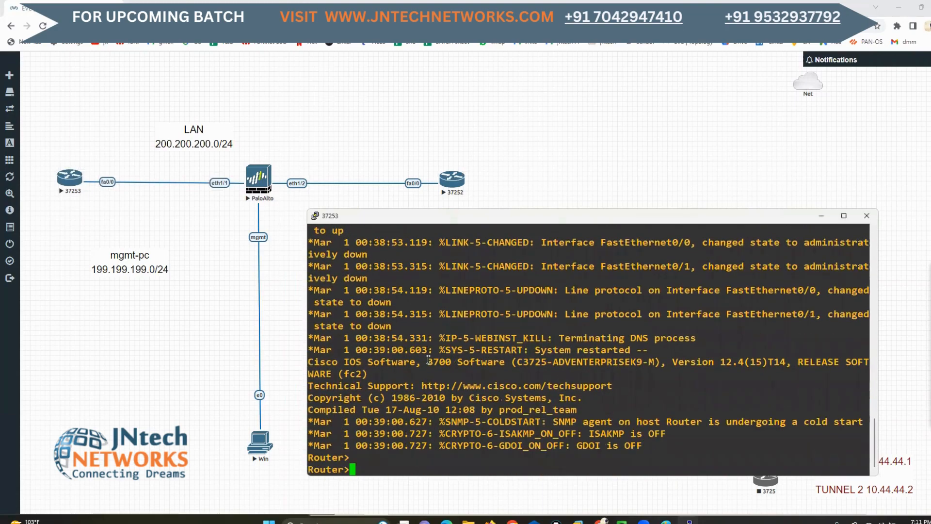
pyautogui.write('en')
pyautogui.press('Tab')
pyautogui.press('Return')
pyautogui.press('Return')
# In configuration mode, assign IP address 200.200.200.10 with mask 255.255.255.0 to fastEthernet 0/0 on router 37253
pyautogui.write('conf t in')
pyautogui.press('Tab')
pyautogui.write('fa')
pyautogui.press('Tab')
pyautogui.write('0/')
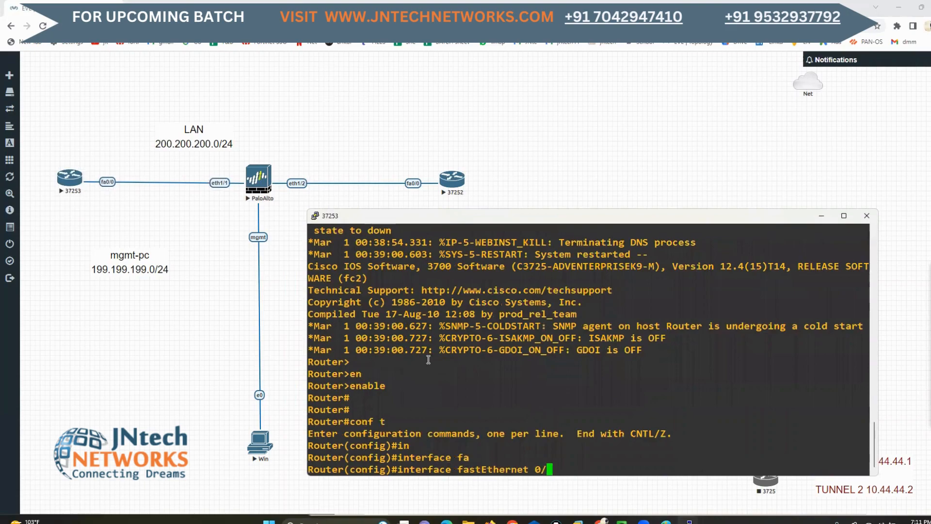
pyautogui.write('0')
pyautogui.press('Return')
pyautogui.write('ip add')
pyautogui.press('Tab')
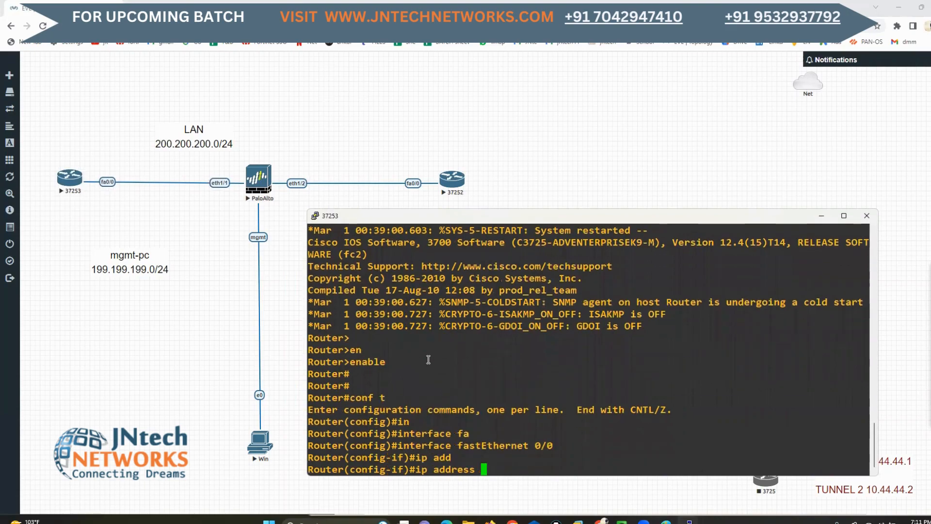
pyautogui.write('200.200.200.10 255')
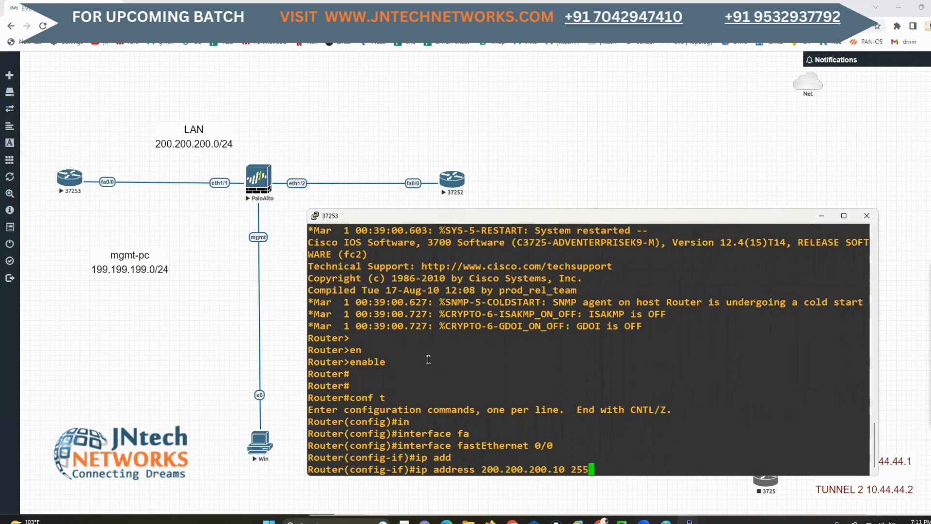
pyautogui.write('.255.255.0')
pyautogui.press('Return')
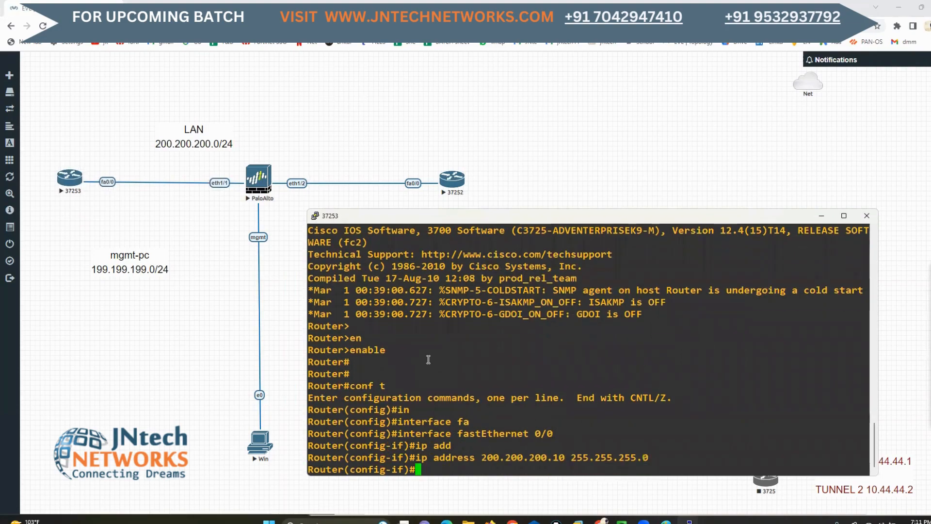
# Enable fastEthernet 0/0 on router 37253 with no sh and exit interface configuration
pyautogui.write('no sh')
pyautogui.press('Return')
pyautogui.write('ex')
pyautogui.press('Return')
pyautogui.press('Return')
# Set the hostname of router 37253 to LANPC and leave configuration mode
pyautogui.write('ho')
pyautogui.press('Tab')
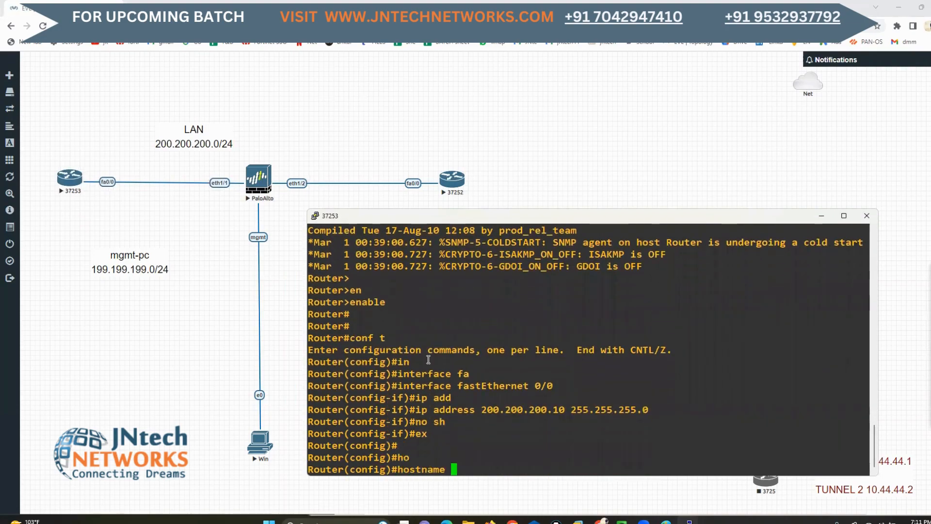
pyautogui.write('LANPC')
pyautogui.press('Return')
pyautogui.press('Return')
pyautogui.press('Return')
pyautogui.press('Return')
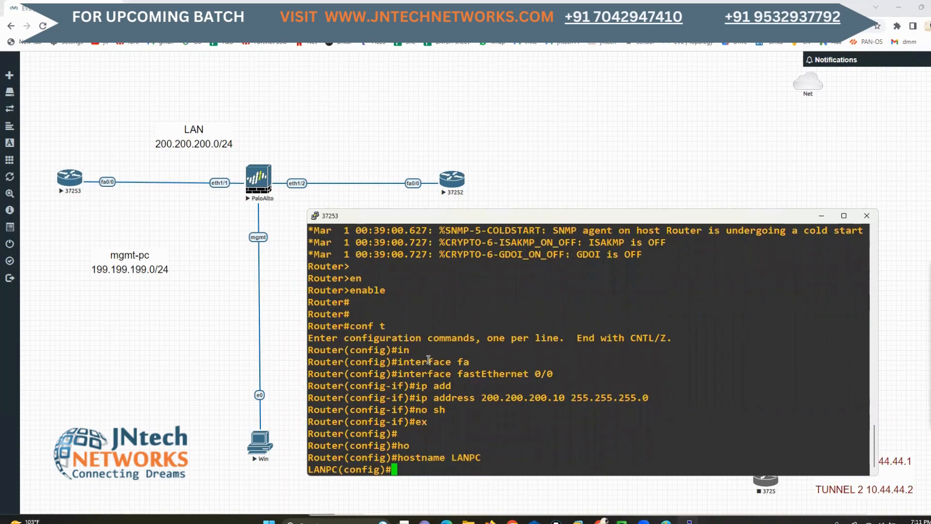
pyautogui.press('Return')
pyautogui.press('Return')
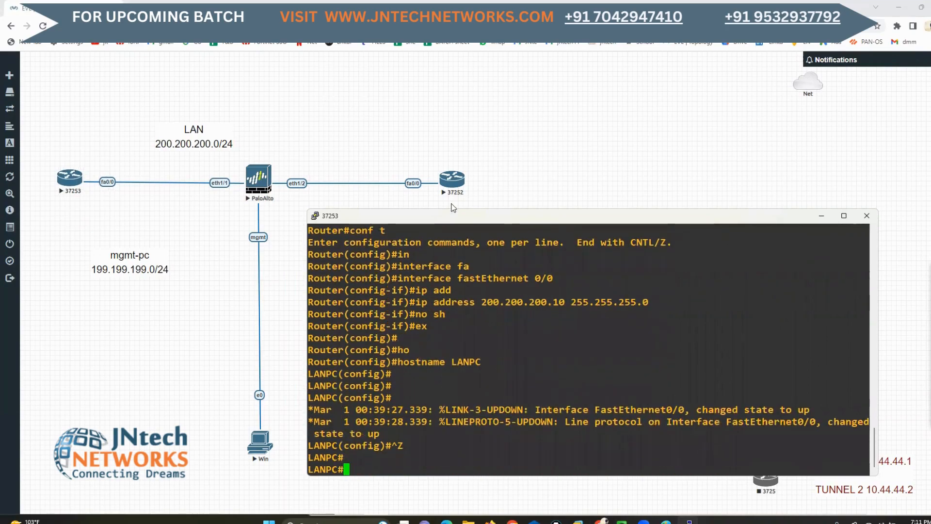
pyautogui.press('Return')
# Open the console of router 37252, decline its initial configuration dialog with NO, and place the widened window below the routers
pyautogui.click(458, 186)
pyautogui.click(486, 92)
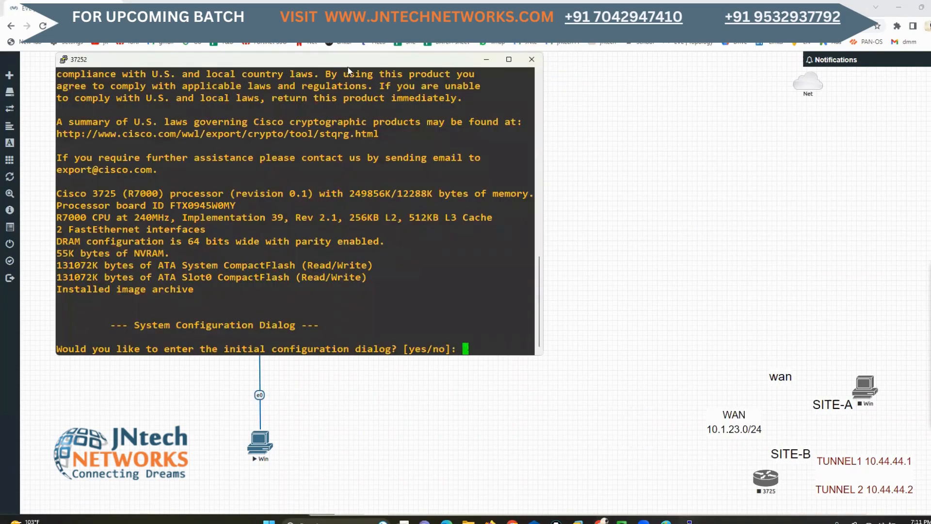
pyautogui.moveTo(349, 68); pyautogui.dragTo(597, 197)
pyautogui.write('NO')
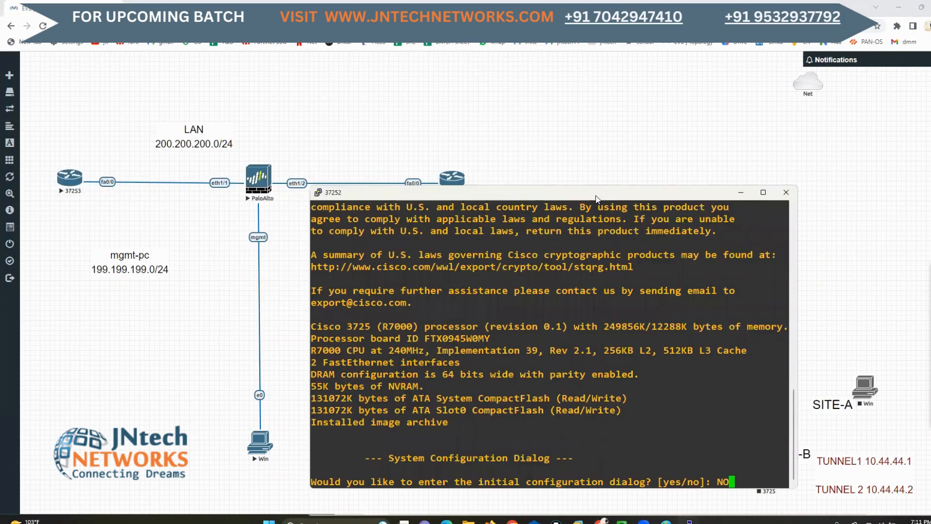
pyautogui.press('Return')
pyautogui.moveTo(571, 187); pyautogui.dragTo(571, 210)
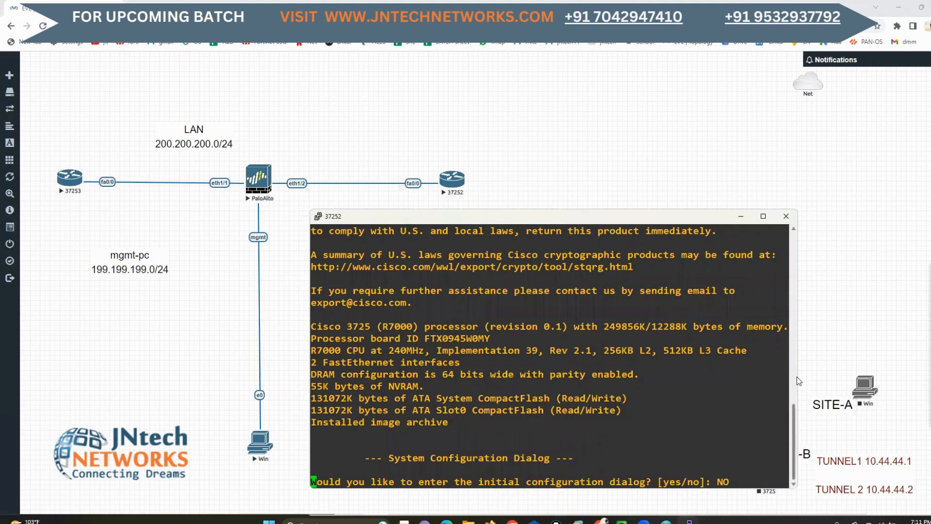
pyautogui.moveTo(800, 377); pyautogui.dragTo(852, 377)
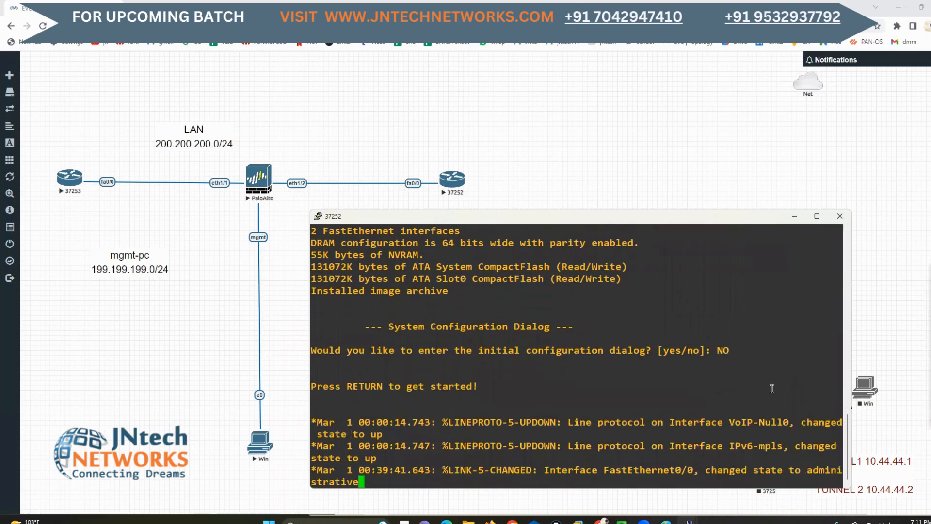
# Start the command session on router 37252 and enter privileged mode with enable
pyautogui.press('Return')
pyautogui.press('Return')
pyautogui.press('Return')
pyautogui.press('Return')
pyautogui.press('Return')
pyautogui.write('ENA')
pyautogui.press('Tab')
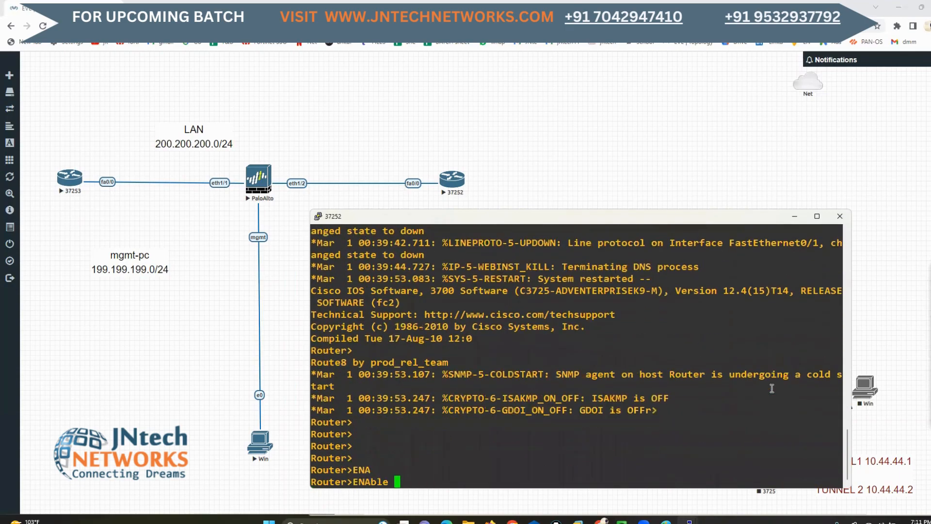
pyautogui.press('Return')
pyautogui.press('Return')
# Enter configuration mode on router 37252 and set its hostname to gw
pyautogui.write('CONF T')
pyautogui.press('Return')
pyautogui.write('HO')
pyautogui.press('Tab')
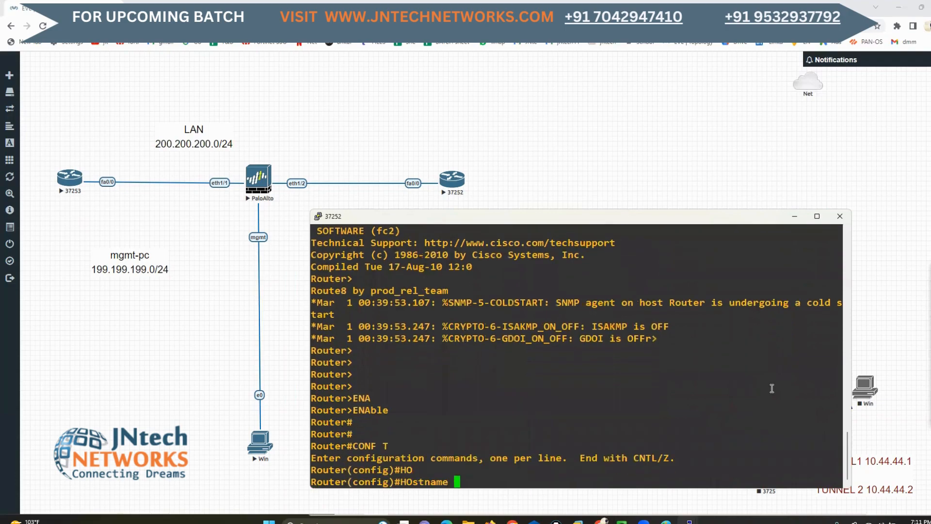
pyautogui.write('gw')
pyautogui.press('Return')
pyautogui.press('Return')
# Assign IP address 200.200.200.1 with mask 255.255.255.0 to fastEthernet 0/0 on the gw router
pyautogui.write('in')
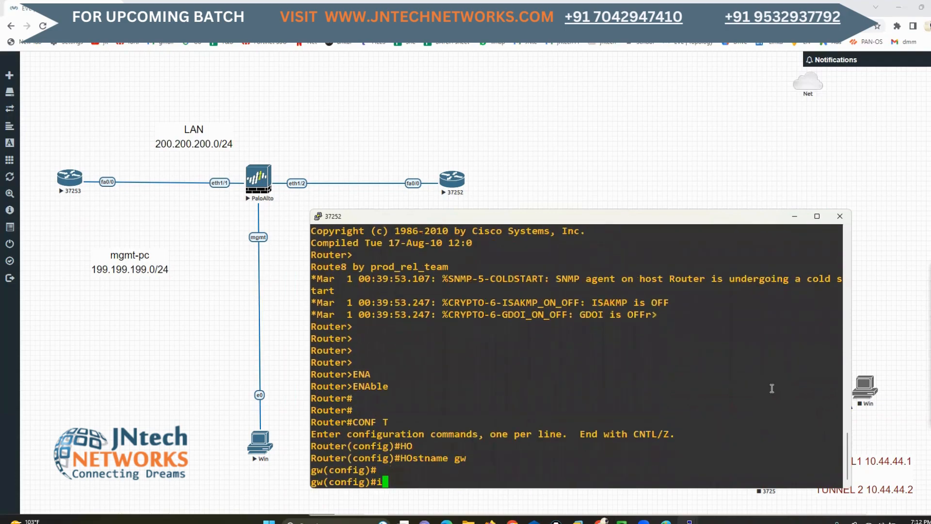
pyautogui.press('Tab')
pyautogui.write('fa')
pyautogui.press('Tab')
pyautogui.write('0/0')
pyautogui.press('Return')
pyautogui.write('ip add')
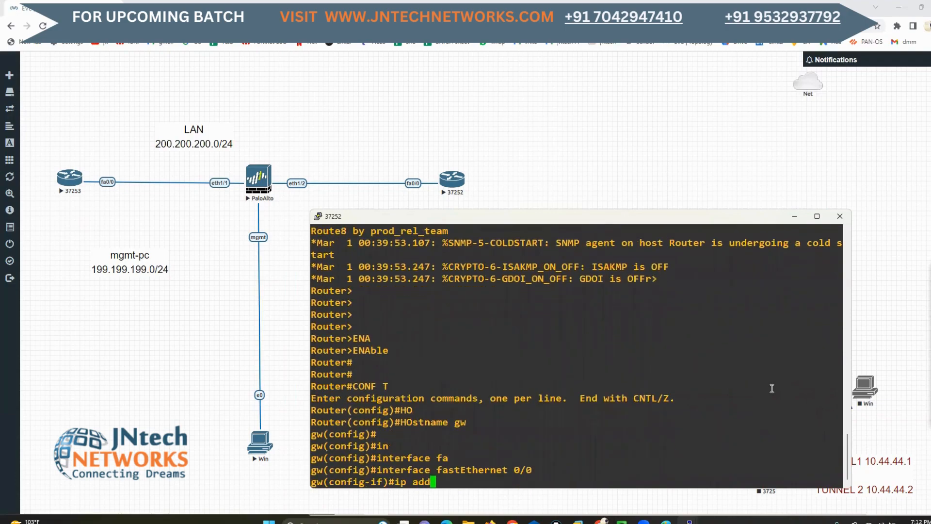
pyautogui.press('Tab')
pyautogui.write('200.200.200')
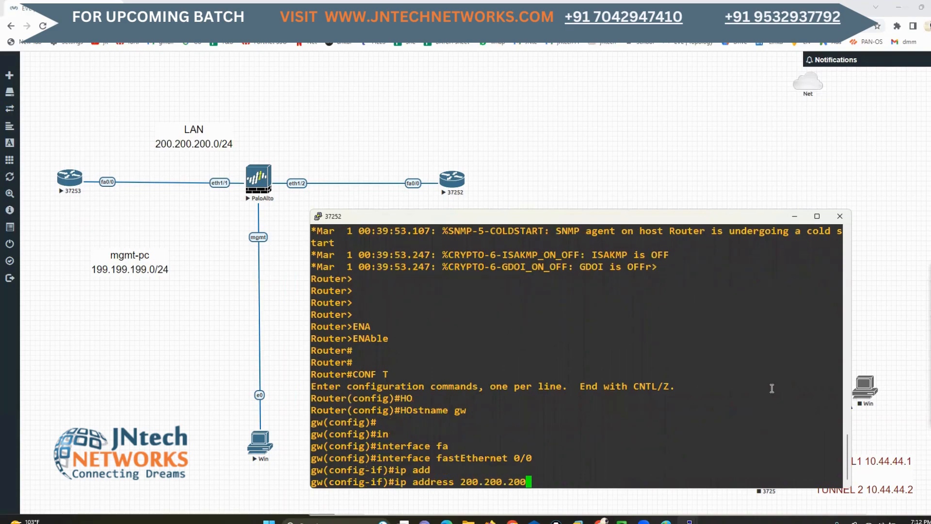
pyautogui.write('.1 255.255.255.')
pyautogui.write('0')
pyautogui.press('Return')
# Enable fastEthernet 0/0 on the gw router with no sh and return to privileged mode
pyautogui.write('no sh')
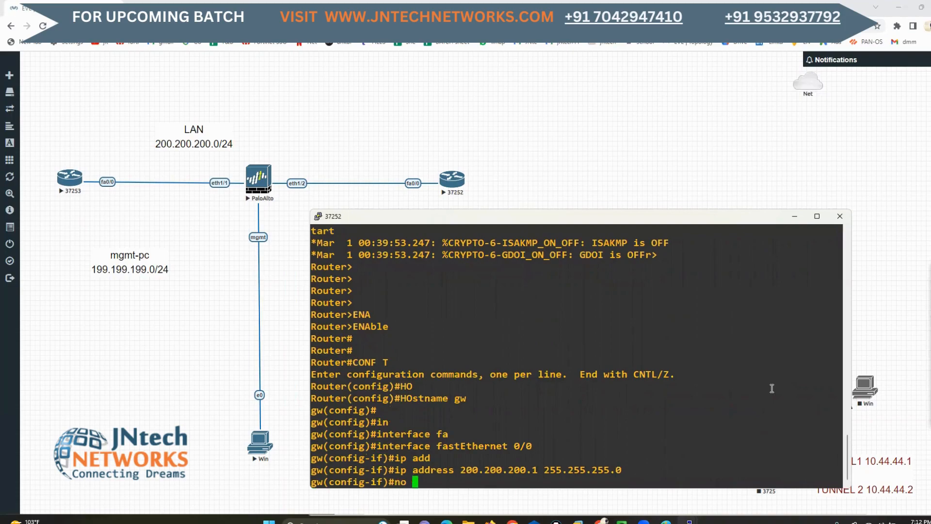
pyautogui.press('Return')
pyautogui.write('ex')
pyautogui.press('Return')
pyautogui.press('Return')
pyautogui.hotkey('ctrl', 'z')
pyautogui.press('Return')
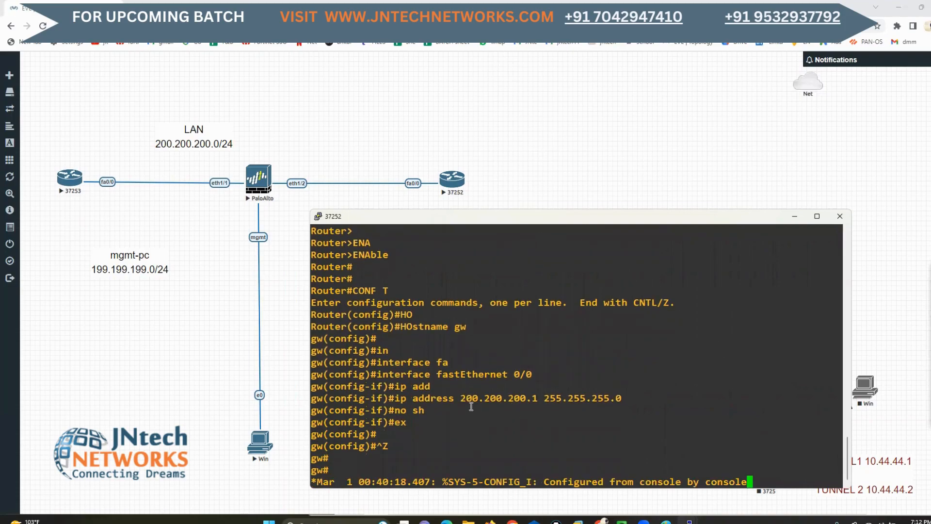
# Bring the LANPC console to the front, shift it partly off the gw console, and get a fresh prompt
pyautogui.moveTo(455, 363); pyautogui.dragTo(554, 362)
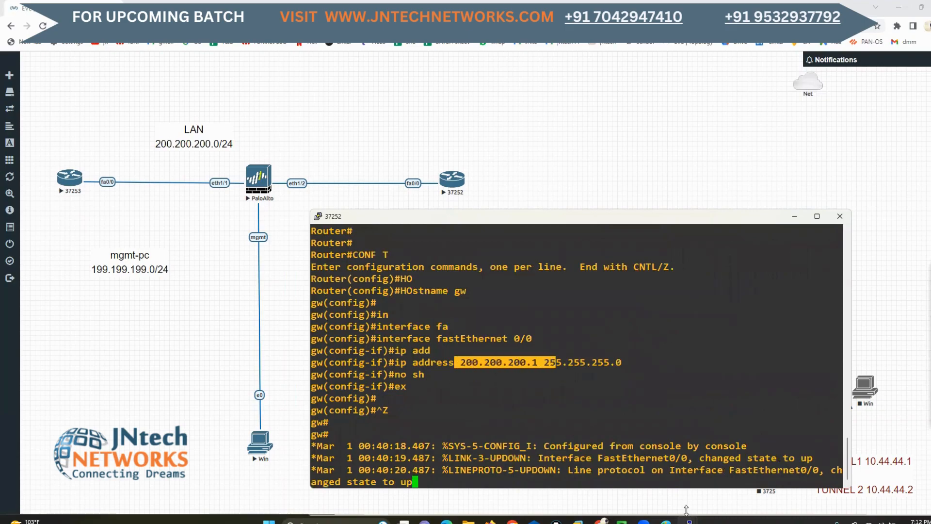
pyautogui.moveTo(689, 519)
pyautogui.click(648, 481)
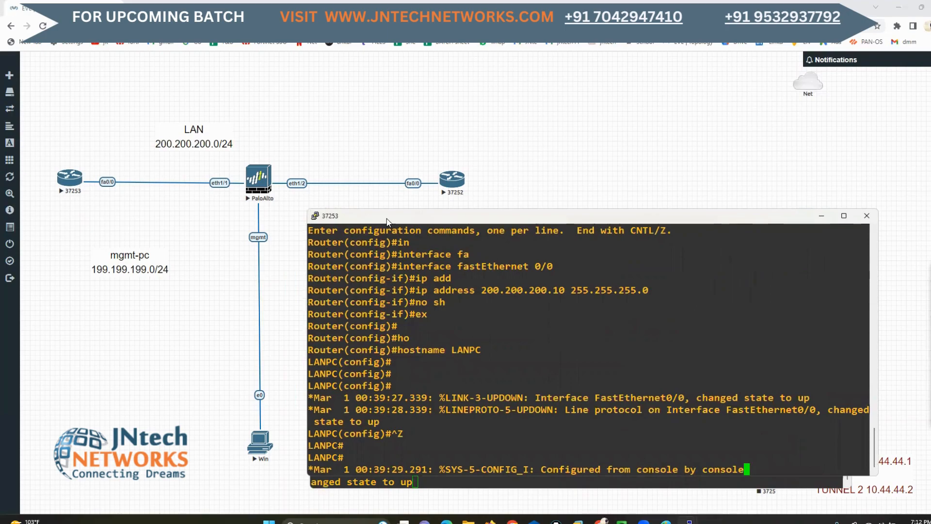
pyautogui.moveTo(387, 221); pyautogui.dragTo(130, 241)
pyautogui.hotkey('ctrl', 'z')
pyautogui.press('Return')
pyautogui.press('Return')
pyautogui.press('Return')
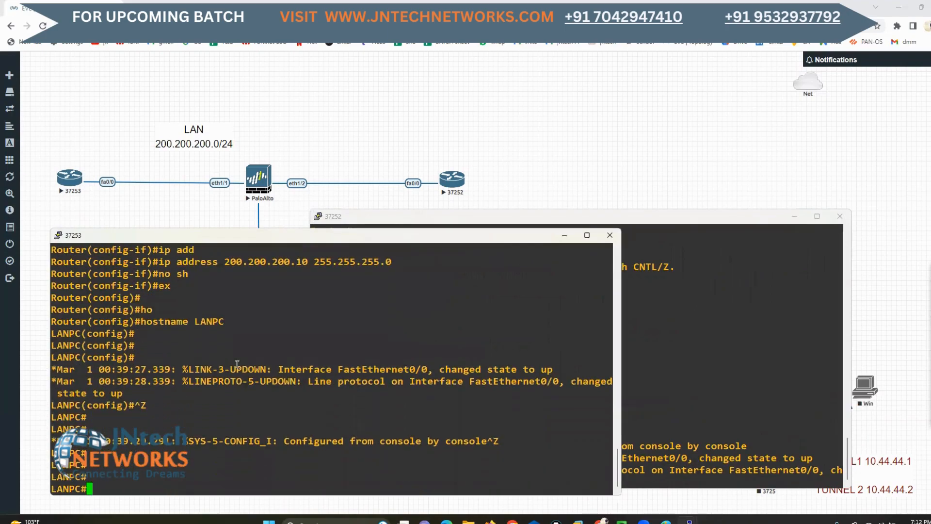
# List the LANPC router's interface addresses and status with show ip int b
pyautogui.write('ping')
pyautogui.press('BackSpace')
pyautogui.press('BackSpace')
pyautogui.press('BackSpace')
pyautogui.press('BackSpace')
pyautogui.press('BackSpace')
pyautogui.write('sh')
pyautogui.press('Tab')
pyautogui.write('ip int b')
pyautogui.press('Return')
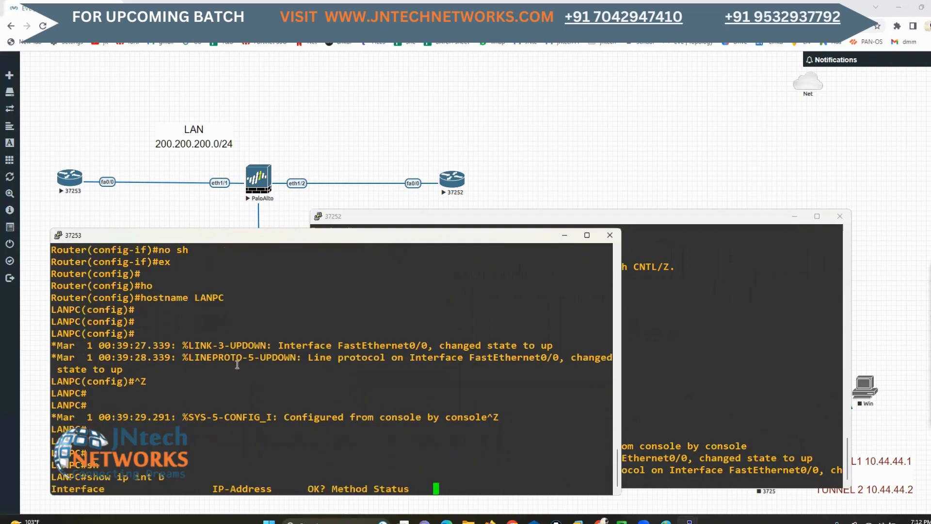
# Ping 200.200.200.1 from LANPC and check the address configured on the gw router in its console
pyautogui.write('ping 200.200.')
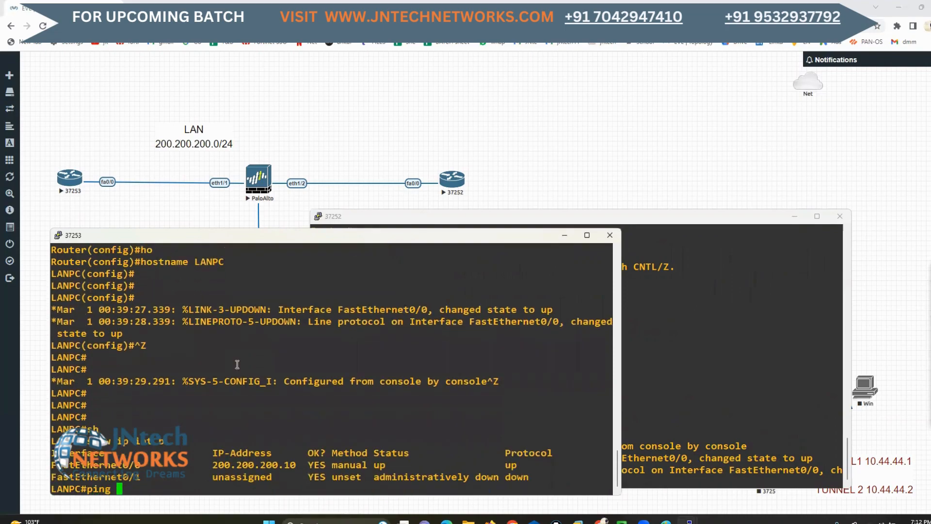
pyautogui.write('200.200.200')
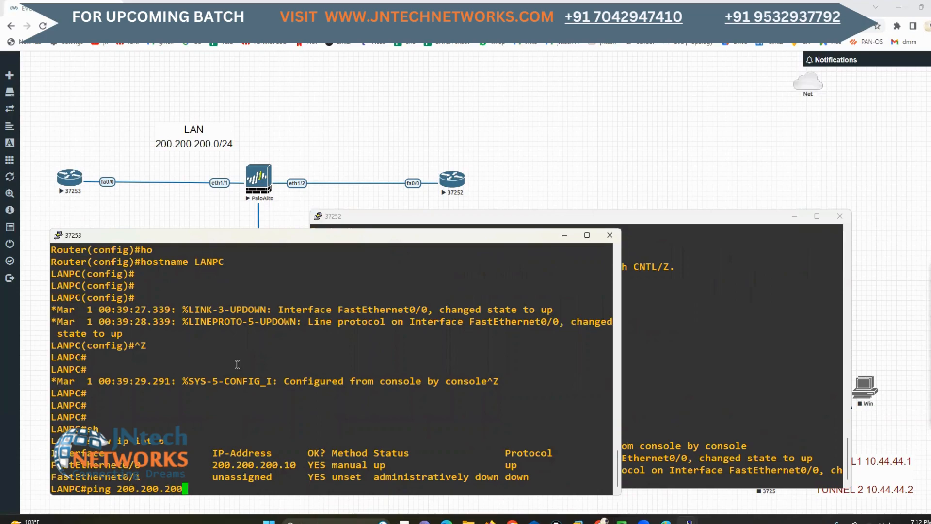
pyautogui.write('1')
pyautogui.press('Return')
pyautogui.click(721, 401)
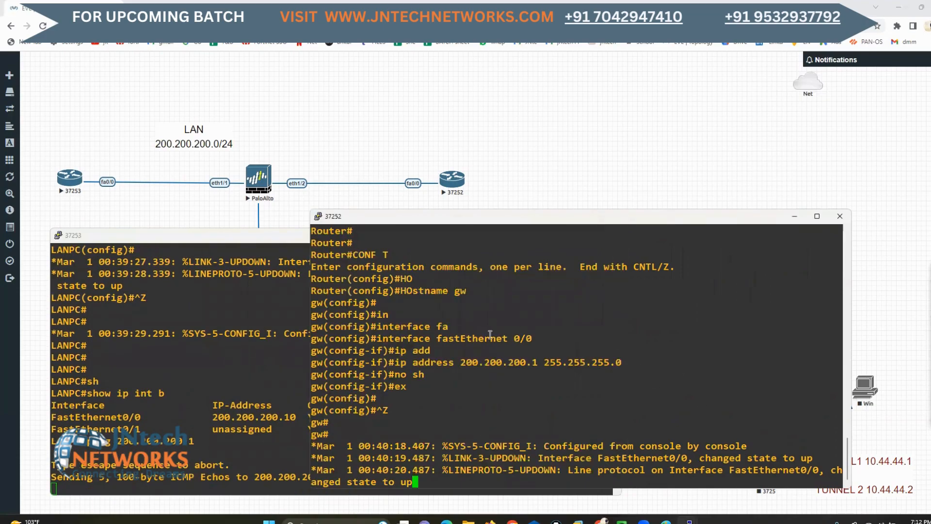
pyautogui.moveTo(506, 362); pyautogui.dragTo(555, 361)
pyautogui.click(175, 391)
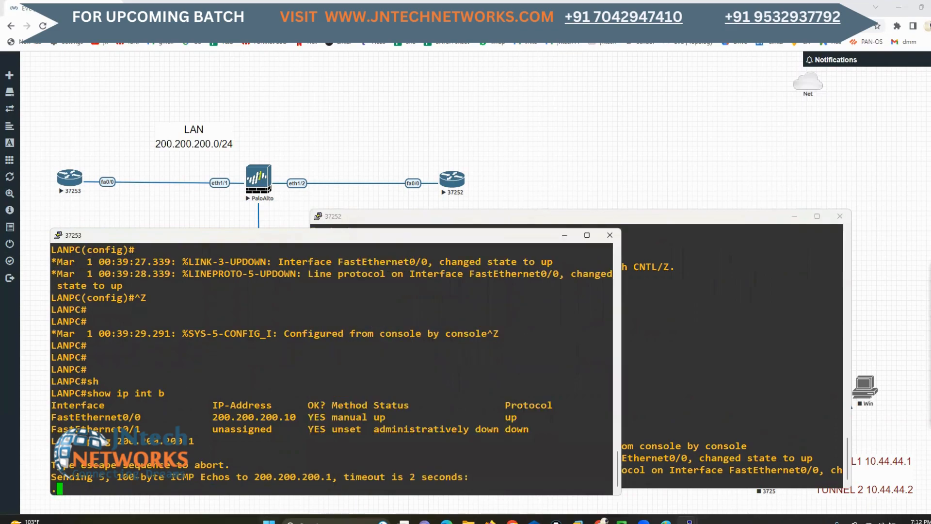
pyautogui.moveTo(86, 451); pyautogui.dragTo(124, 484)
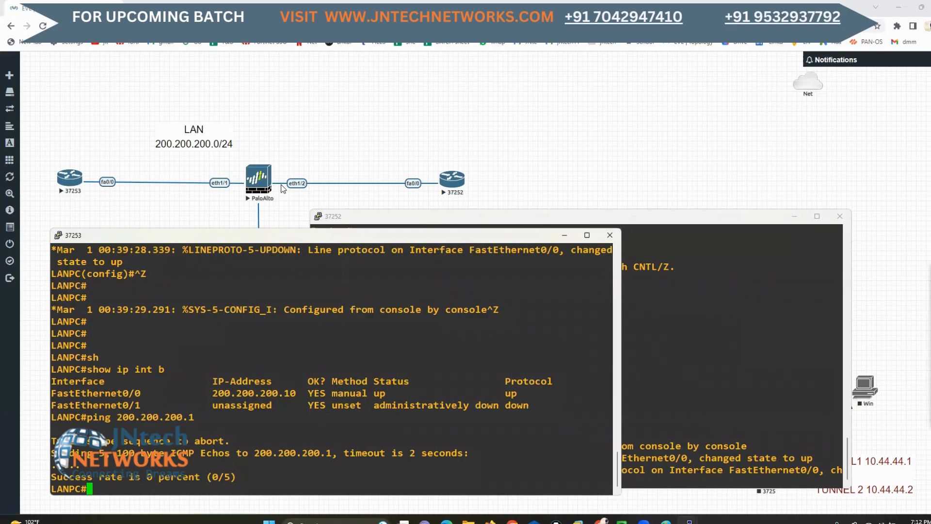
# Switch to the QEMU (Win) window with the Palo Alto web interface and close the Commit Status dialog
pyautogui.moveTo(621, 521)
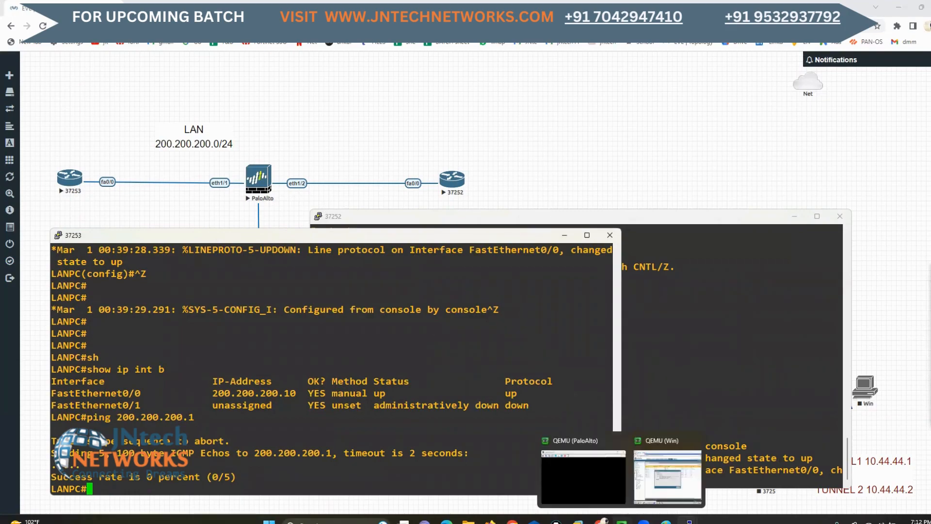
pyautogui.click(655, 477)
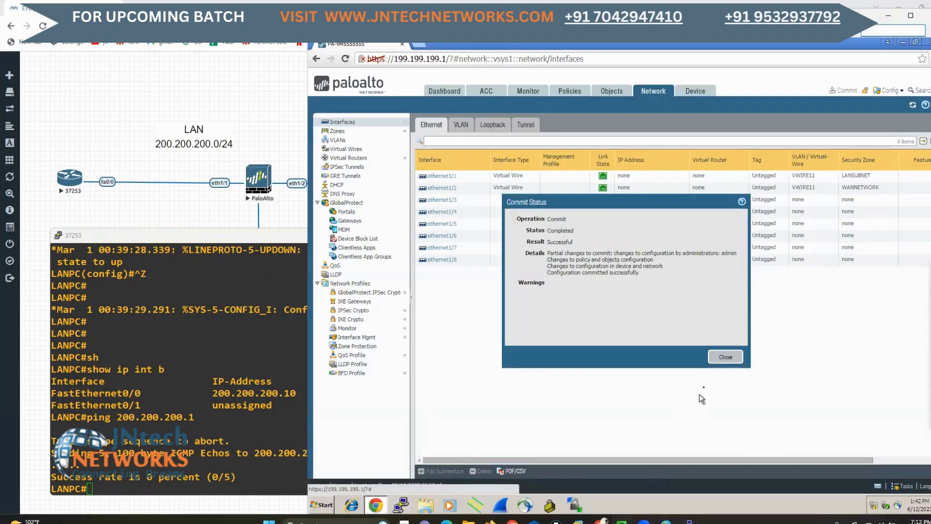
pyautogui.click(724, 357)
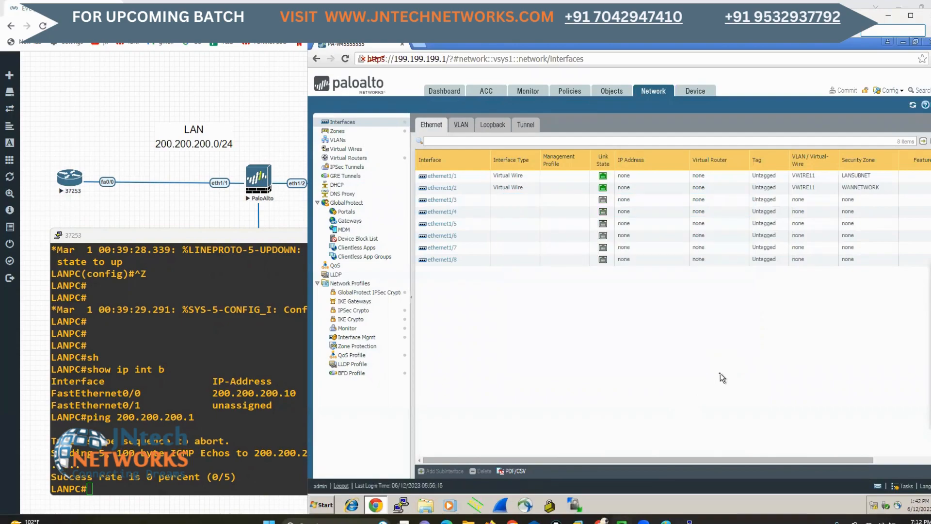
# Open the virtual wire VWIRE11 on the firewall and examine its Interface1 and Interface2 assignments
pyautogui.click(343, 150)
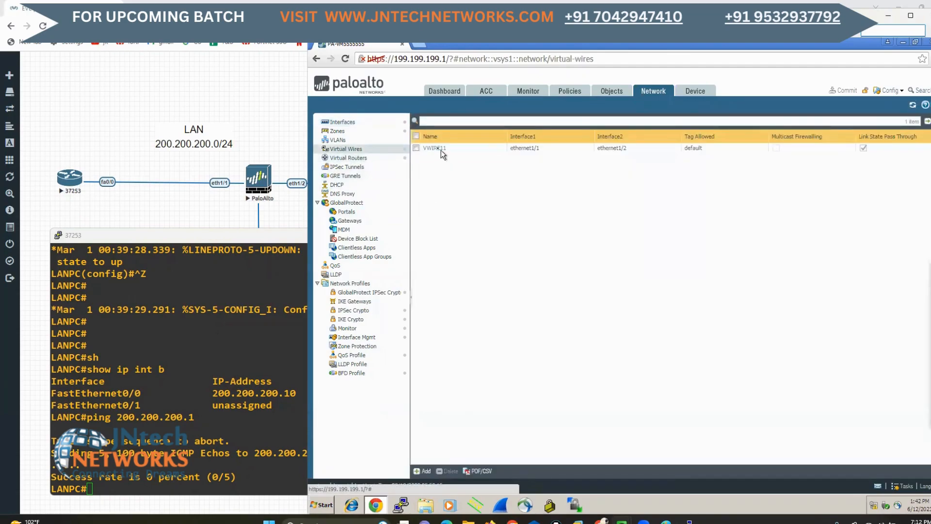
pyautogui.click(441, 149)
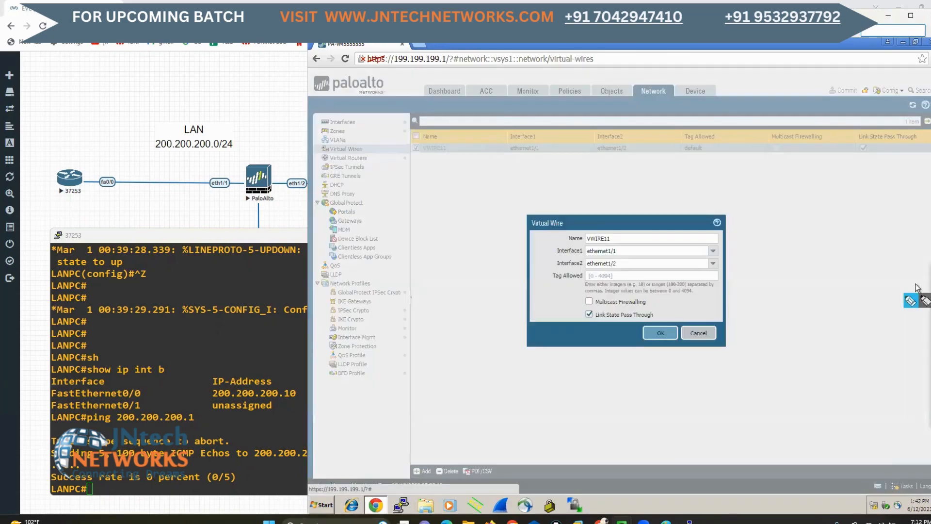
pyautogui.moveTo(622, 251); pyautogui.dragTo(644, 261)
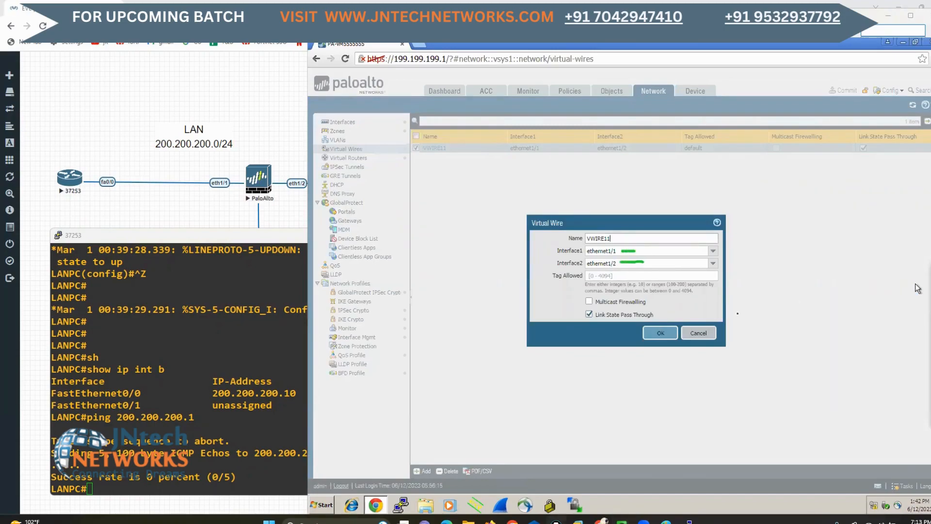
# Close the virtual wire's settings without changes and start an interzone security policy rule named vwire-policy
pyautogui.click(692, 331)
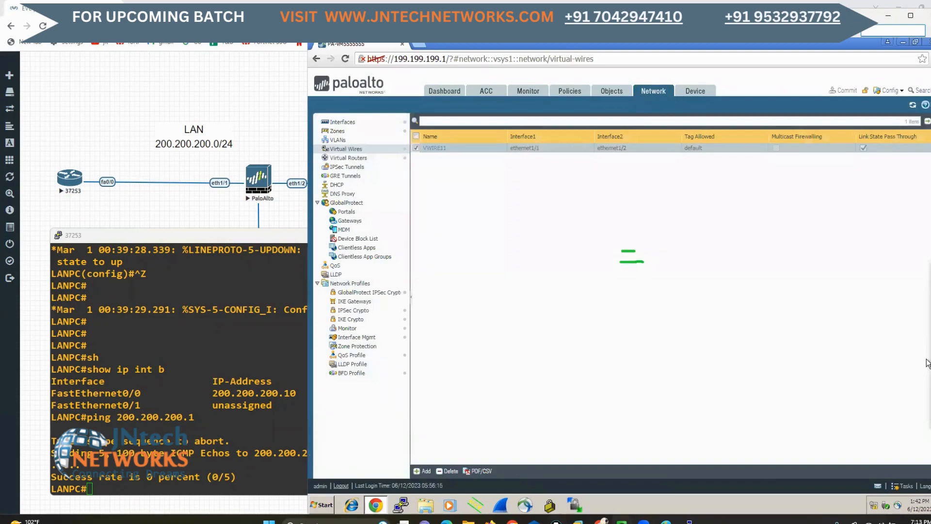
pyautogui.click(929, 361)
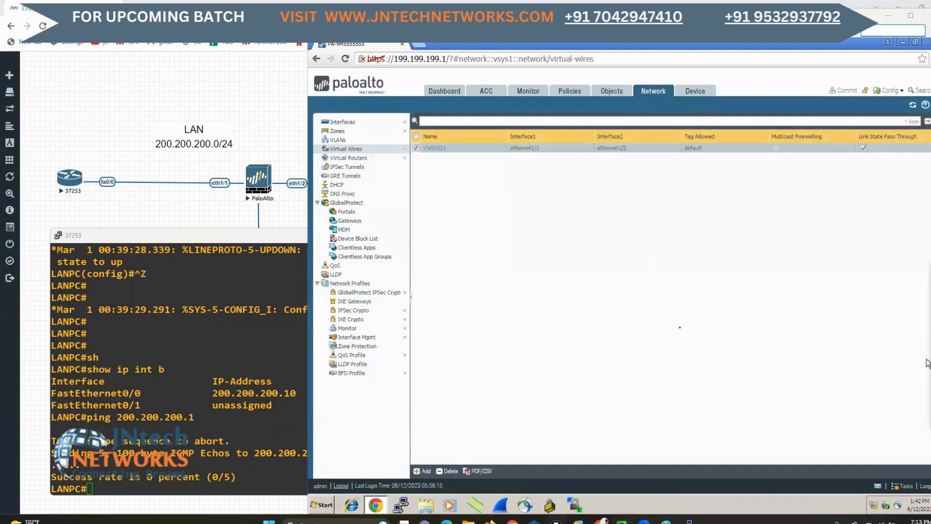
pyautogui.click(564, 93)
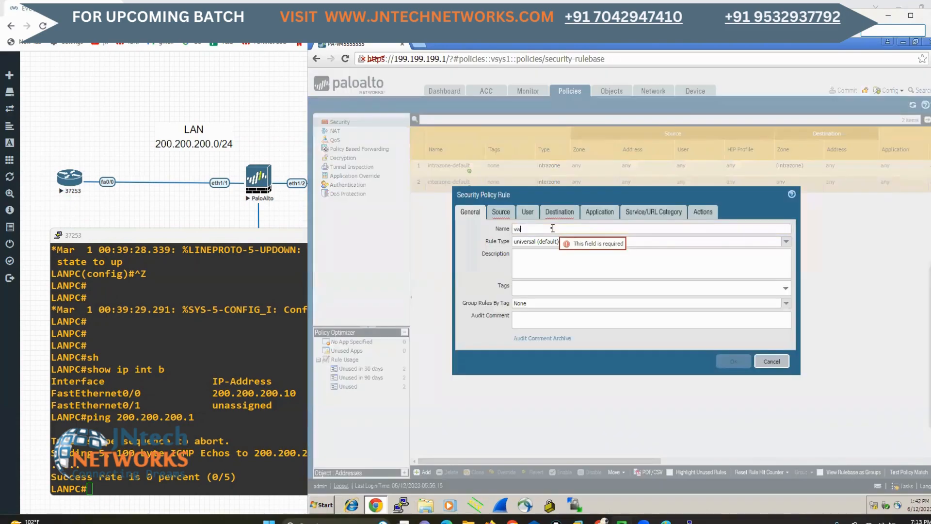
pyautogui.write('ire-policy')
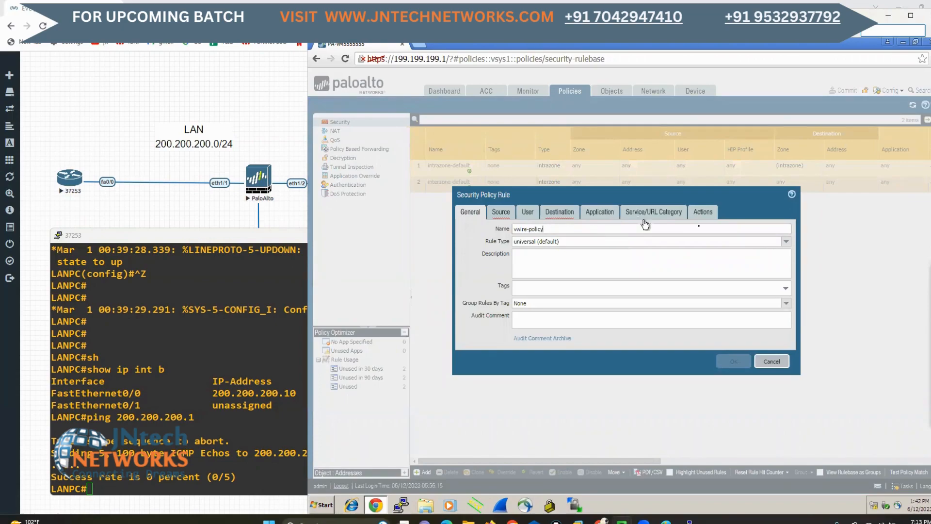
pyautogui.click(786, 241)
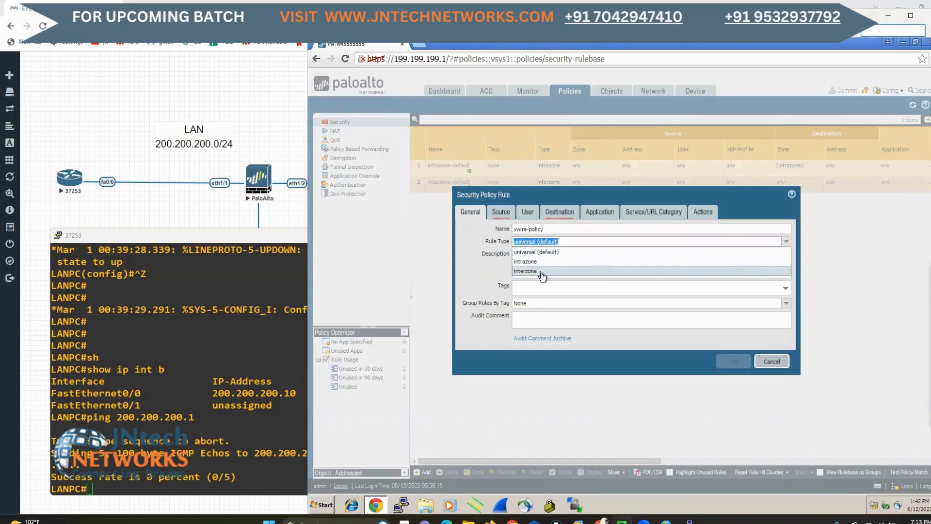
pyautogui.click(561, 267)
# Set the rule's source zone to LANSUBNET and destination zone to WANNETWORK, and review both assignments
pyautogui.click(498, 213)
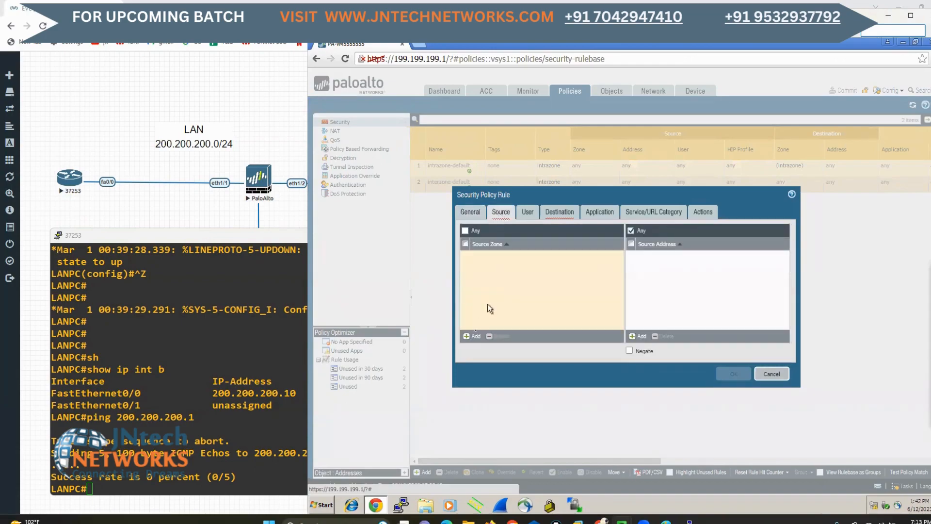
pyautogui.click(472, 337)
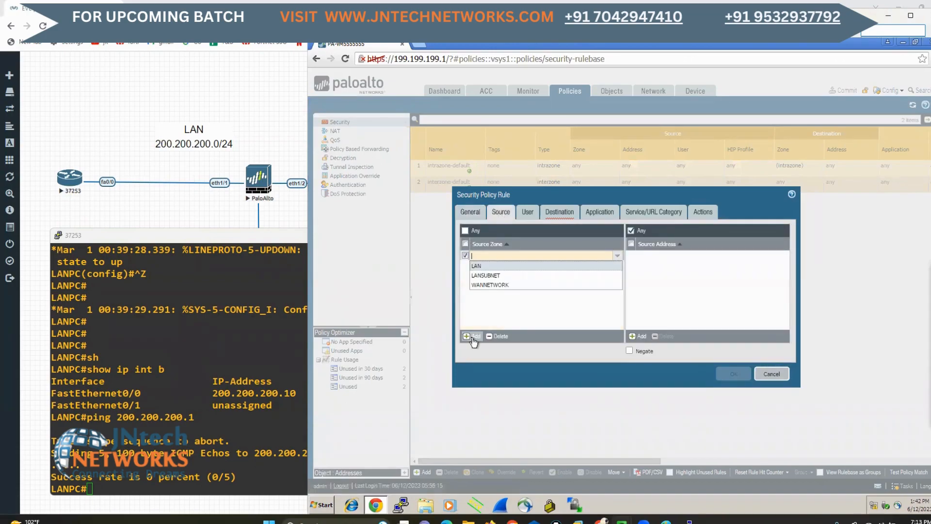
pyautogui.click(488, 276)
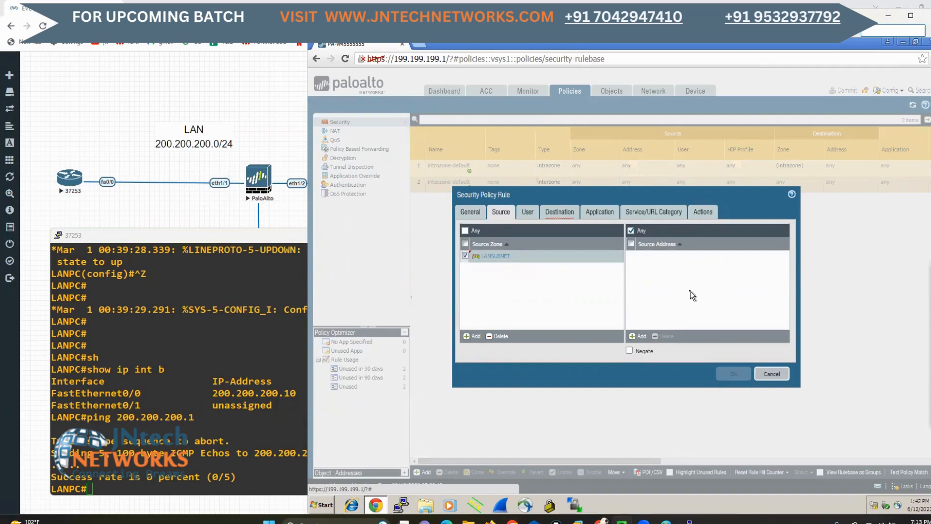
pyautogui.click(559, 213)
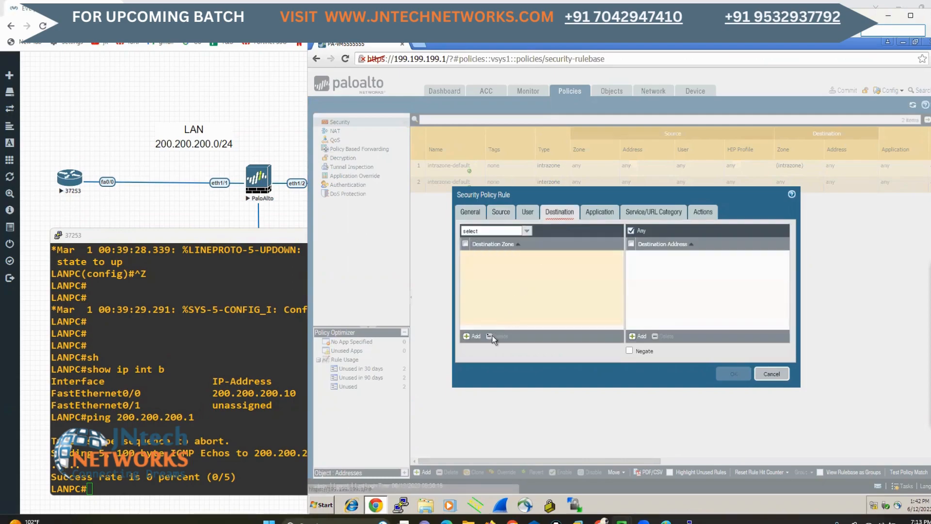
pyautogui.click(473, 336)
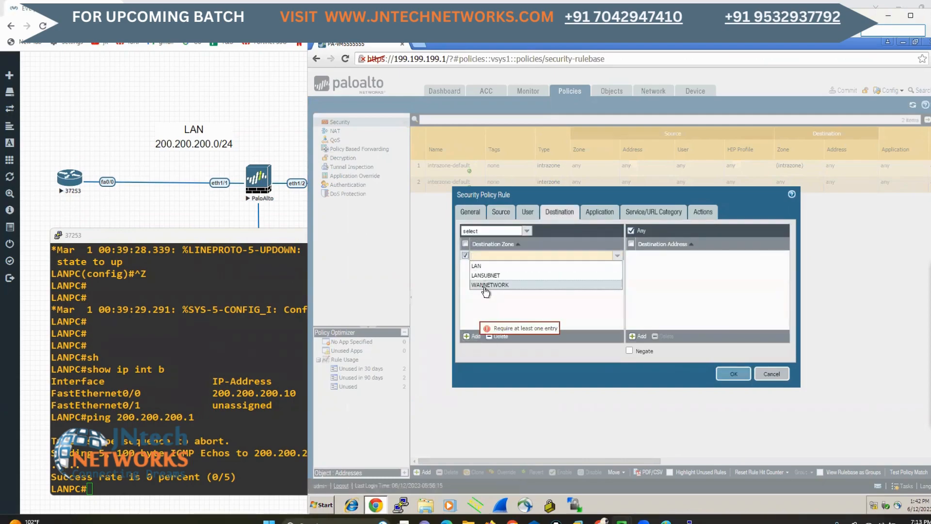
pyautogui.click(485, 285)
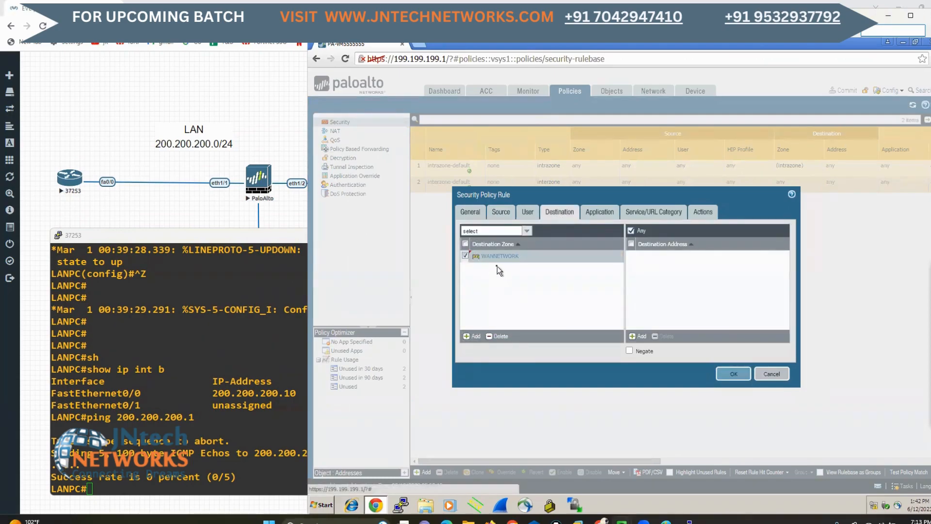
pyautogui.click(499, 213)
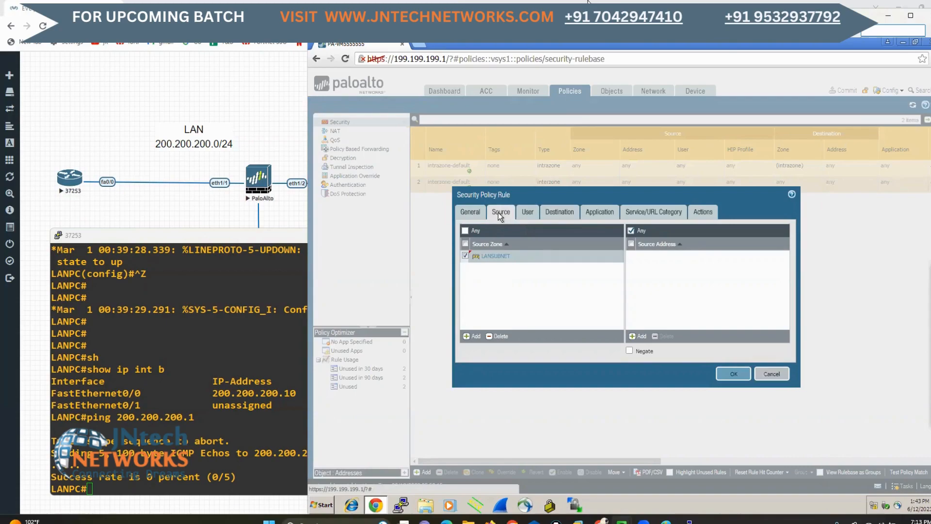
pyautogui.click(560, 211)
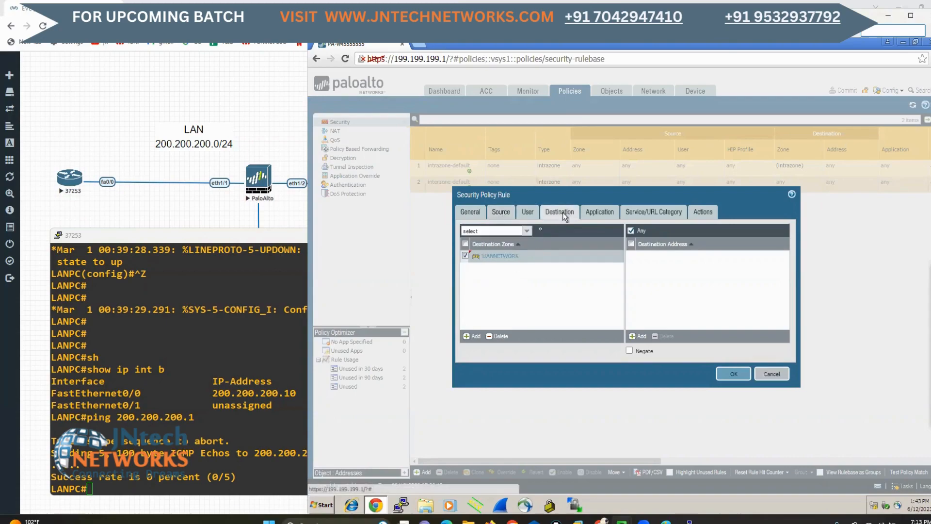
# Enable logging at session start for the allow rule, save it and commit the policy changes
pyautogui.click(599, 213)
pyautogui.click(662, 212)
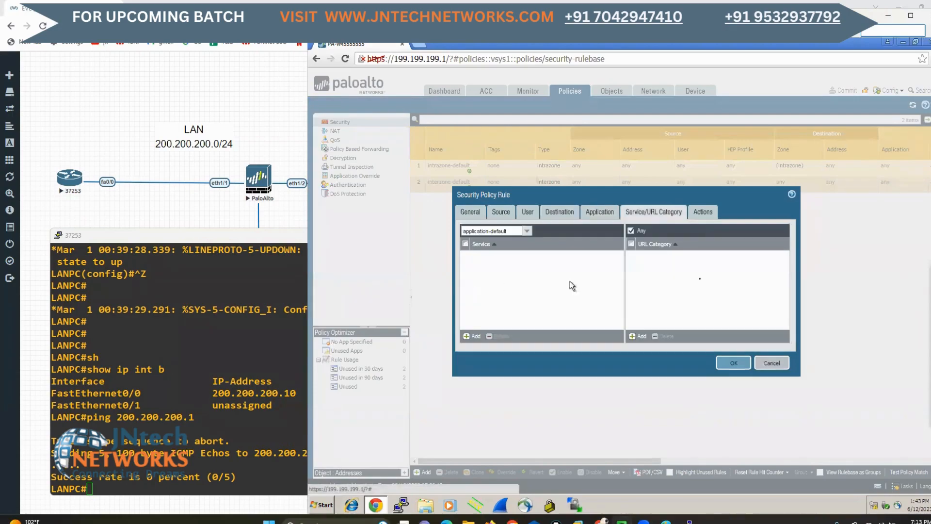
pyautogui.click(699, 217)
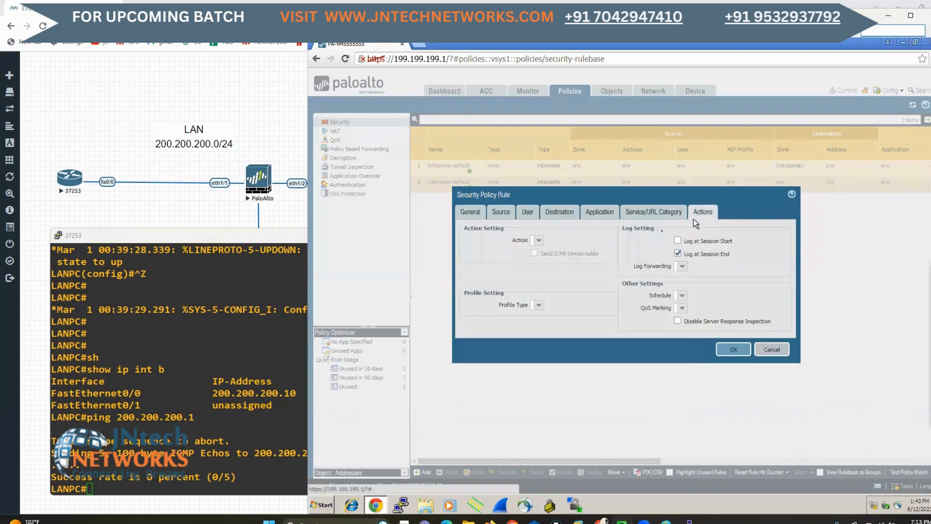
pyautogui.click(685, 240)
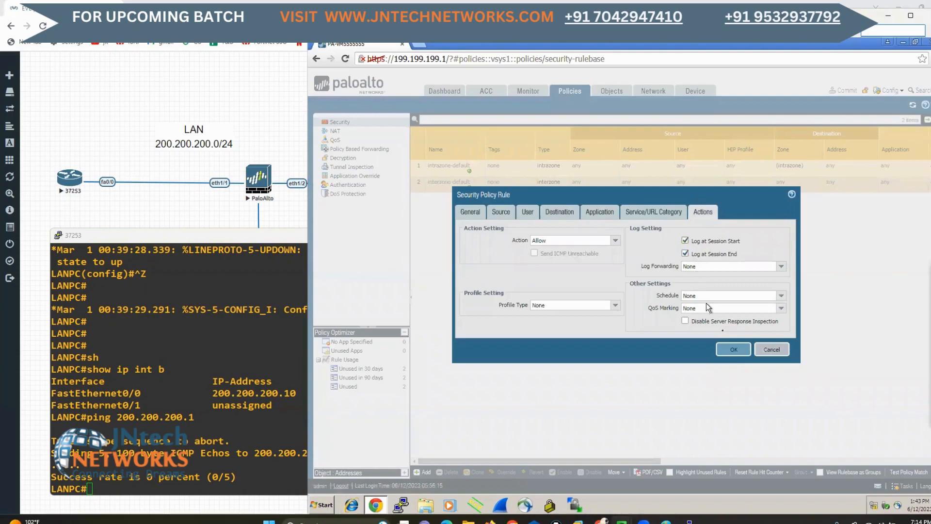
pyautogui.click(731, 351)
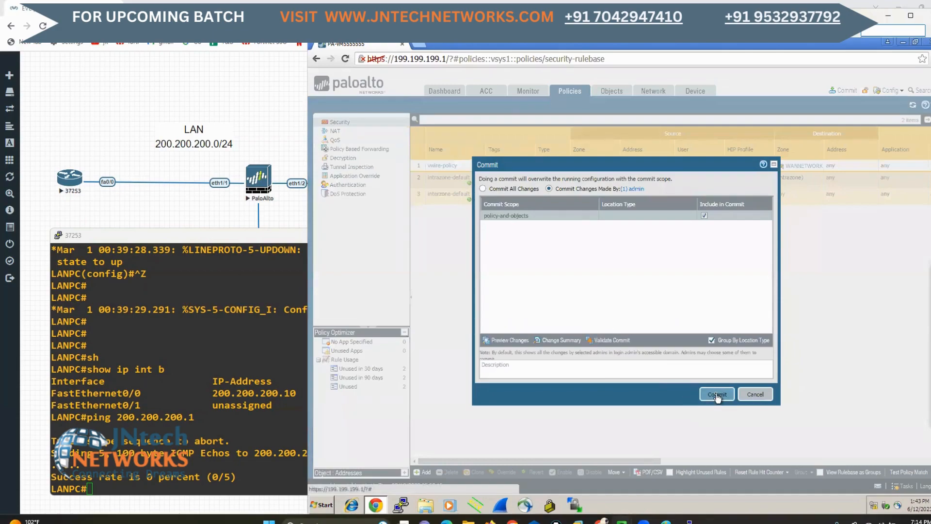
pyautogui.click(717, 395)
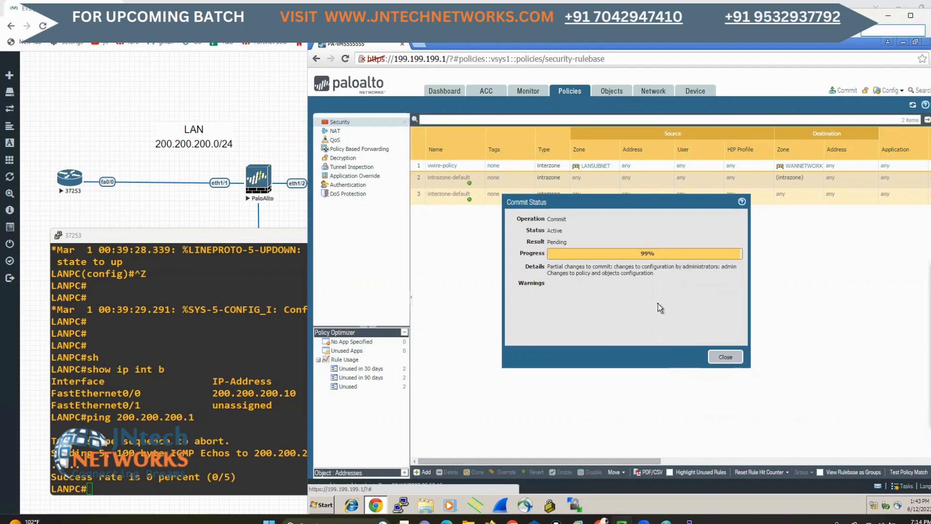
# Ping 200.200.200.1 from the LANPC console and compare its success rate with the ping made before the policy
pyautogui.click(187, 325)
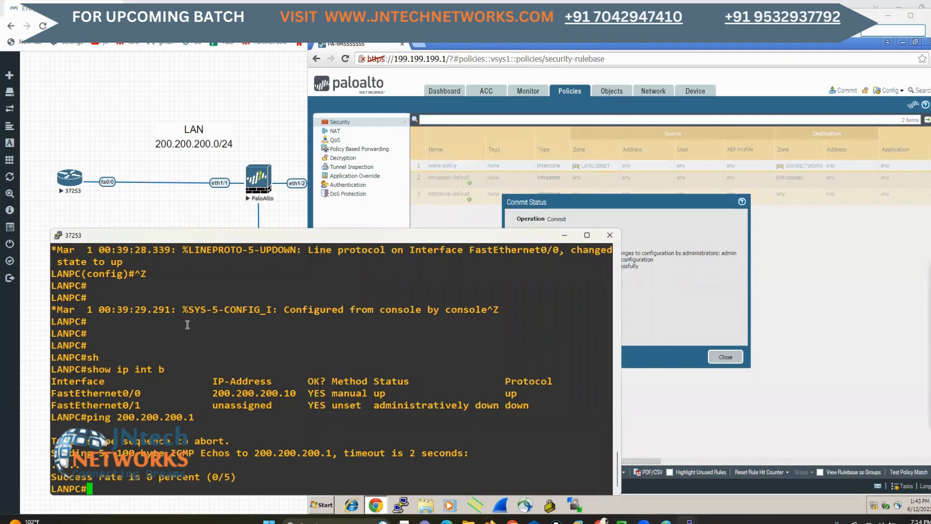
pyautogui.press('Up')
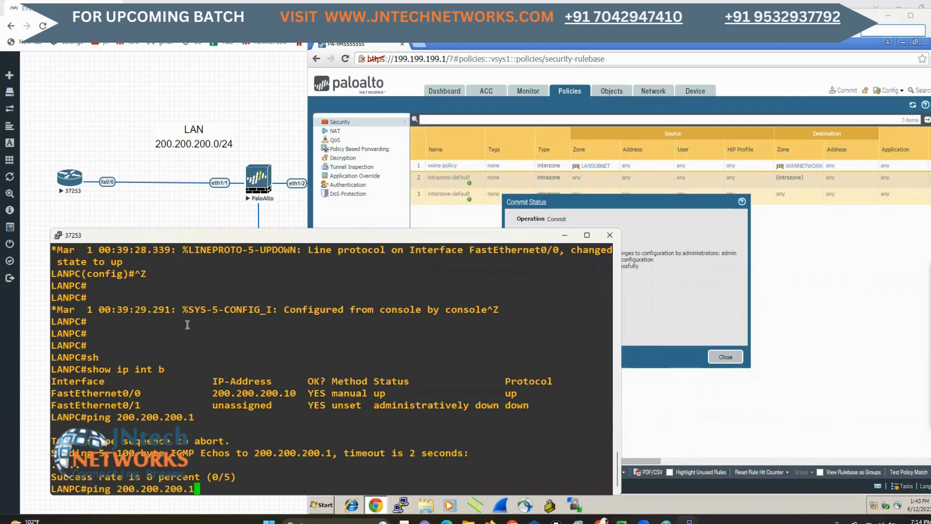
pyautogui.press('Return')
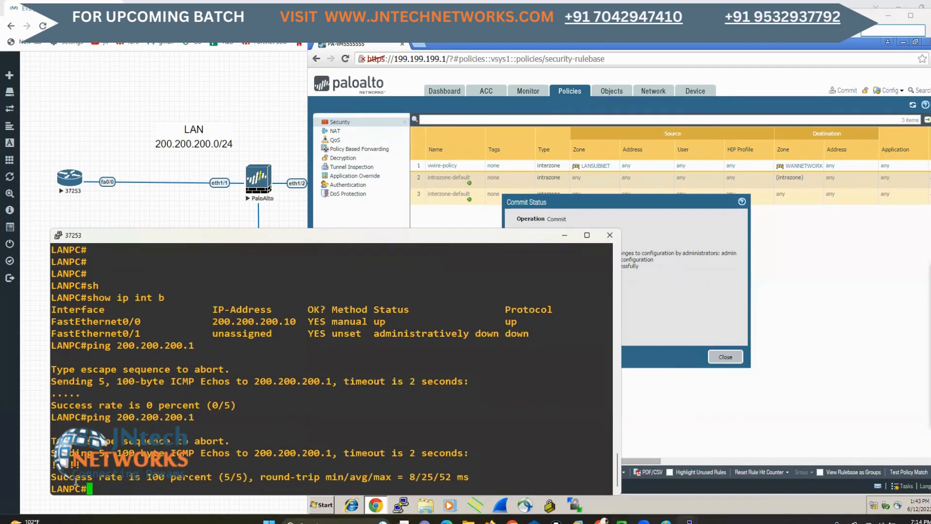
pyautogui.moveTo(57, 477); pyautogui.dragTo(198, 478)
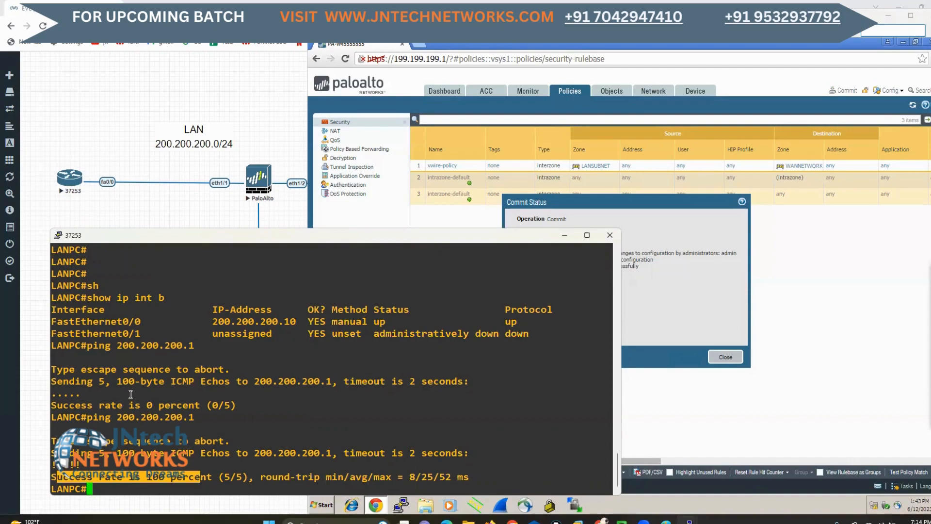
pyautogui.moveTo(63, 405); pyautogui.dragTo(203, 404)
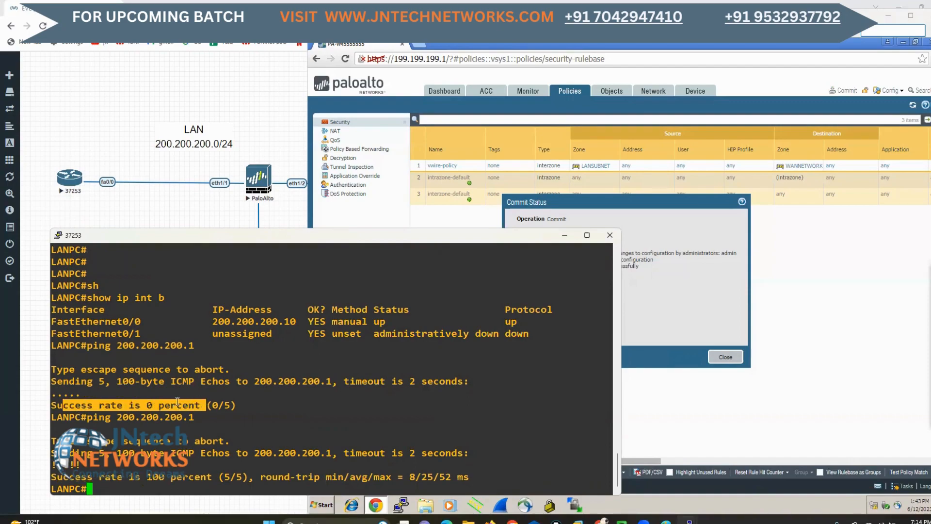
pyautogui.moveTo(70, 477); pyautogui.dragTo(219, 477)
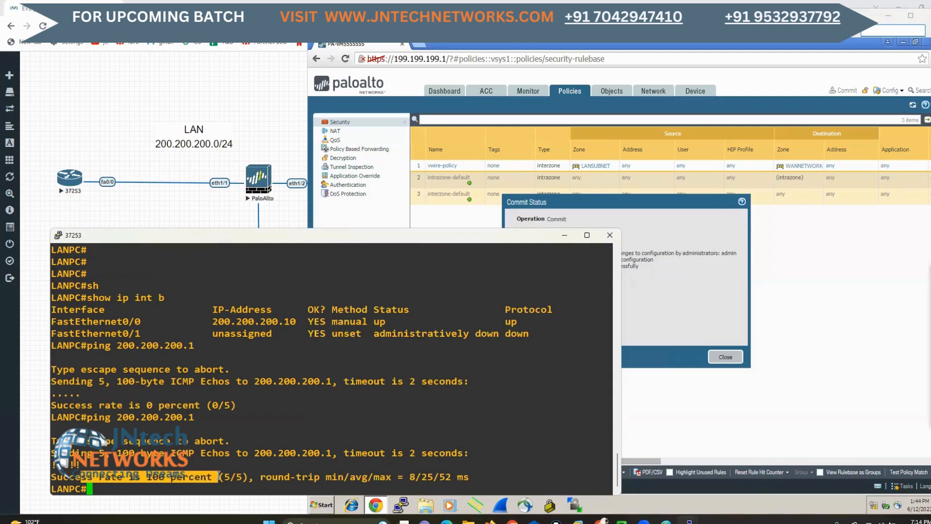
# Repeat the ping to 200.200.200.1 twice more from LANPC
pyautogui.press('Return')
pyautogui.press('Up')
pyautogui.press('Return')
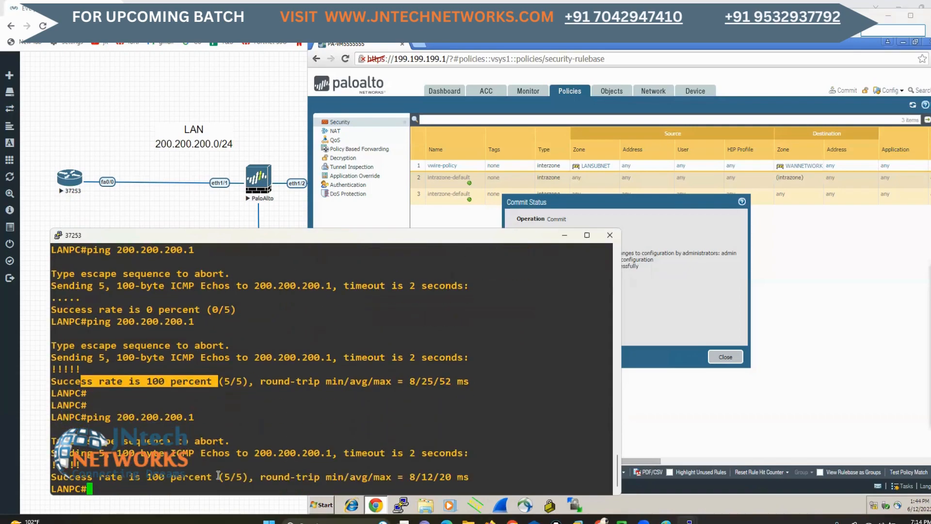
pyautogui.press('Up')
pyautogui.press('Return')
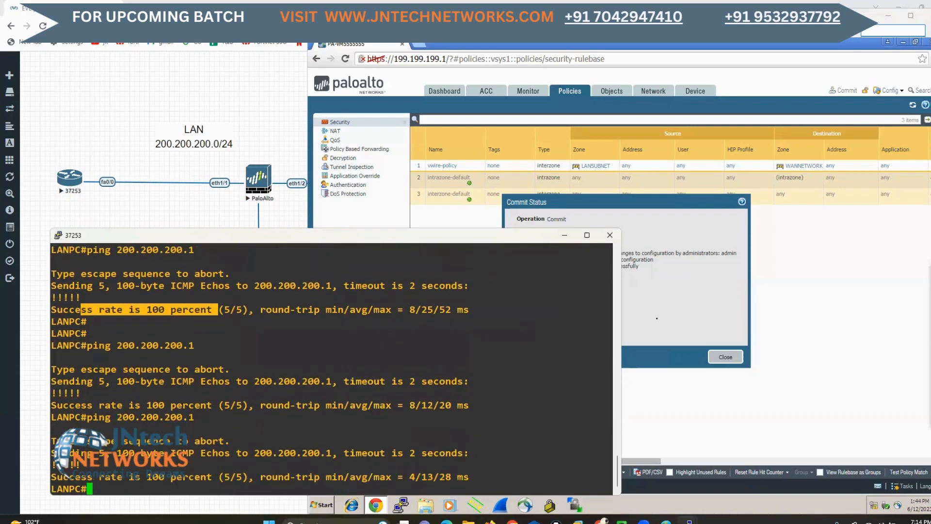
# Close the firewall's Commit Status dialog and view the VWIRE and PALO ALTO PACKET FLOW notes in Paint
pyautogui.click(738, 317)
pyautogui.click(726, 358)
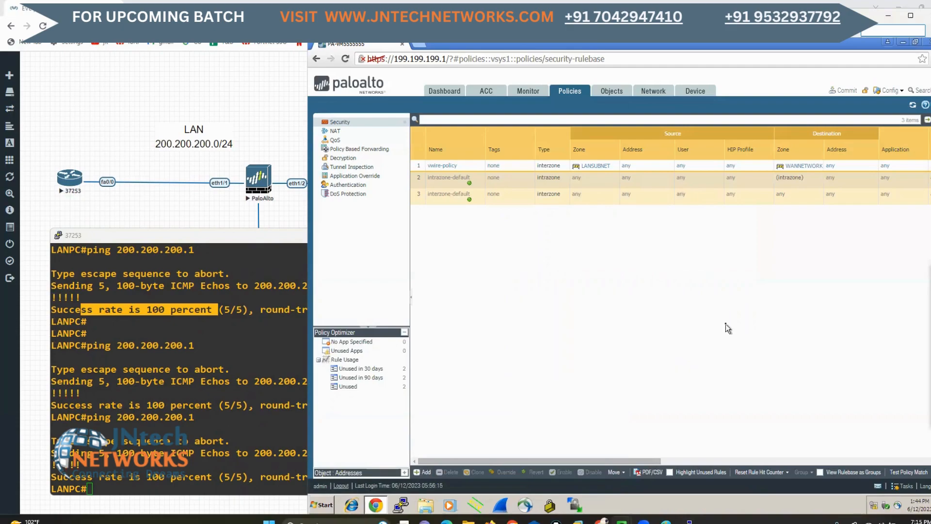
pyautogui.moveTo(667, 512)
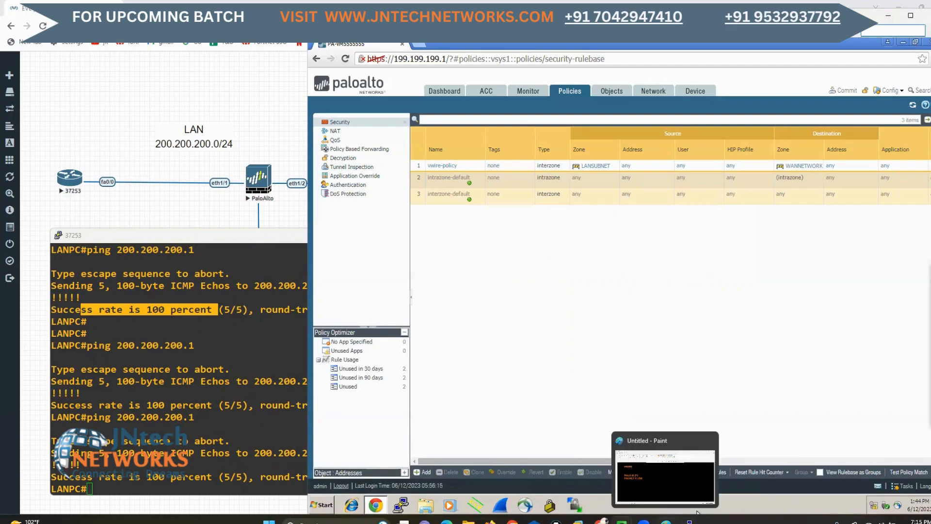
pyautogui.click(657, 478)
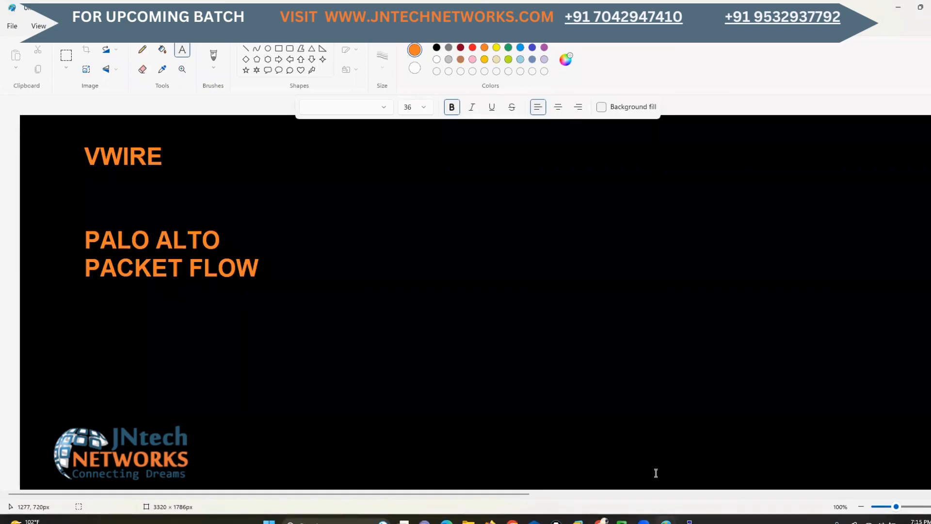
pyautogui.click(898, 7)
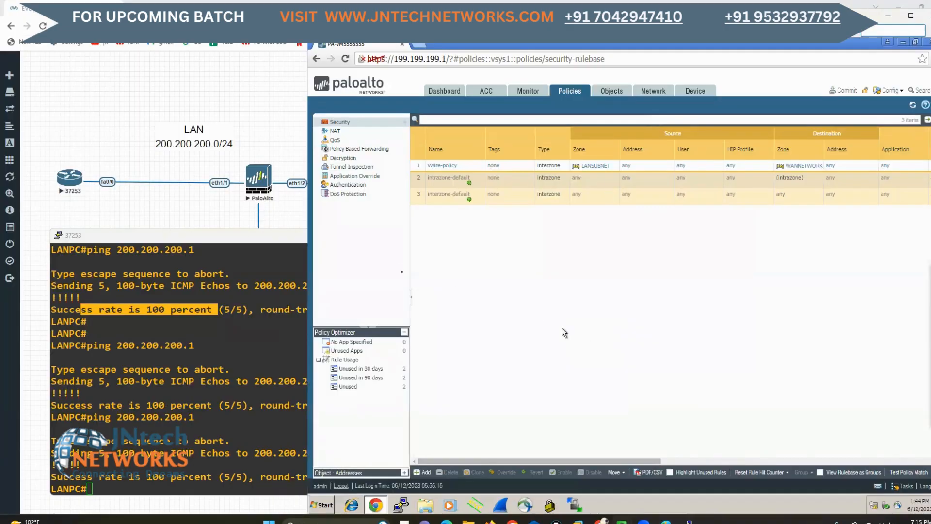
# Switch to the EVE-NG topology, circle eth1/1 and eth1/2 in green, and sketch traffic arrows through the PaloAlto firewall in both directions
pyautogui.click(254, 126)
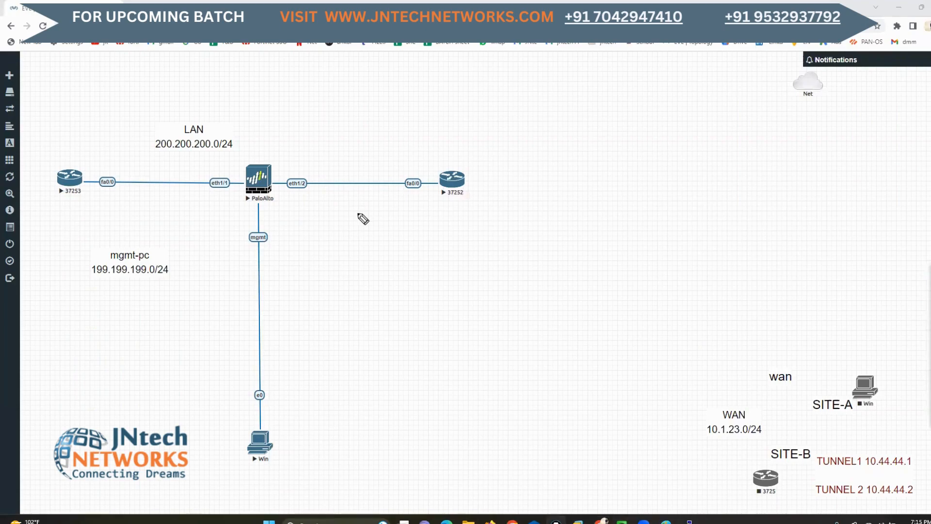
pyautogui.moveTo(220, 171)
pyautogui.mouseDown()
pyautogui.moveTo(216, 194)
pyautogui.moveTo(235, 178)
pyautogui.moveTo(212, 172)
pyautogui.moveTo(301, 169)
pyautogui.moveTo(277, 183)
pyautogui.moveTo(312, 166)
pyautogui.moveTo(300, 164)
pyautogui.mouseUp()
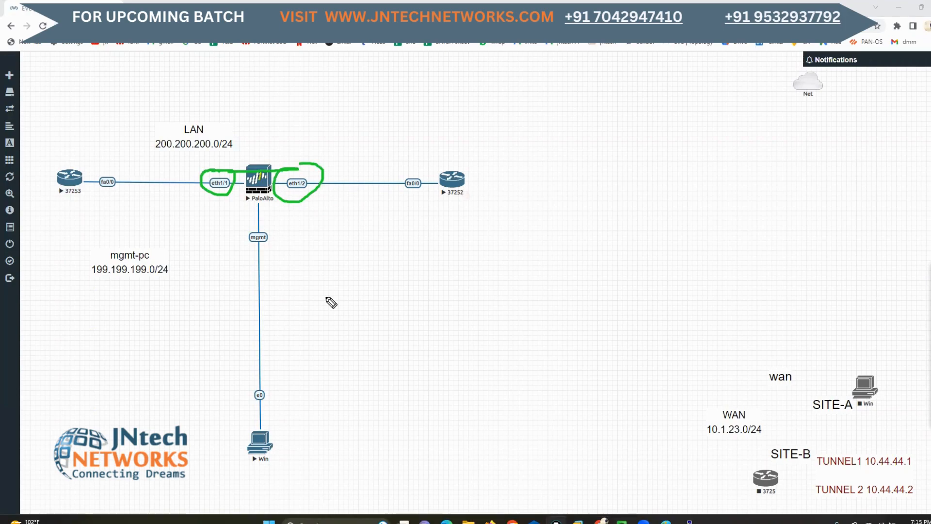
pyautogui.click(930, 362)
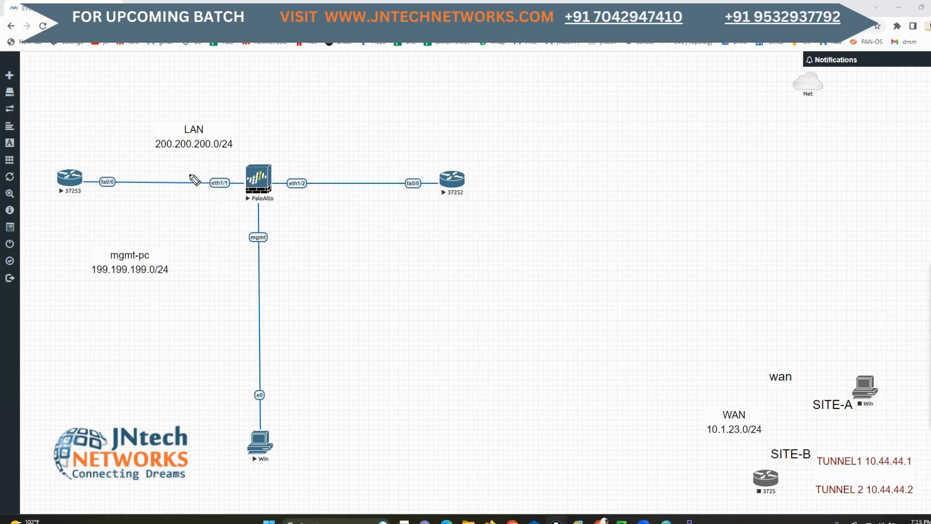
pyautogui.moveTo(150, 172)
pyautogui.mouseDown()
pyautogui.moveTo(210, 167)
pyautogui.moveTo(226, 184)
pyautogui.moveTo(305, 168)
pyautogui.mouseUp()
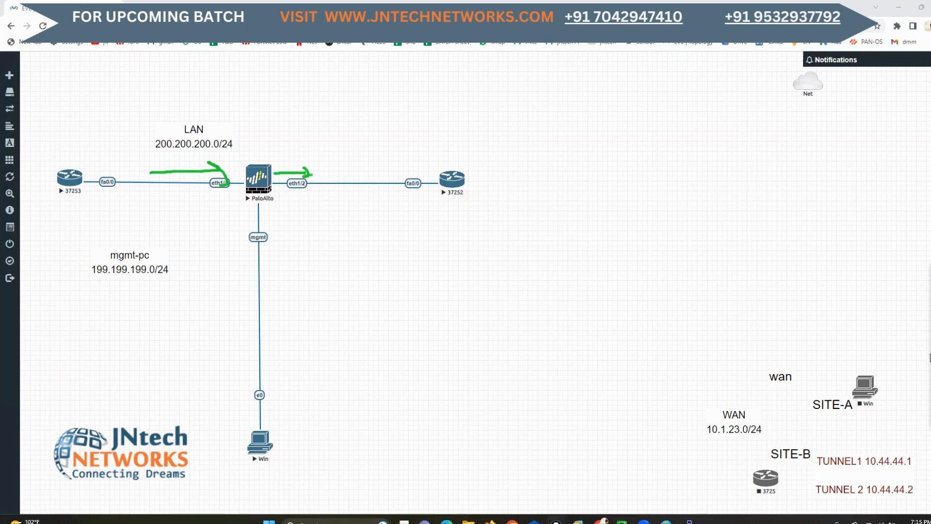
pyautogui.moveTo(381, 200); pyautogui.dragTo(294, 206)
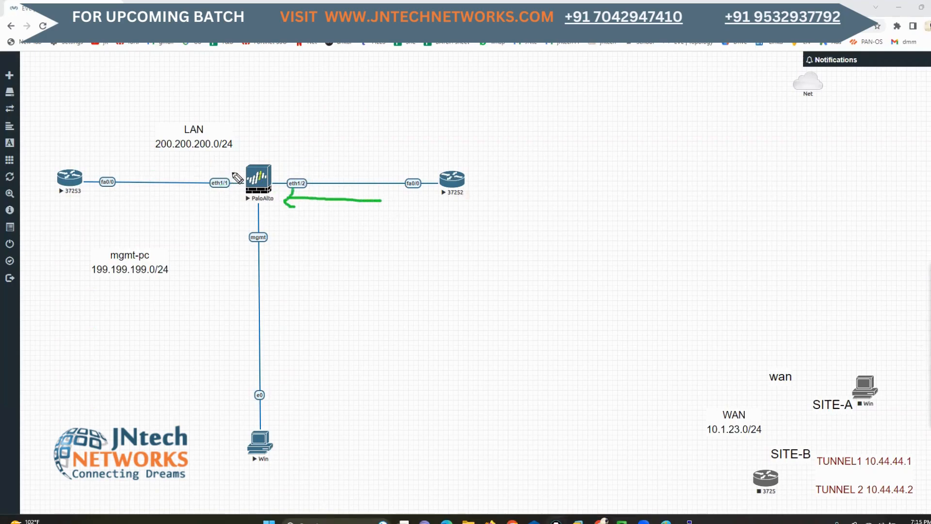
pyautogui.moveTo(229, 169)
pyautogui.mouseDown()
pyautogui.moveTo(203, 197)
pyautogui.moveTo(222, 181)
pyautogui.mouseUp()
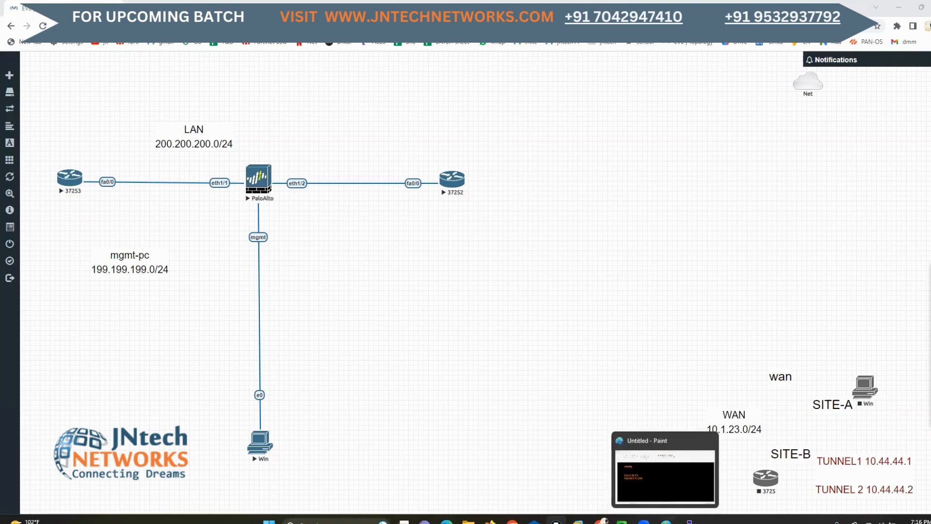
# Switch to the Paint notes, draw a green box around the VWIRE heading and undo it
pyautogui.click(664, 519)
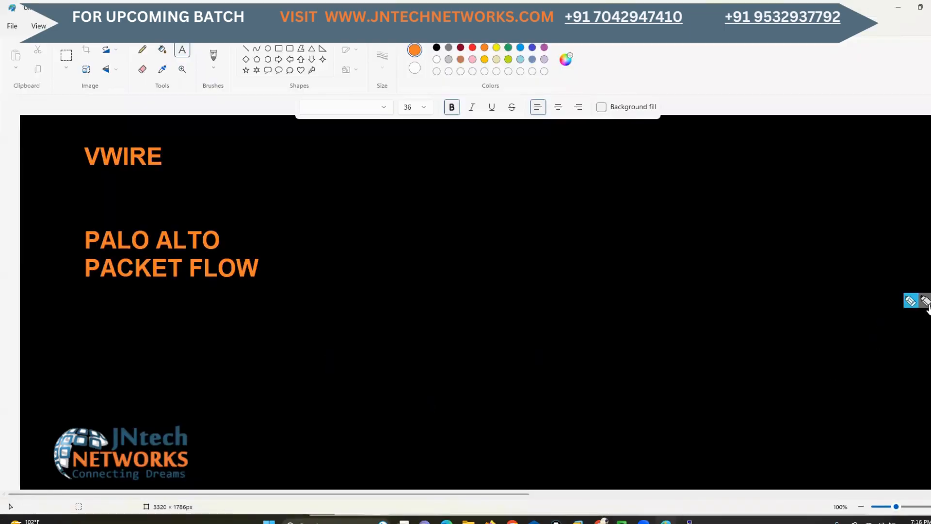
pyautogui.moveTo(136, 129)
pyautogui.mouseDown()
pyautogui.moveTo(92, 130)
pyautogui.moveTo(65, 162)
pyautogui.moveTo(125, 194)
pyautogui.moveTo(190, 194)
pyautogui.moveTo(192, 130)
pyautogui.moveTo(136, 130)
pyautogui.mouseUp()
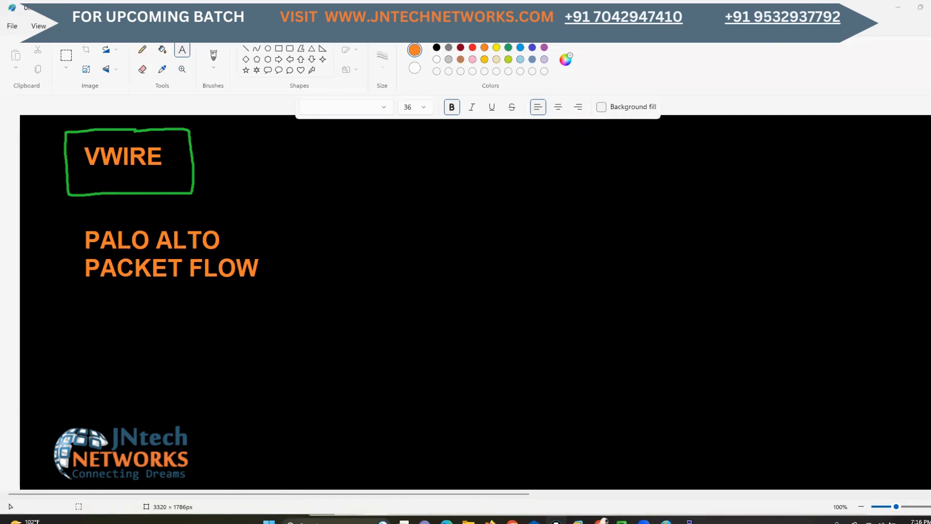
pyautogui.hotkey('ctrl', 'z')
# Draw a green box around the PALO ALTO PACKET FLOW heading and a circled 1 in the empty area beside it
pyautogui.moveTo(249, 212)
pyautogui.mouseDown()
pyautogui.moveTo(100, 213)
pyautogui.moveTo(58, 297)
pyautogui.moveTo(159, 312)
pyautogui.mouseUp()
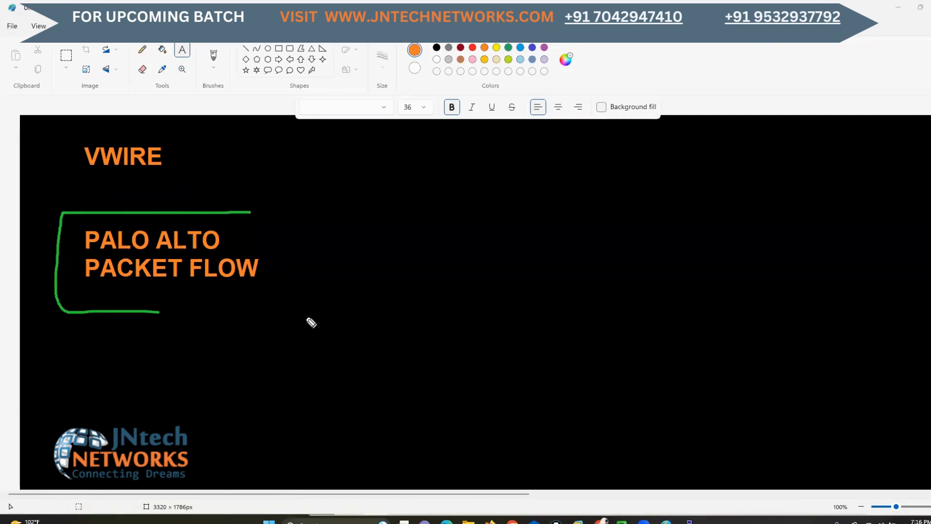
pyautogui.moveTo(311, 323)
pyautogui.mouseDown()
pyautogui.moveTo(322, 240)
pyautogui.moveTo(241, 213)
pyautogui.mouseUp()
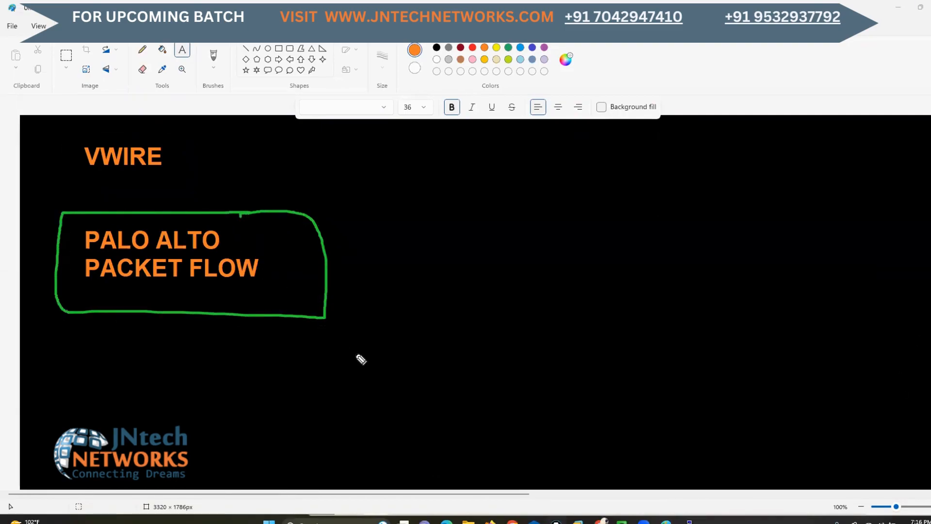
pyautogui.moveTo(597, 270); pyautogui.dragTo(597, 300)
pyautogui.moveTo(606, 252)
pyautogui.mouseDown()
pyautogui.moveTo(588, 255)
pyautogui.moveTo(582, 328)
pyautogui.moveTo(630, 270)
pyautogui.moveTo(580, 237)
pyautogui.mouseUp()
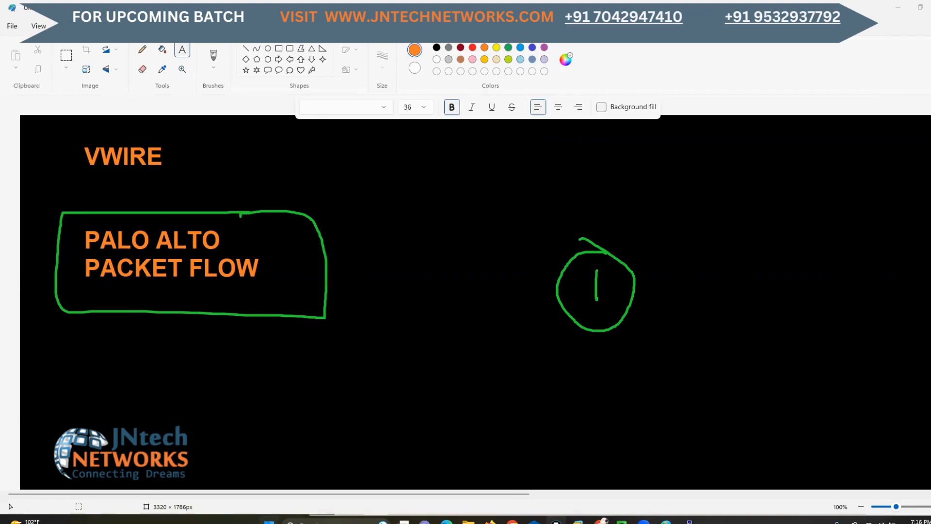
# Open the palo alto topics PDF in Adobe Acrobat and examine its course overview and module list
pyautogui.click(270, 522)
pyautogui.write('ado')
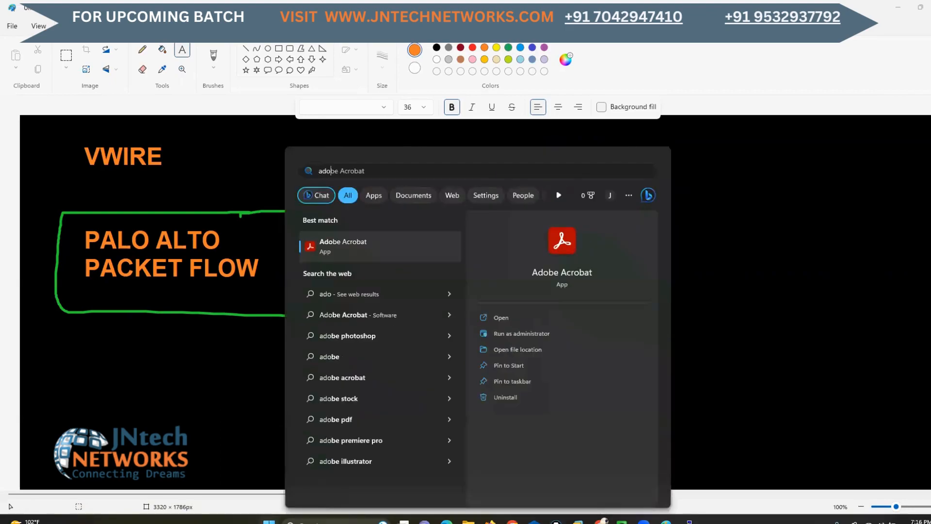
pyautogui.press('Escape')
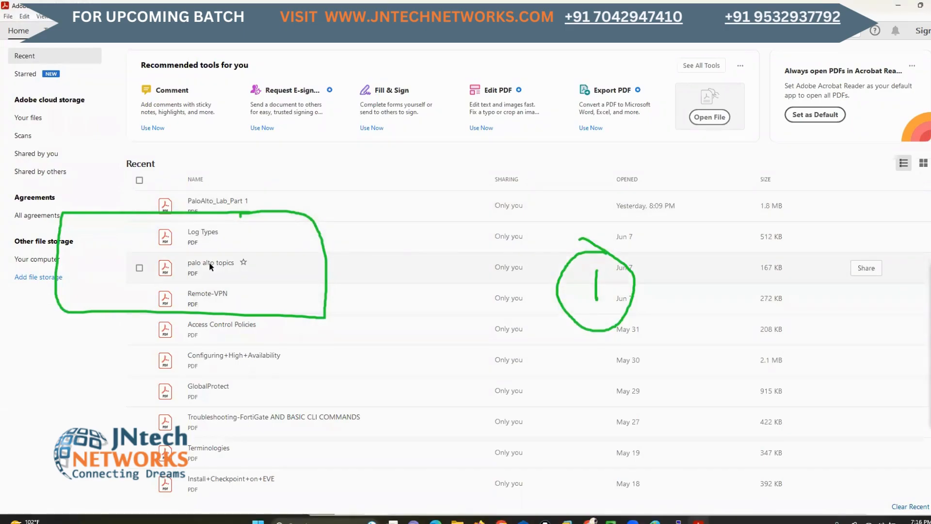
pyautogui.doubleClick(209, 264)
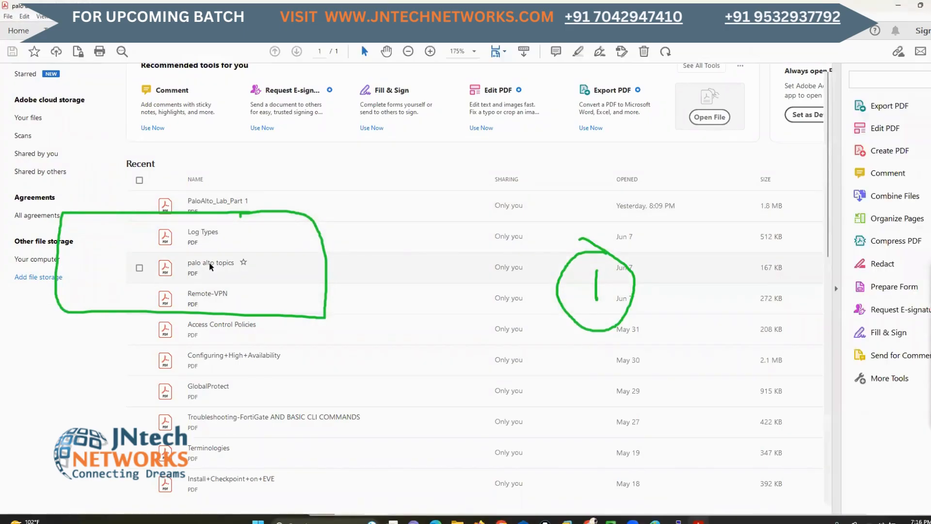
pyautogui.scroll(-3, 507, 318)
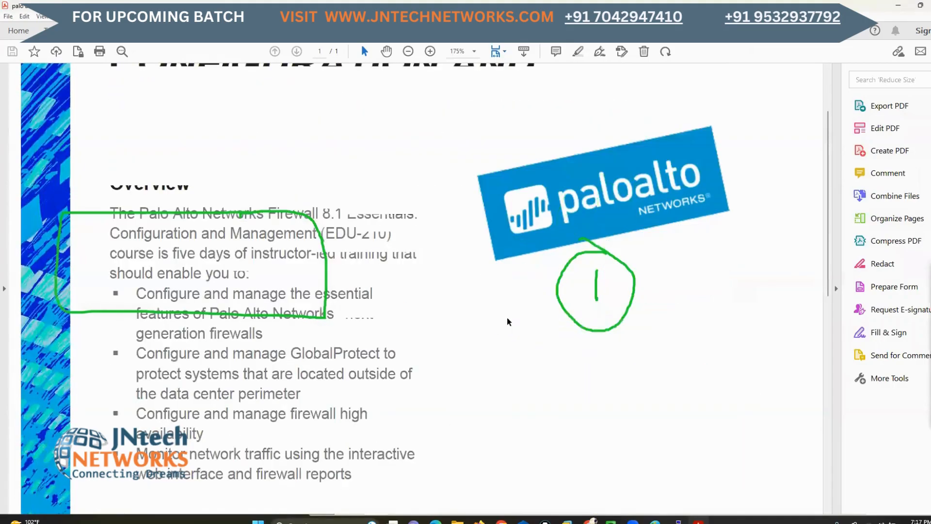
pyautogui.scroll(-7, 507, 318)
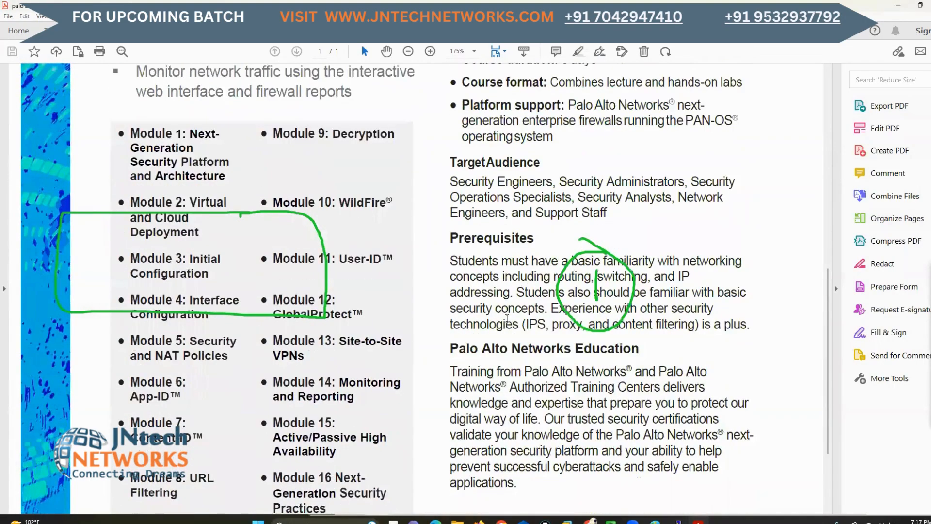